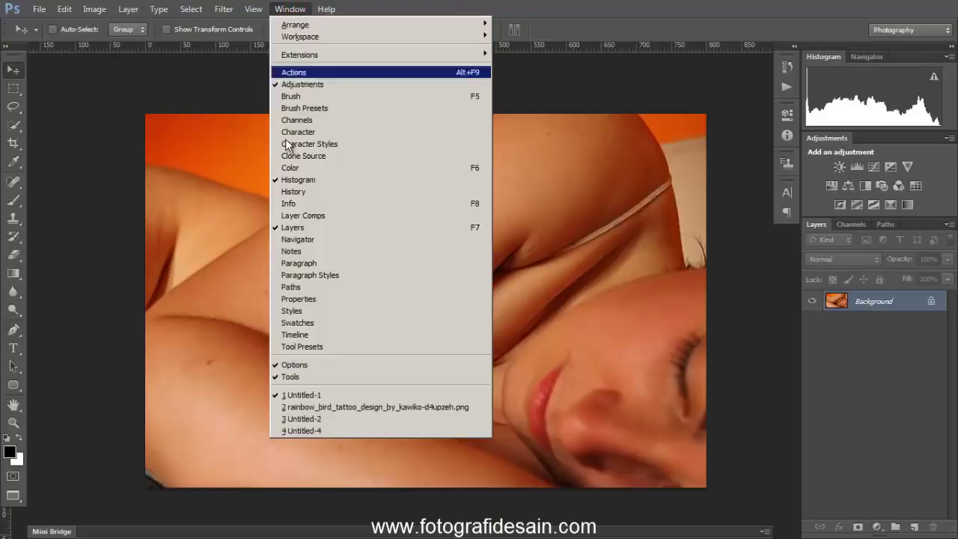
Copy the entire flower tattoo design from Untitled-4 and paste it into the arm photo in Untitled-1.
left_click(367, 431)
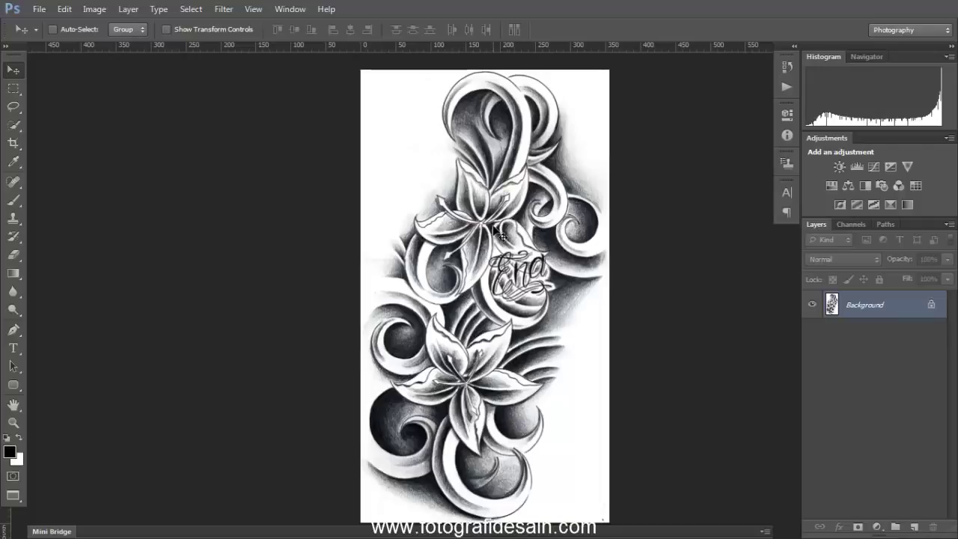
key("ctrl+a")
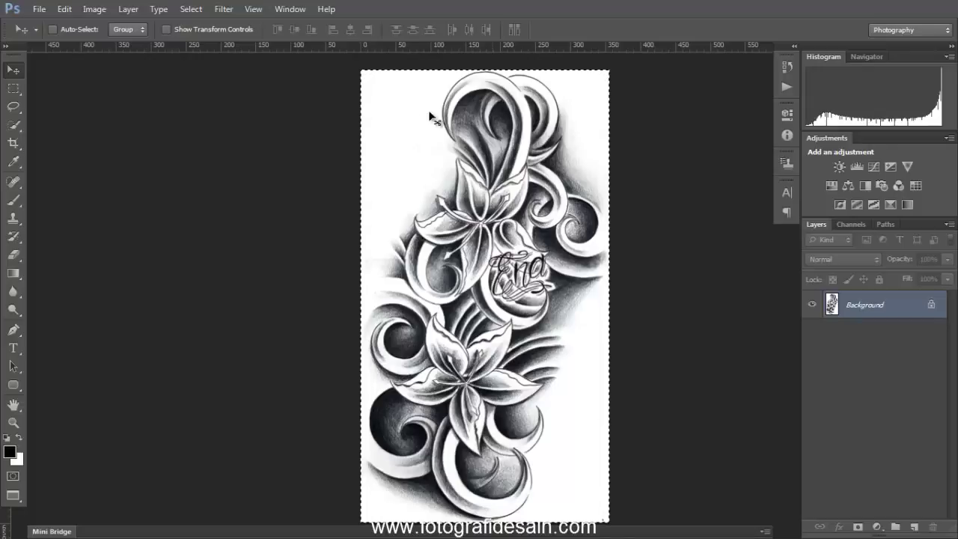
left_click(291, 9)
left_click(364, 395)
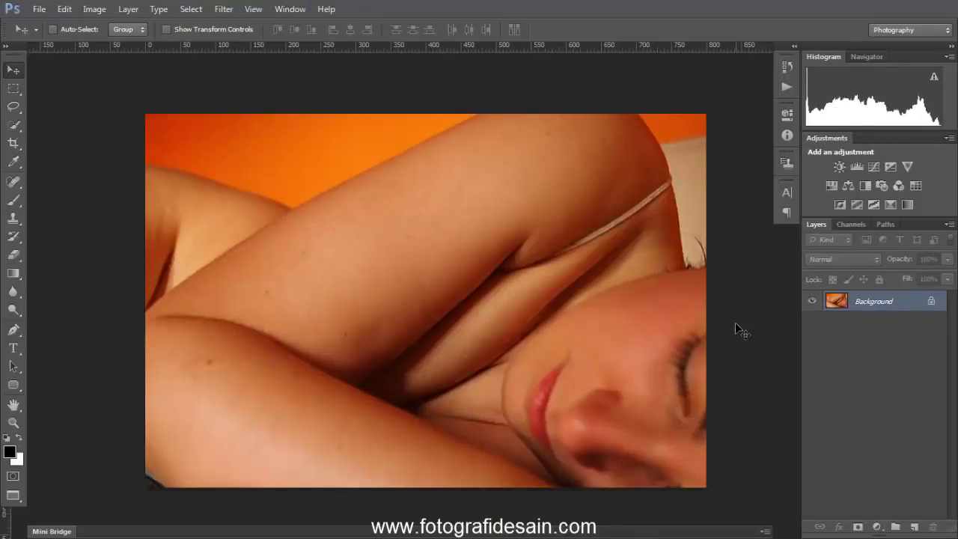
key("ctrl+v")
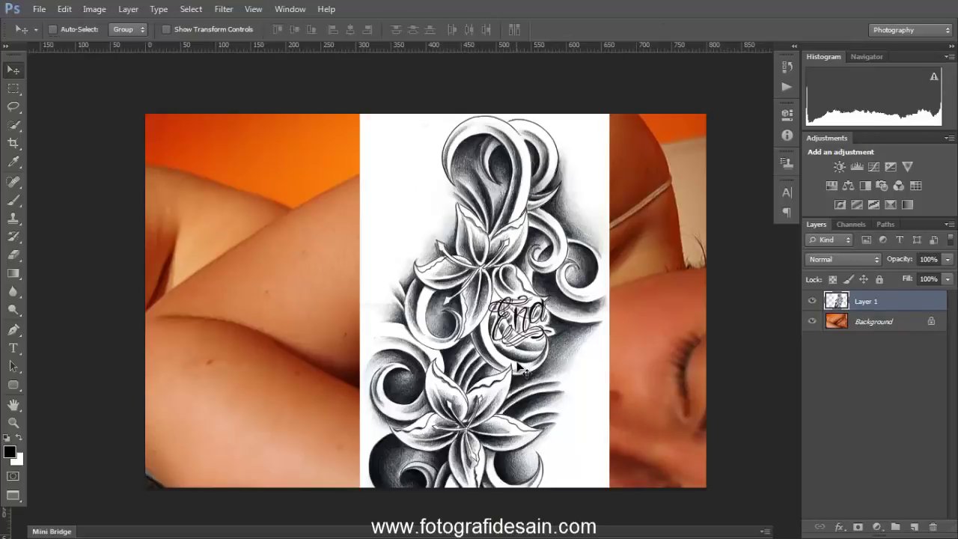
Scale the pasted tattoo design to about 48%, rotate it about 58°, and position it along the edge of the upper arm.
key("ctrl+t")
left_click_drag(607, 114, 499, 310)
mouse_move(455, 359)
left_mouse_down()
mouse_move(494, 163)
mouse_move(443, 364)
left_mouse_up()
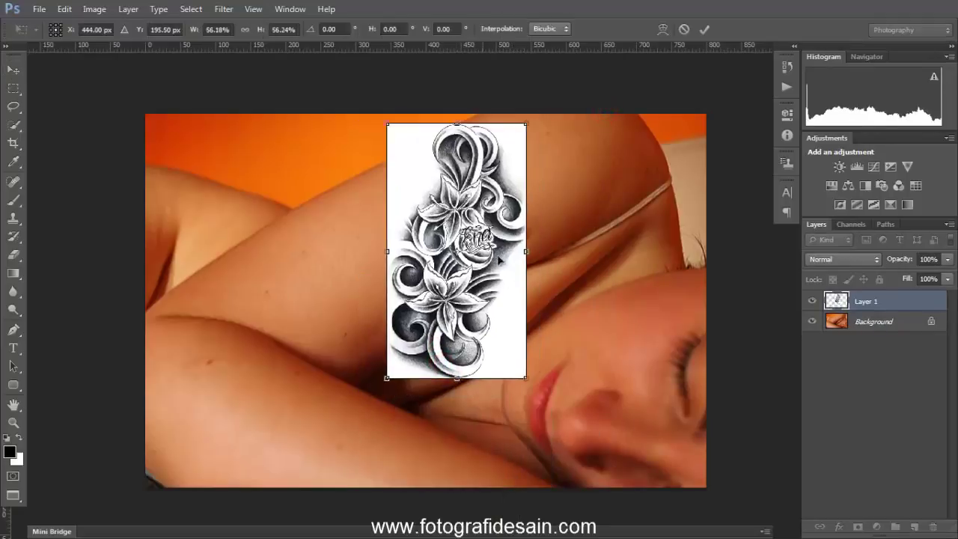
left_click_drag(550, 387, 397, 385)
left_click_drag(447, 314, 377, 249)
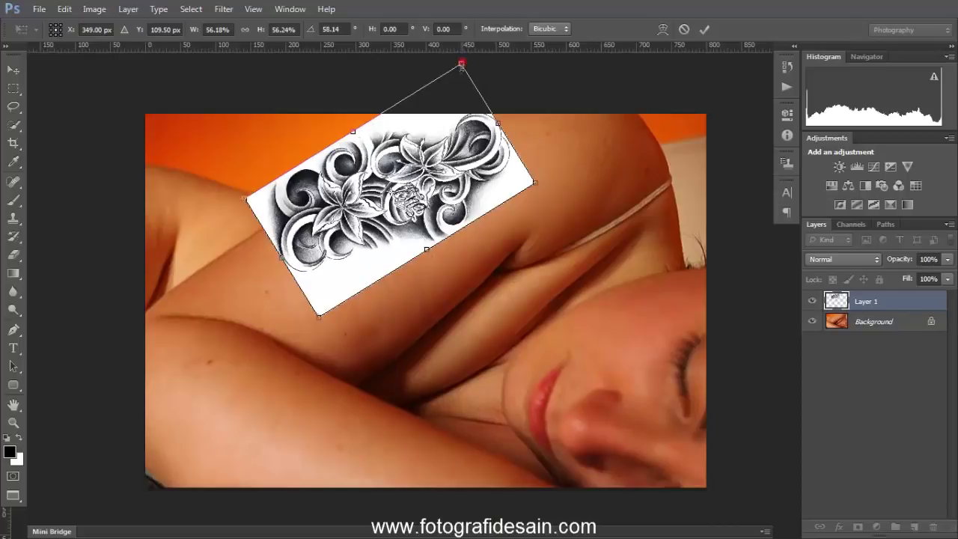
left_click_drag(462, 63, 444, 268)
left_click_drag(449, 360, 408, 234)
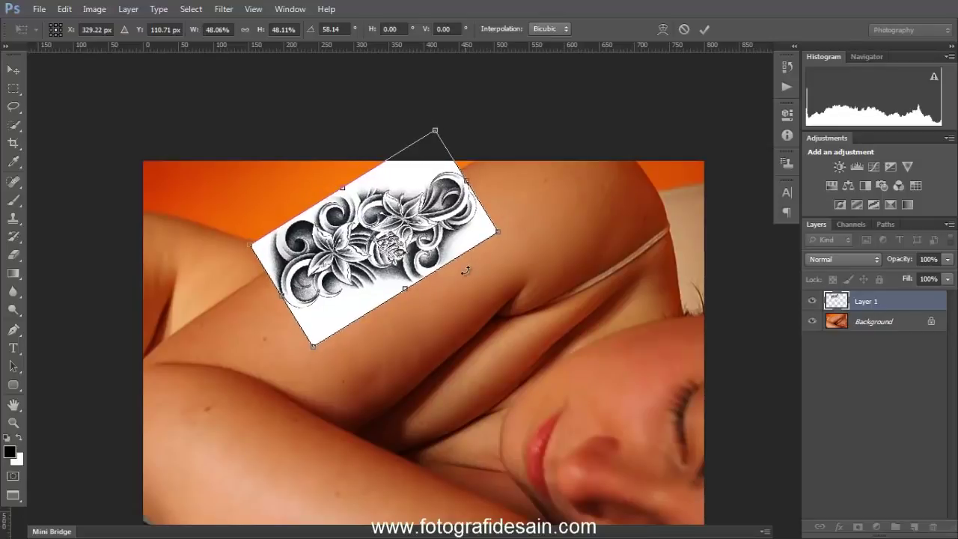
key("Return")
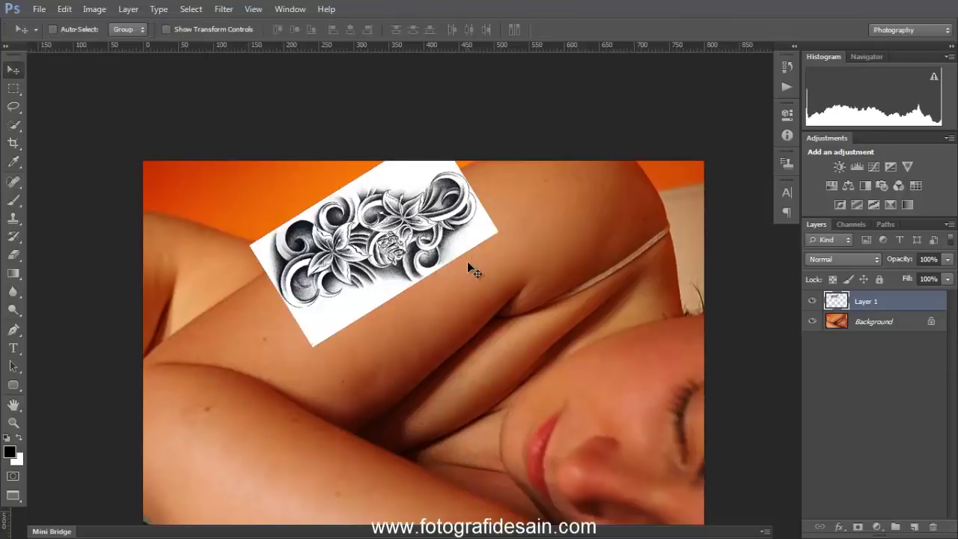
Rename the pasted design's layer to Tato and set its blend mode to Multiply.
double_click(865, 303)
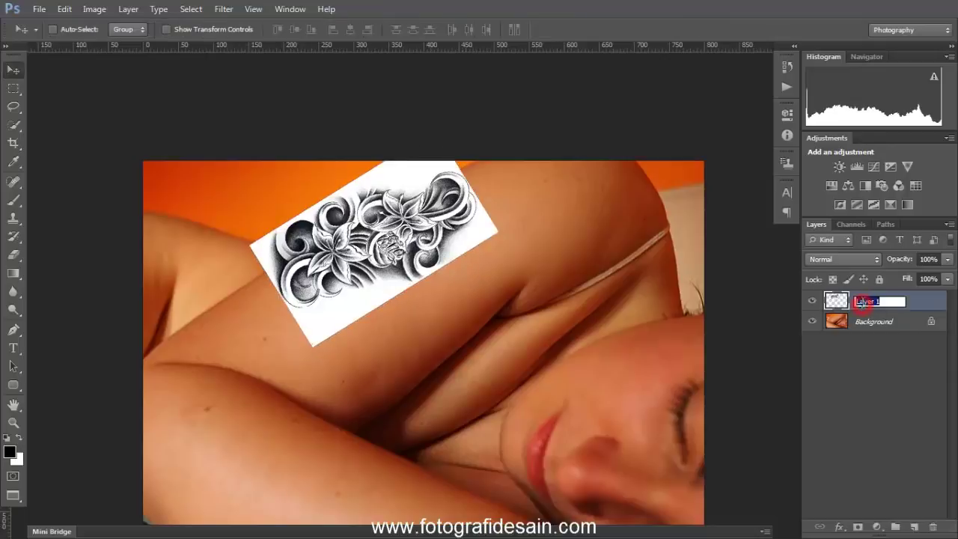
type("Tato")
key("Return")
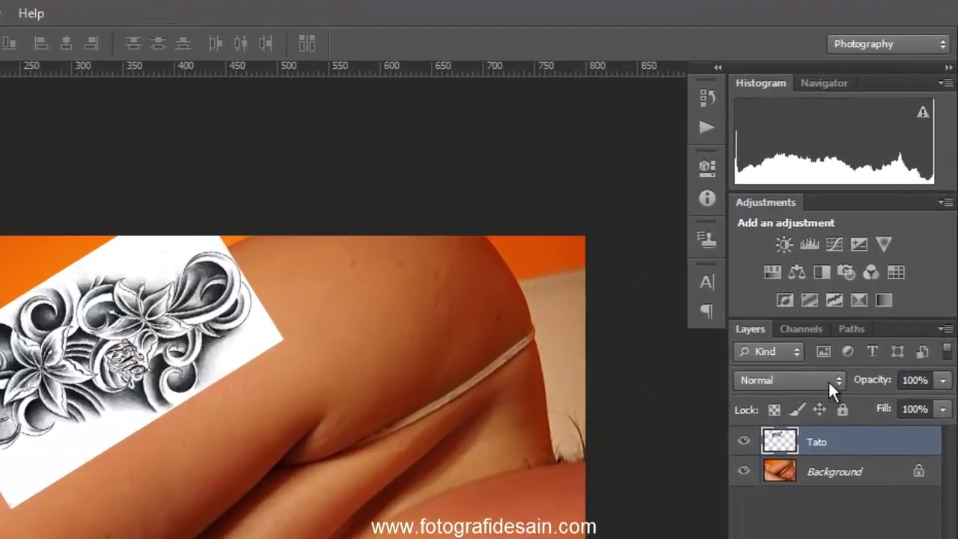
left_click(833, 382)
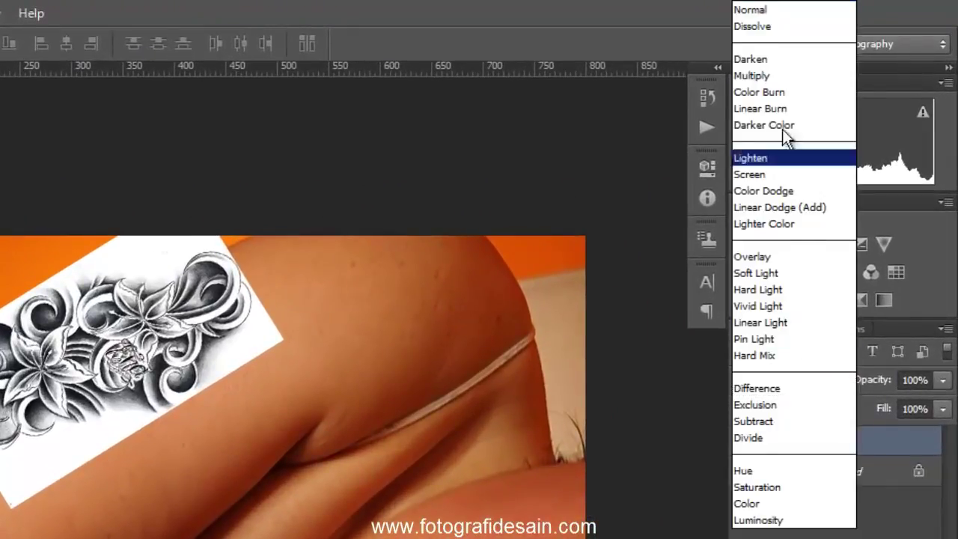
left_click(757, 76)
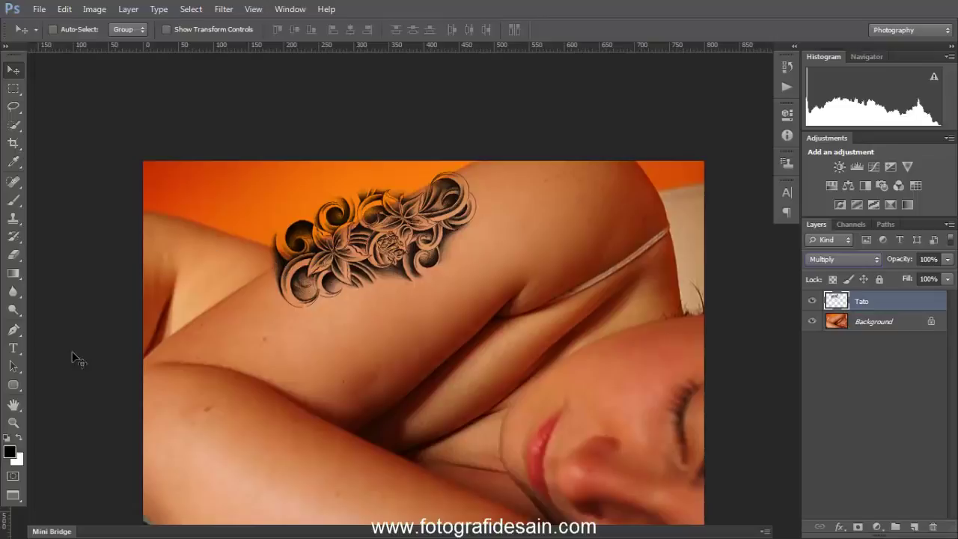
Nudge the tattoo slightly upward on the arm and add a layer mask to the Tato layer.
left_click(15, 422)
left_click(359, 238)
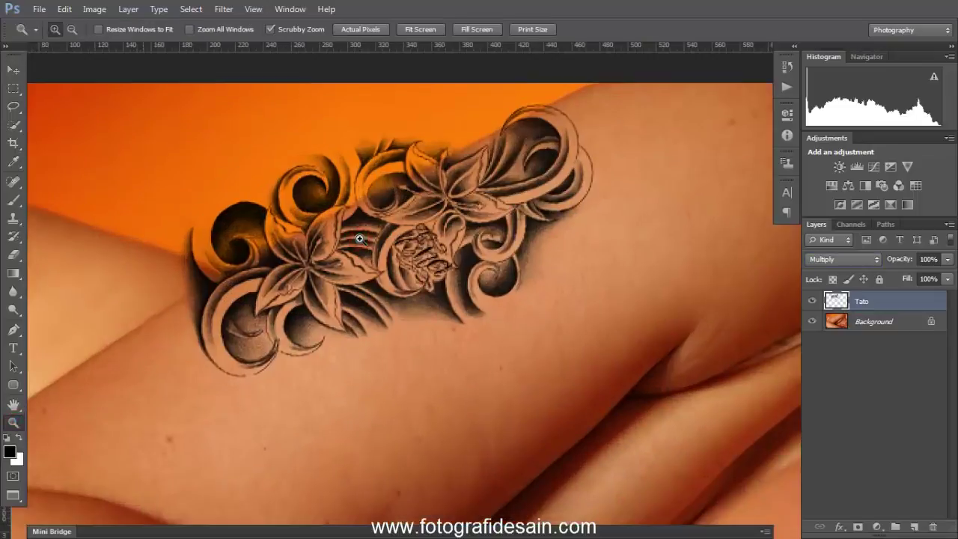
left_click(13, 70)
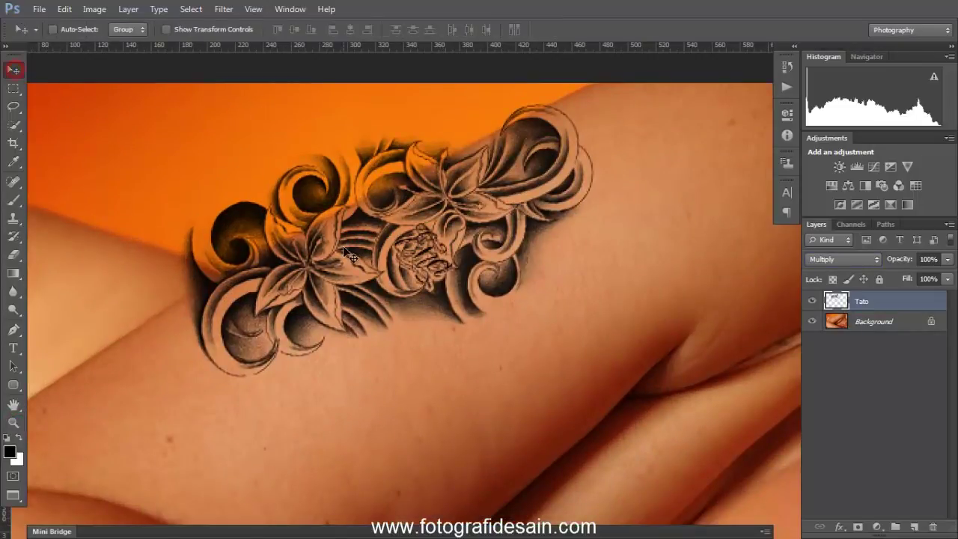
mouse_move(481, 234)
left_mouse_down()
mouse_move(466, 216)
mouse_move(472, 222)
left_mouse_up()
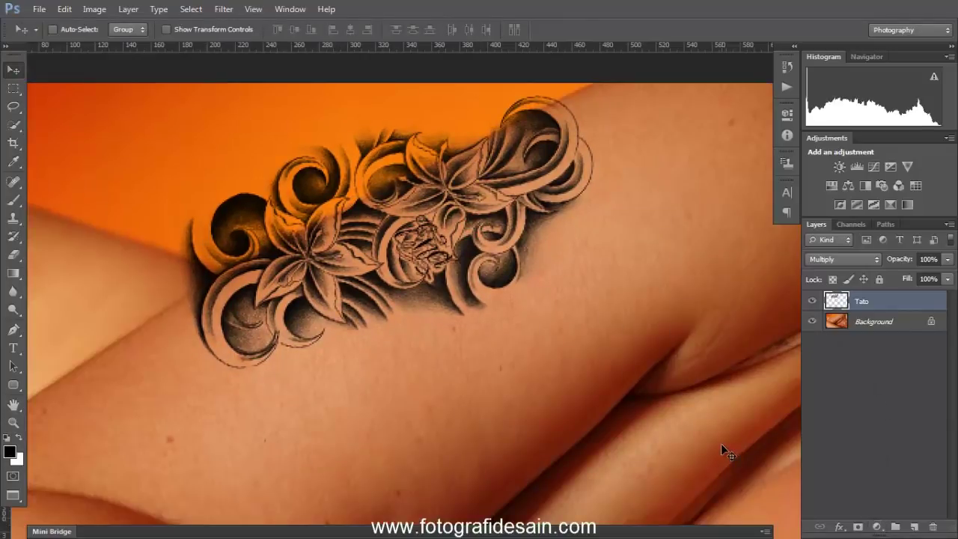
left_click(857, 527)
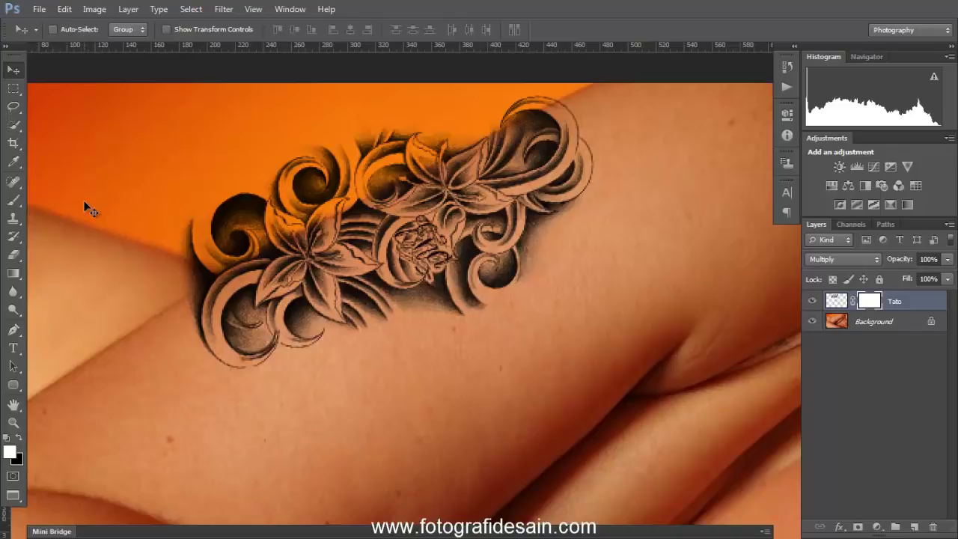
Select the part of the tattoo that extends past the arm's upper edge with the Polygonal Lasso, following the arm's contour.
left_click(14, 107)
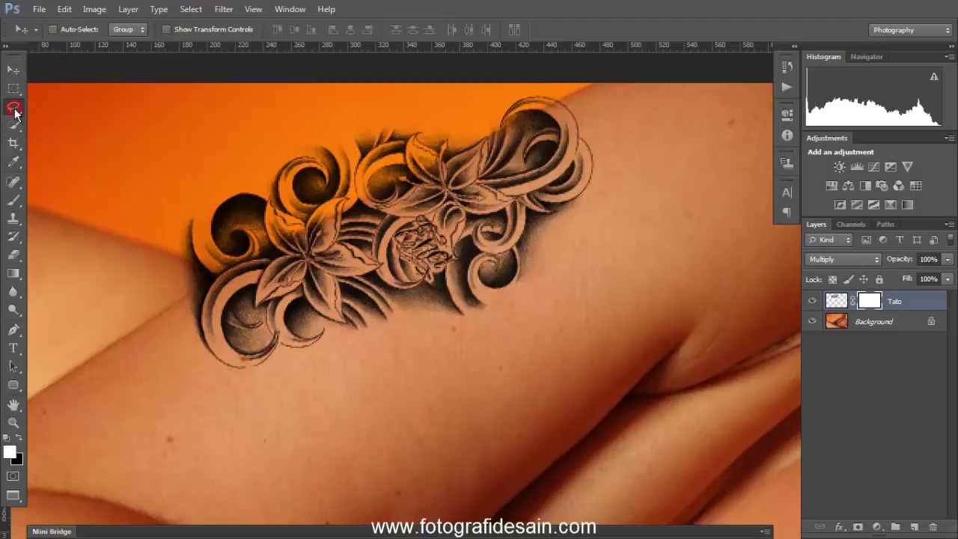
left_click(56, 118)
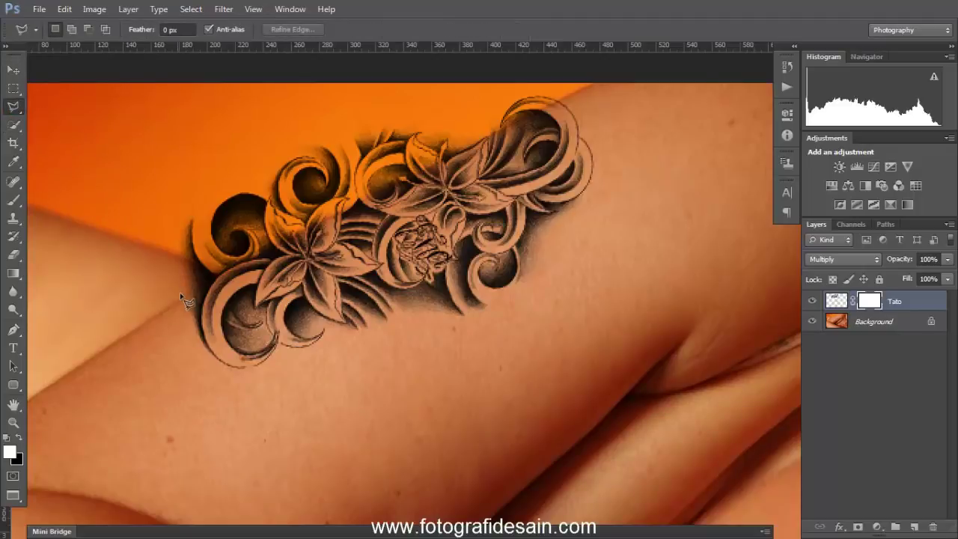
left_click(179, 302)
left_click(338, 214)
left_click(380, 193)
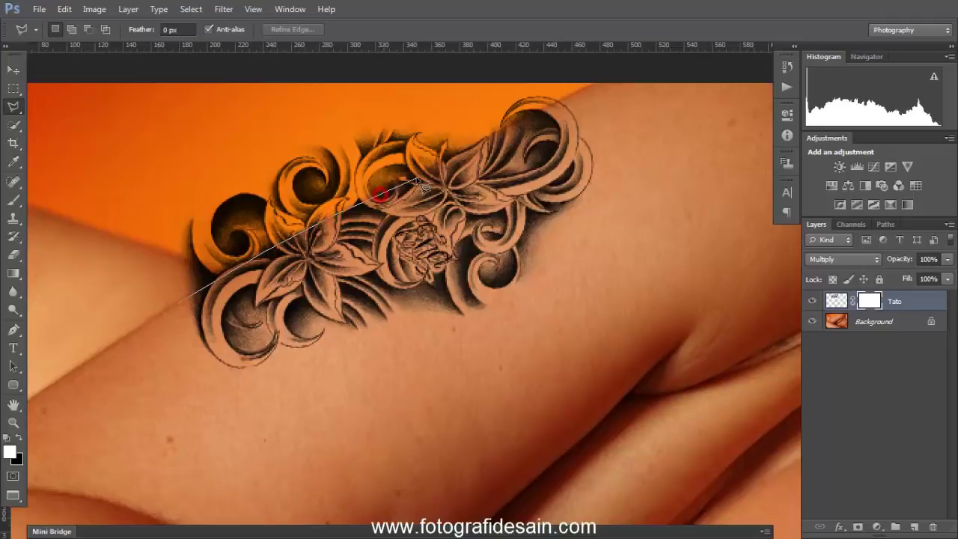
left_click(478, 142)
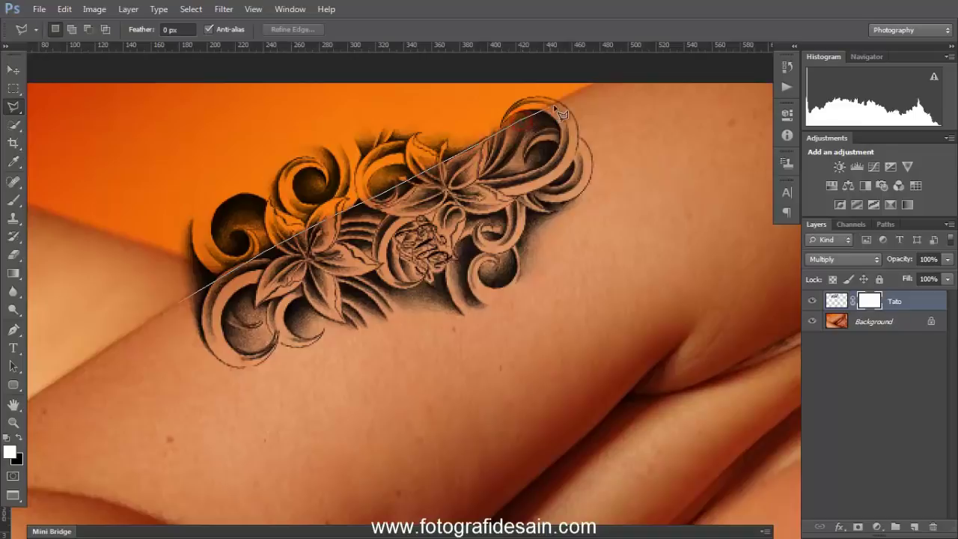
left_click(578, 88)
left_click(534, 78)
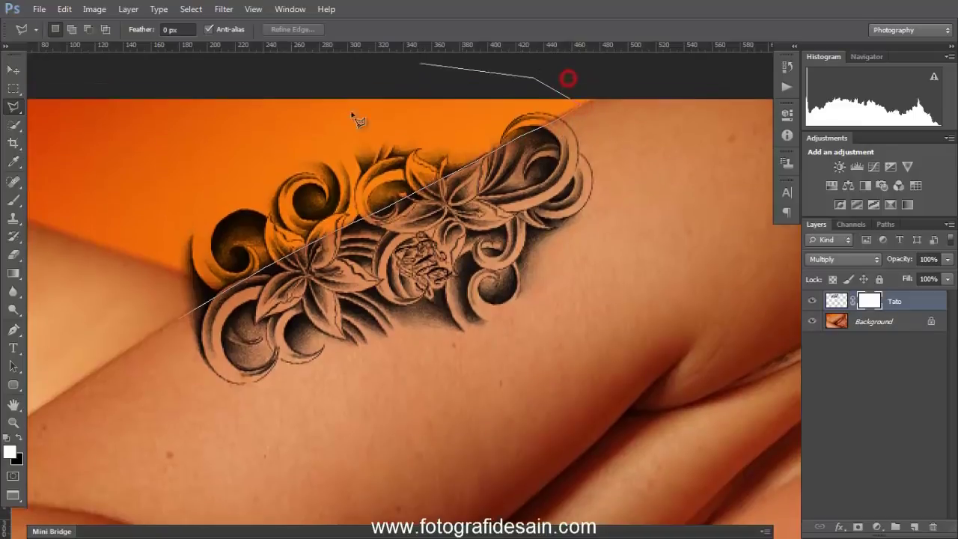
left_click(438, 98)
left_click(306, 122)
left_click(212, 129)
left_click(97, 218)
left_click(88, 259)
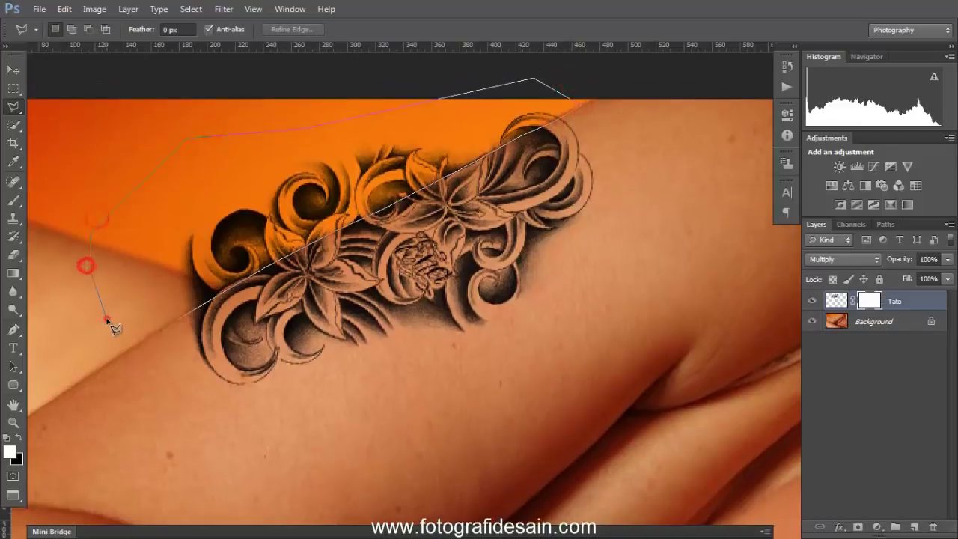
left_click(104, 318)
left_click(180, 319)
Hide the selected overhanging part of the tattoo on the Tato layer's mask and clear the selection.
left_click(876, 306)
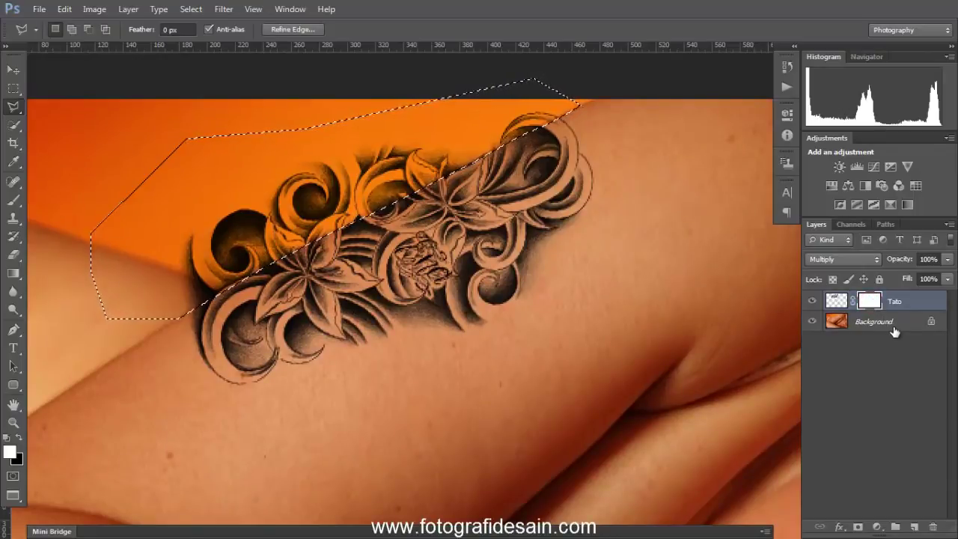
key("Delete")
key("ctrl+d")
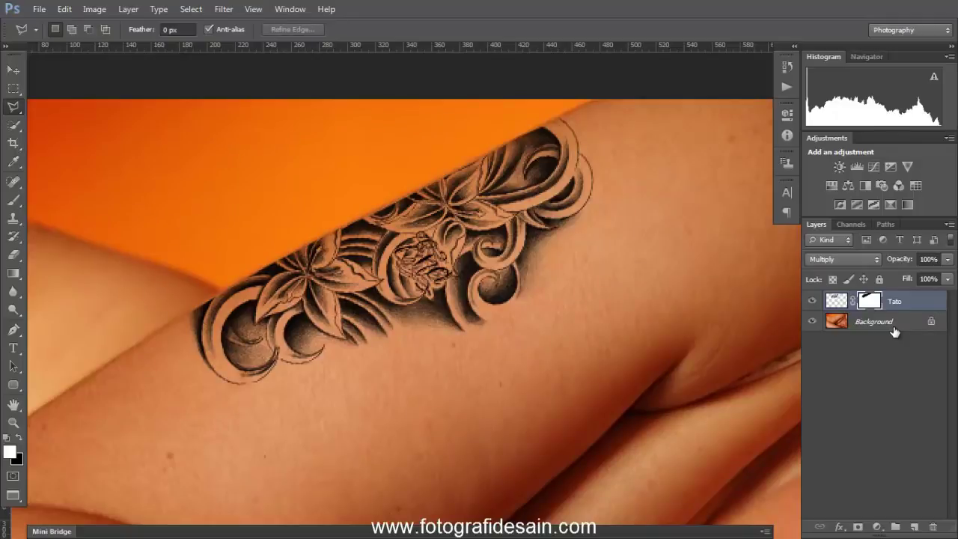
key("ctrl+0")
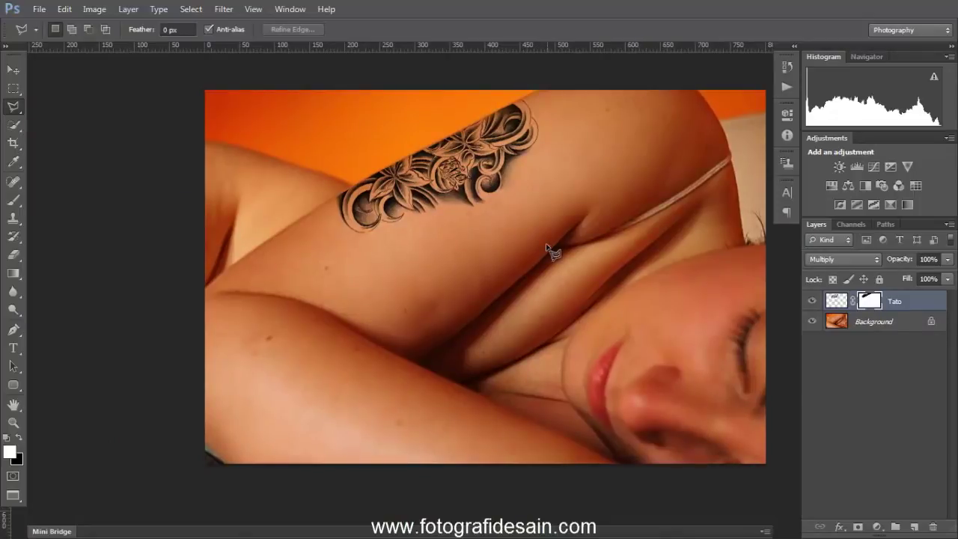
left_click_drag(520, 248, 456, 272)
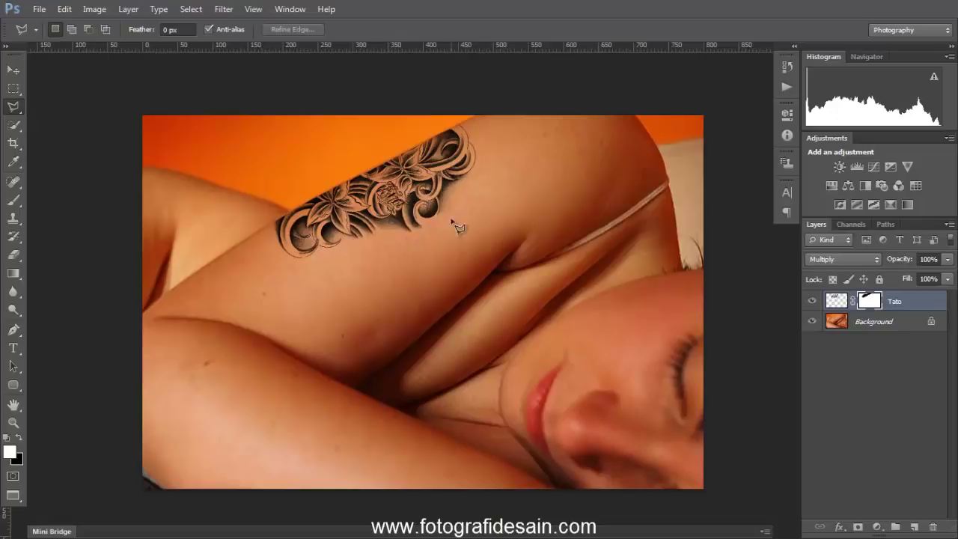
key("ctrl+plus")
key("ctrl+plus")
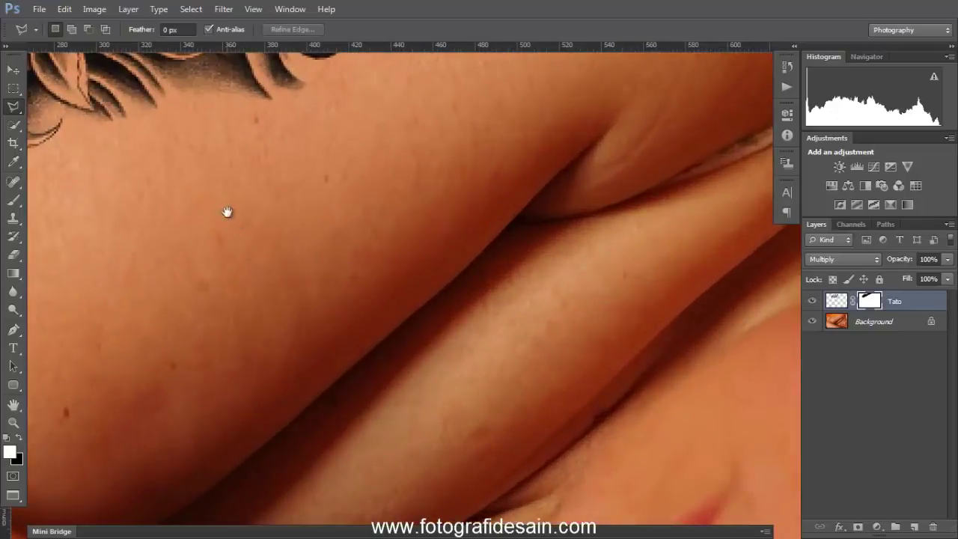
mouse_move(227, 212)
left_mouse_down()
mouse_move(471, 422)
mouse_move(491, 427)
left_mouse_up()
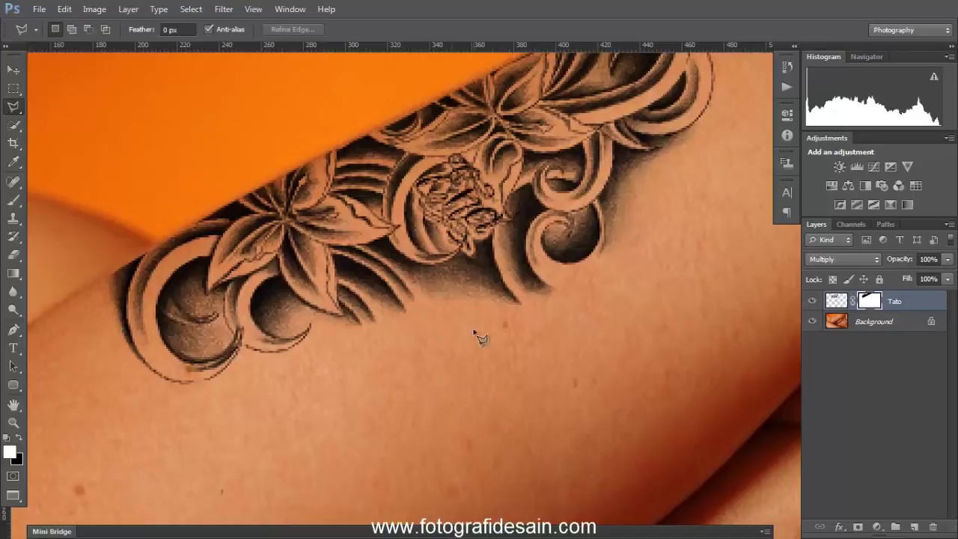
mouse_move(463, 322)
left_mouse_down()
mouse_move(405, 362)
mouse_move(430, 391)
left_mouse_up()
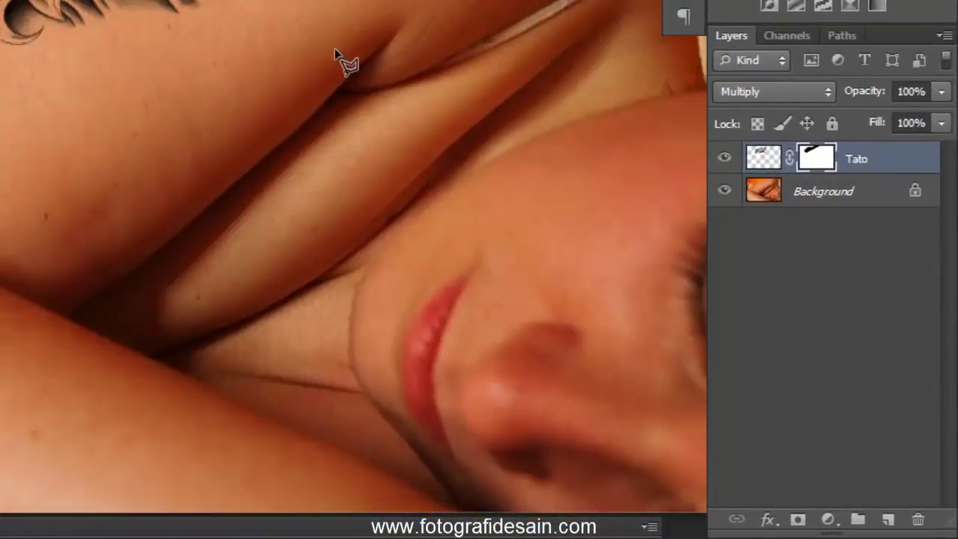
Copy the whole Background image and paste it as a new layer above the Tato layer.
left_click(823, 191)
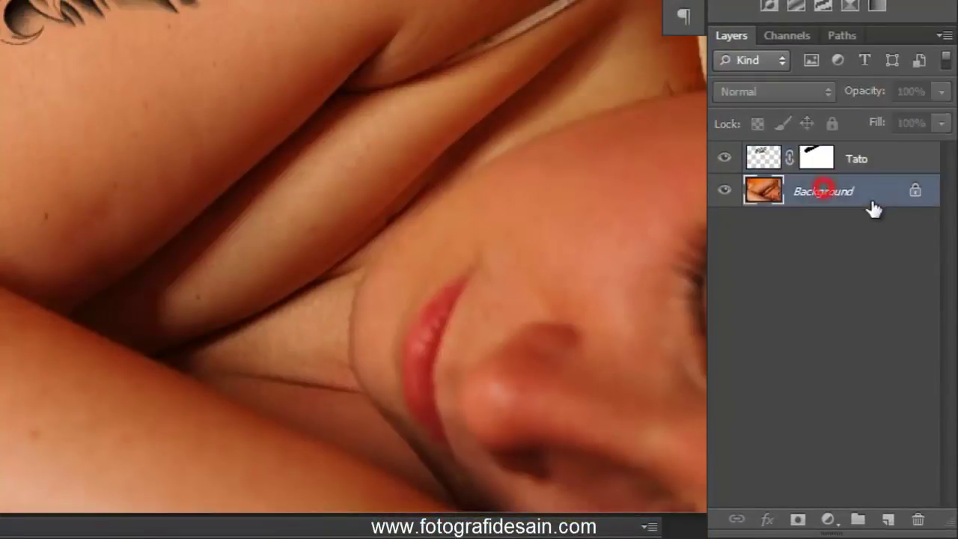
left_click(725, 159)
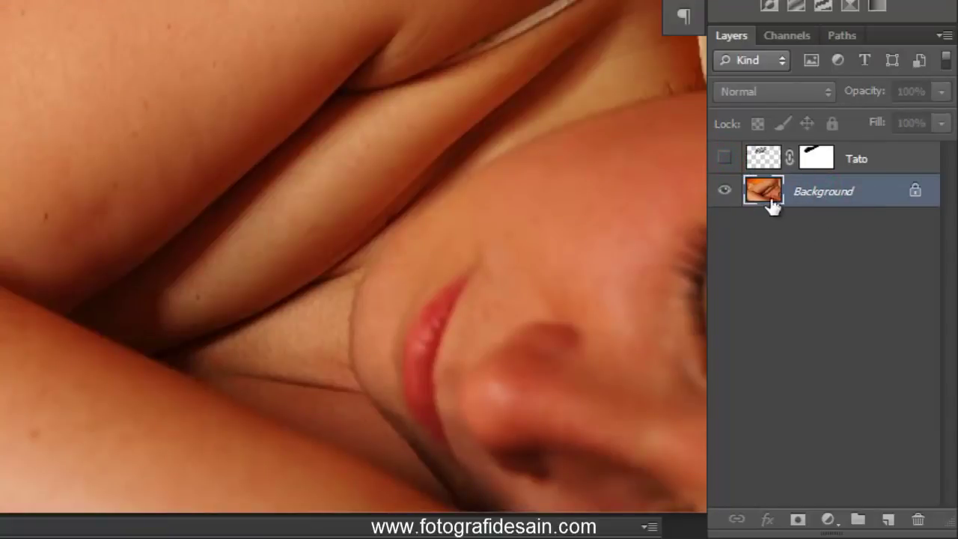
key("ctrl+a")
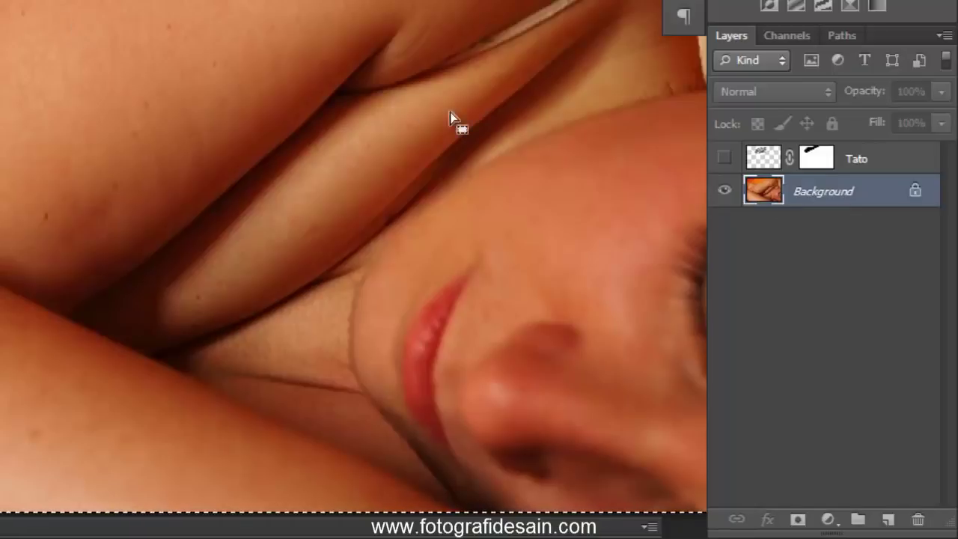
left_click(724, 157)
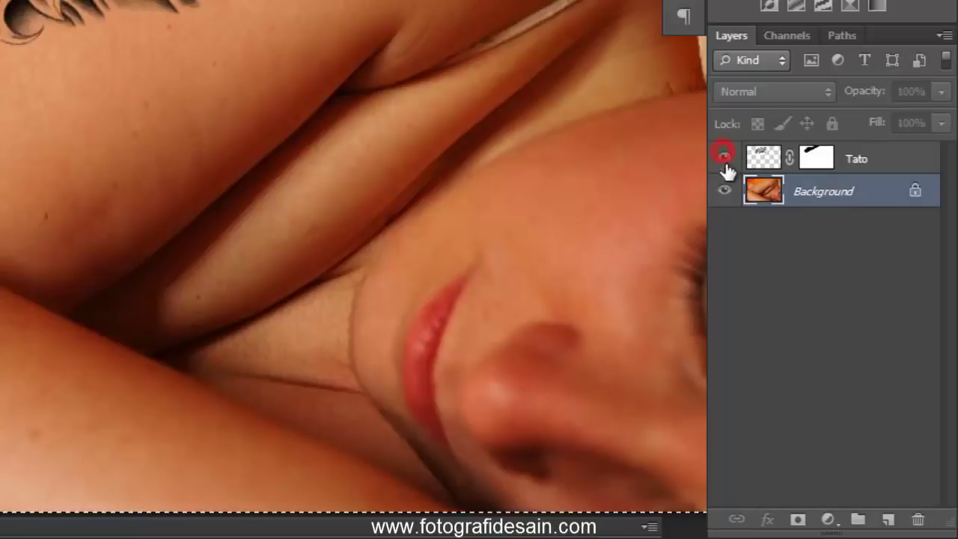
left_click(888, 161)
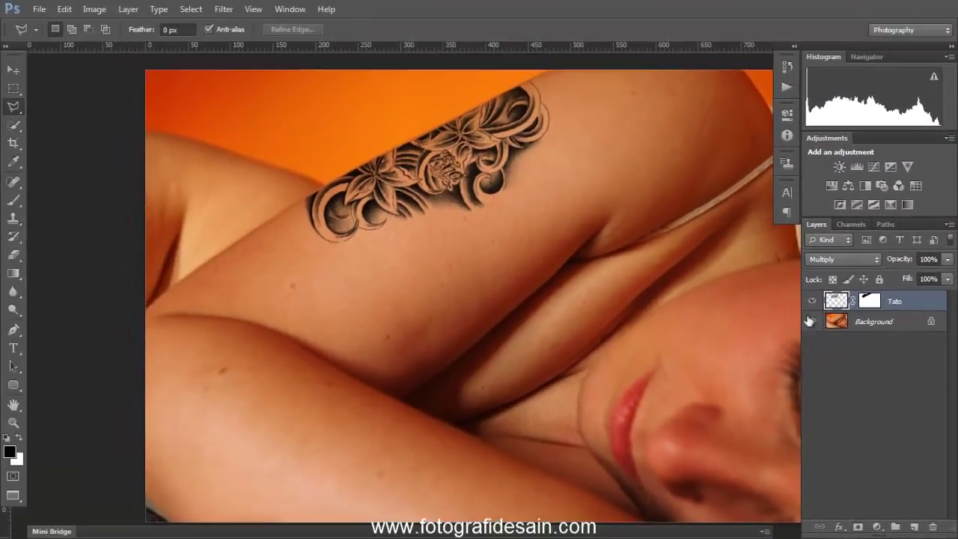
key("ctrl+v")
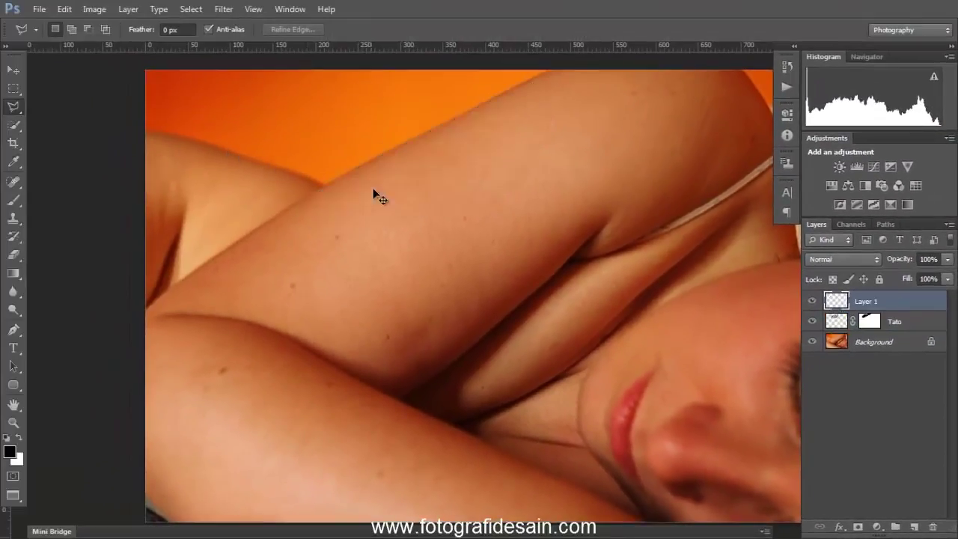
Rename the pasted layer to Texture and apply the High Pass filter to it with a radius of 3.5 pixels.
double_click(871, 301)
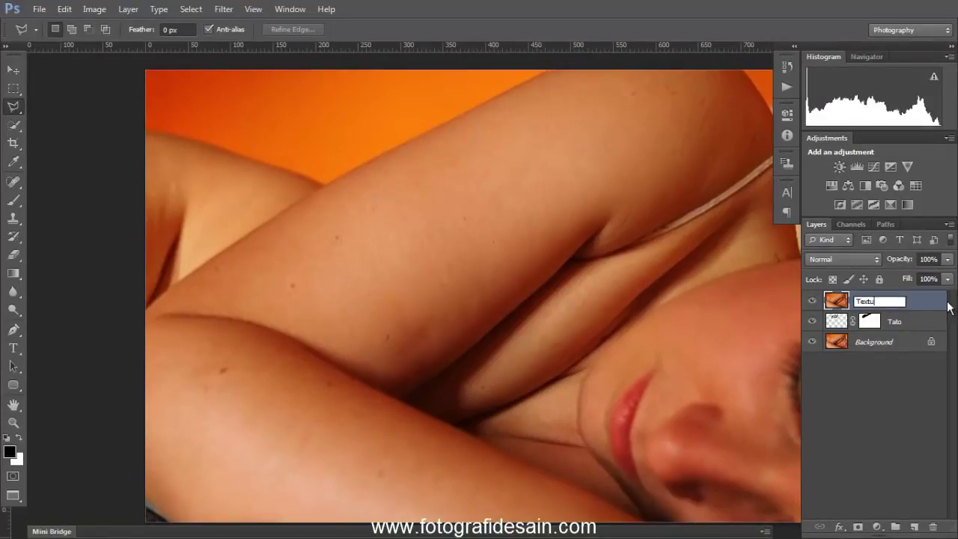
key("Return")
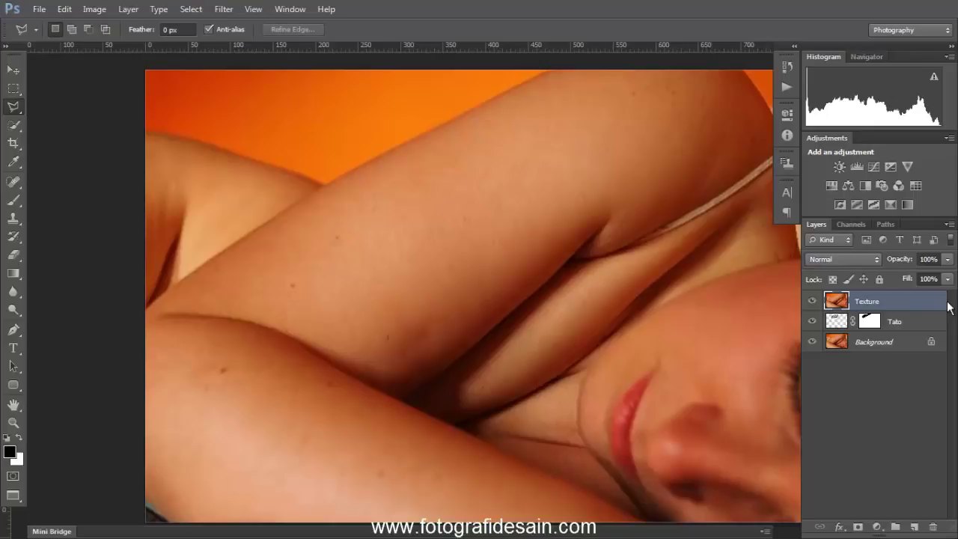
left_click_drag(692, 306, 591, 304)
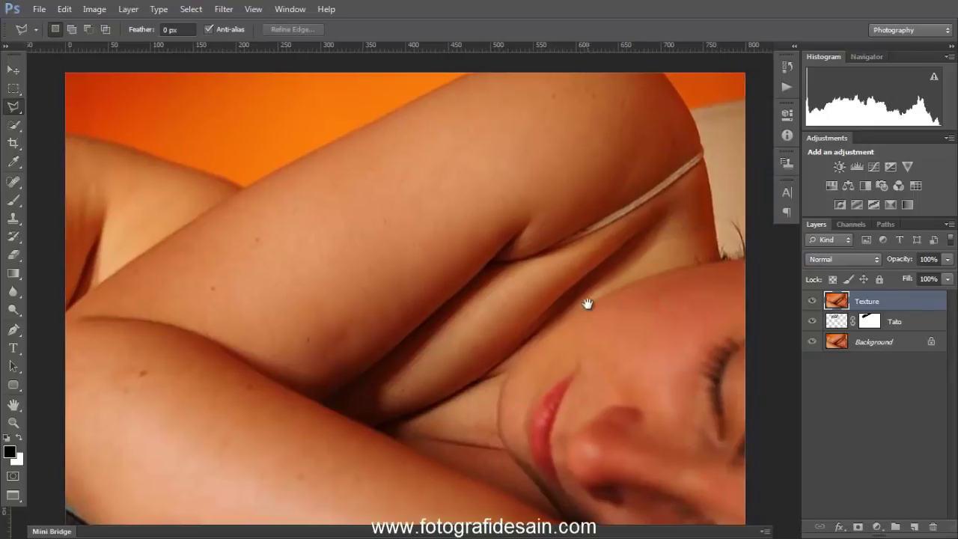
left_click(221, 9)
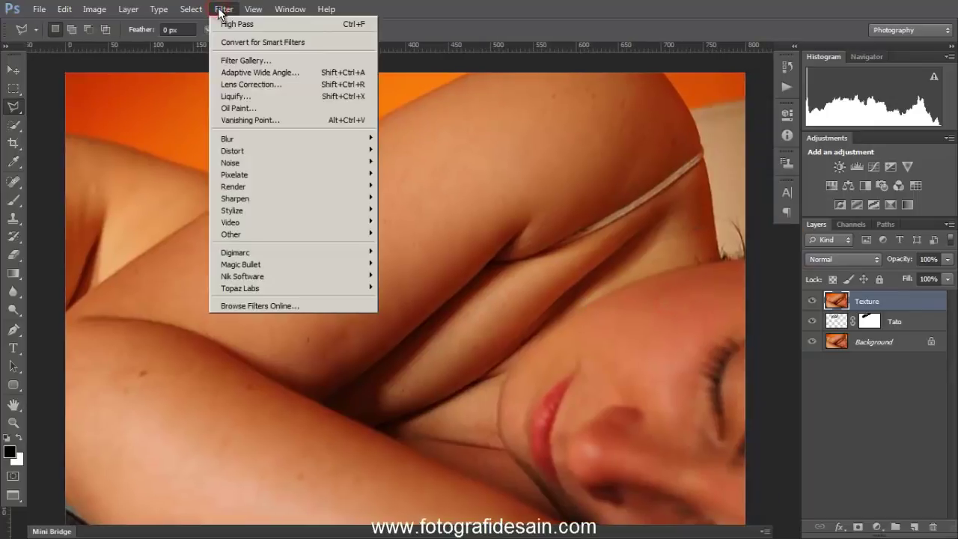
mouse_move(354, 232)
left_click(411, 245)
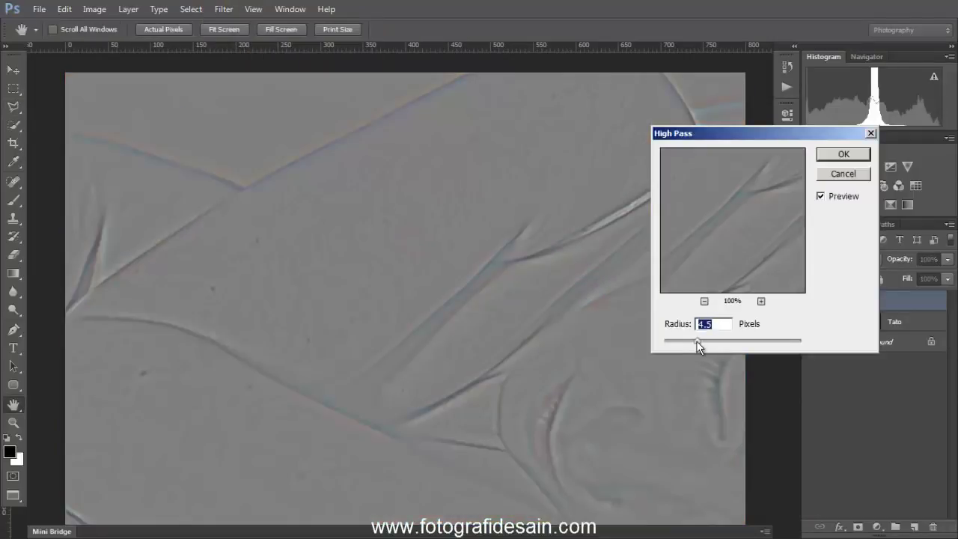
left_click_drag(696, 341, 685, 343)
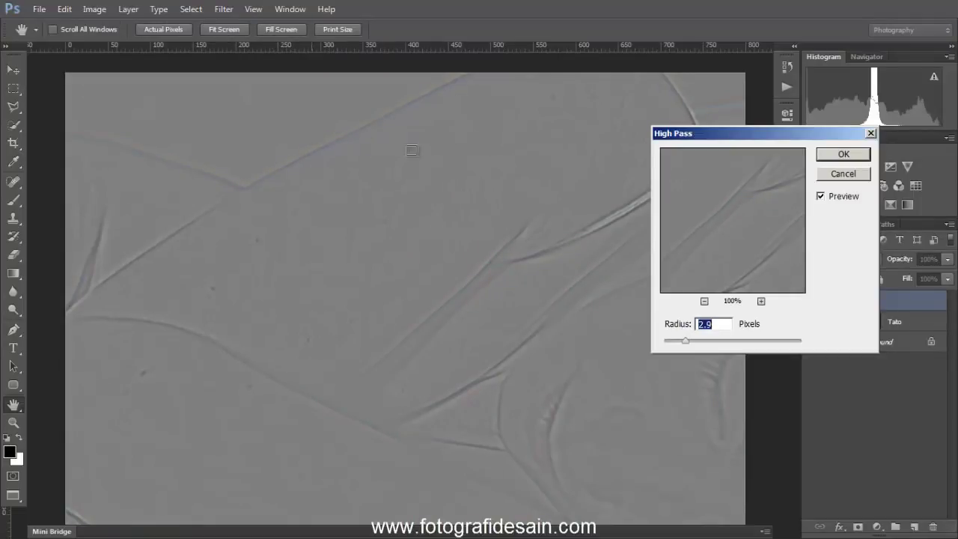
mouse_move(742, 229)
left_mouse_down()
mouse_move(766, 272)
mouse_move(751, 236)
left_mouse_up()
left_click(688, 341)
left_click_drag(689, 340, 690, 339)
left_click(831, 156)
key("l")
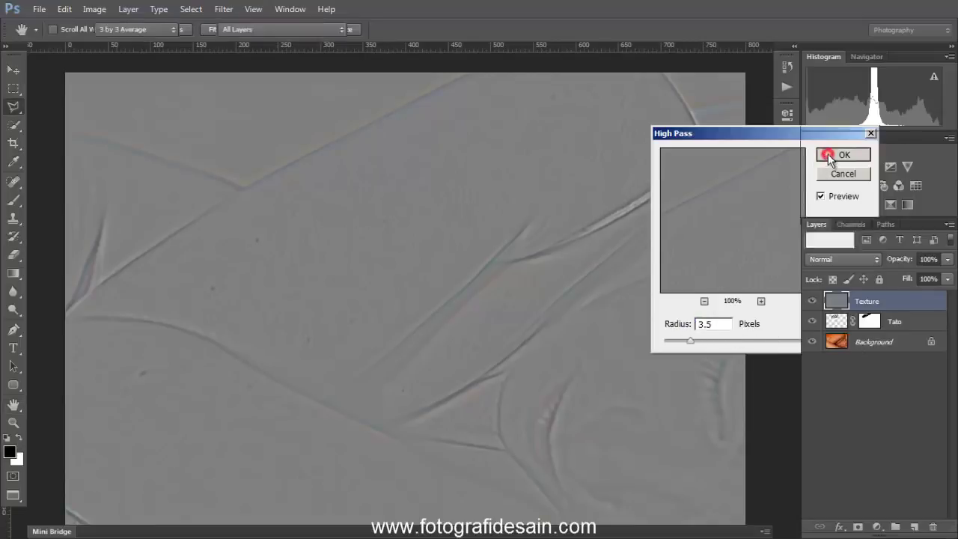
Desaturate the Texture layer and set its blend mode to Linear Light.
left_click(95, 9)
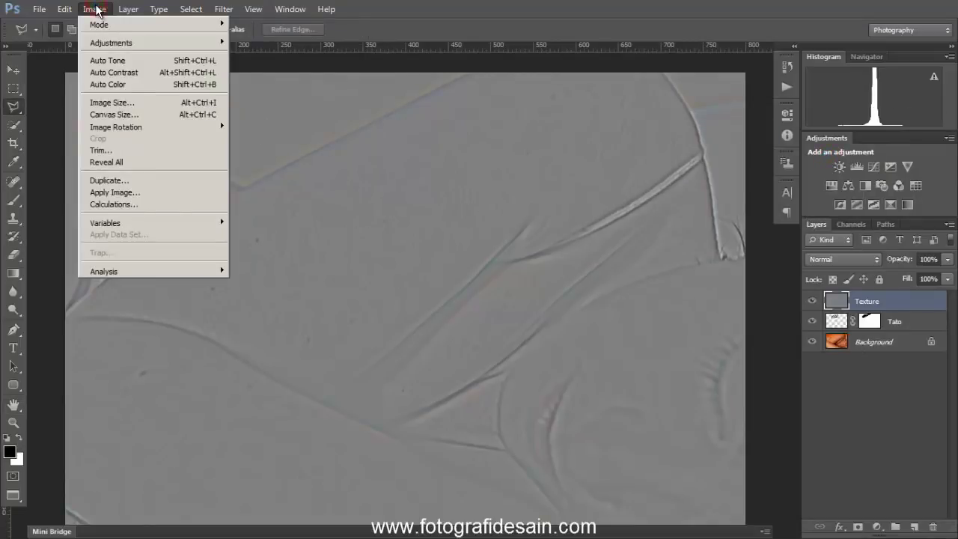
mouse_move(110, 39)
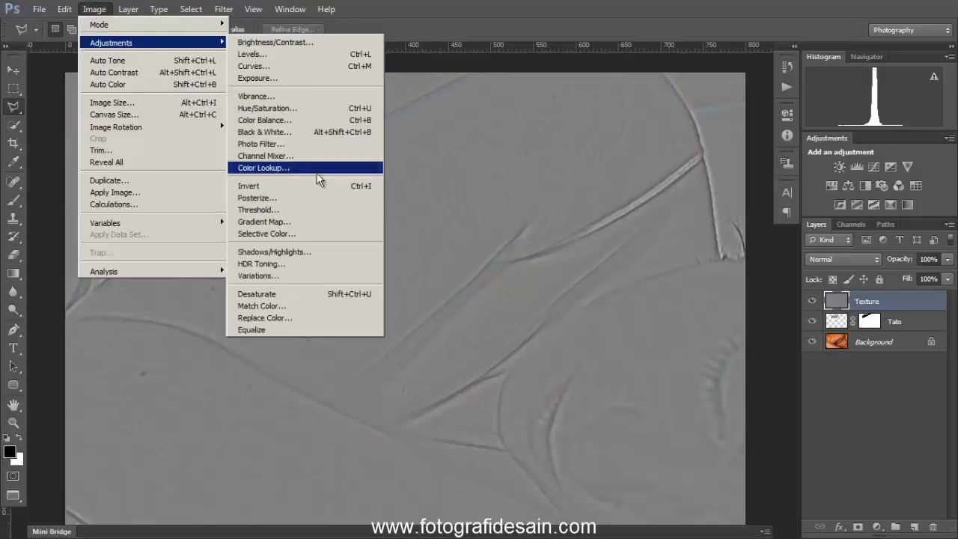
left_click(317, 296)
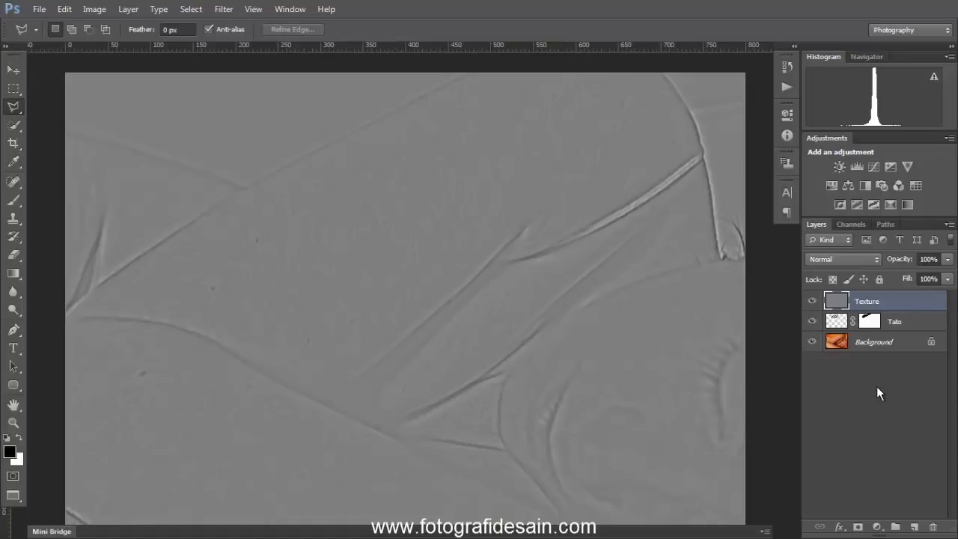
left_click(875, 259)
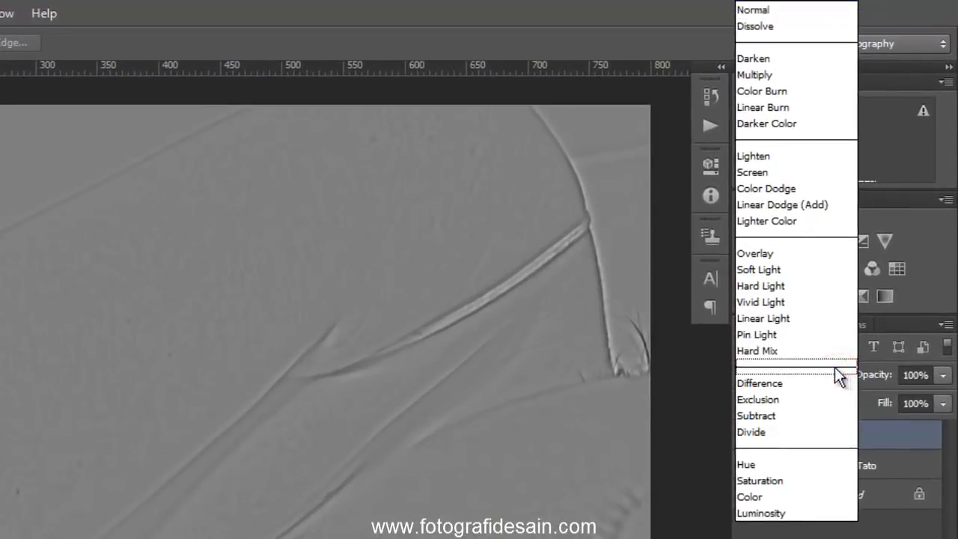
left_click(802, 317)
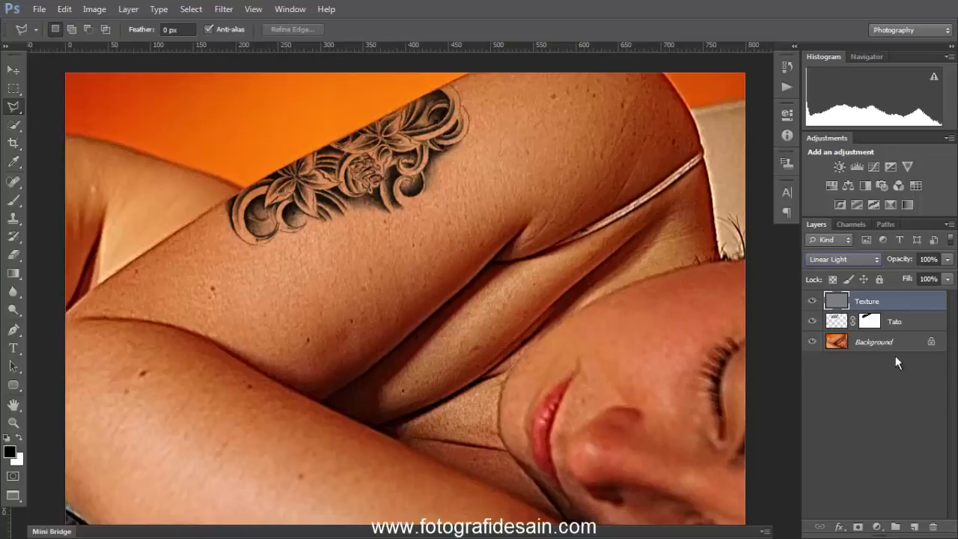
Add a layer mask to the Texture layer and invert it to black.
left_click(859, 526)
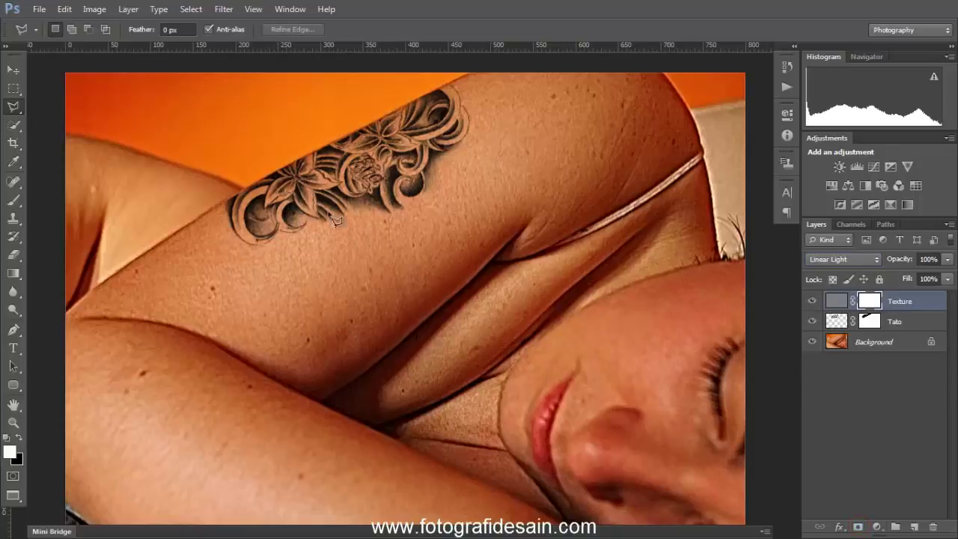
left_click(872, 300)
key("ctrl+i")
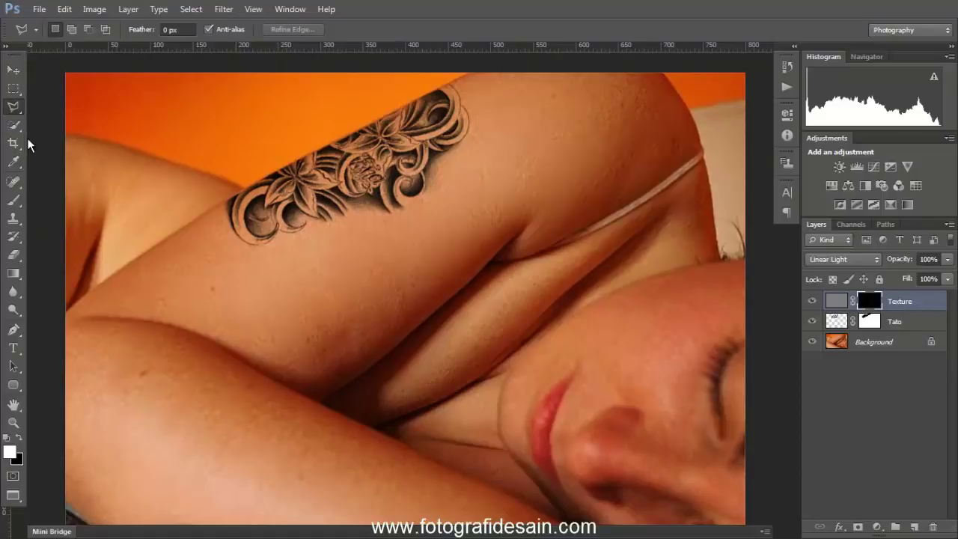
Paint white on the Texture layer's mask over the whole tattoo with a 40 px brush to bring the skin texture into it.
left_click(14, 201)
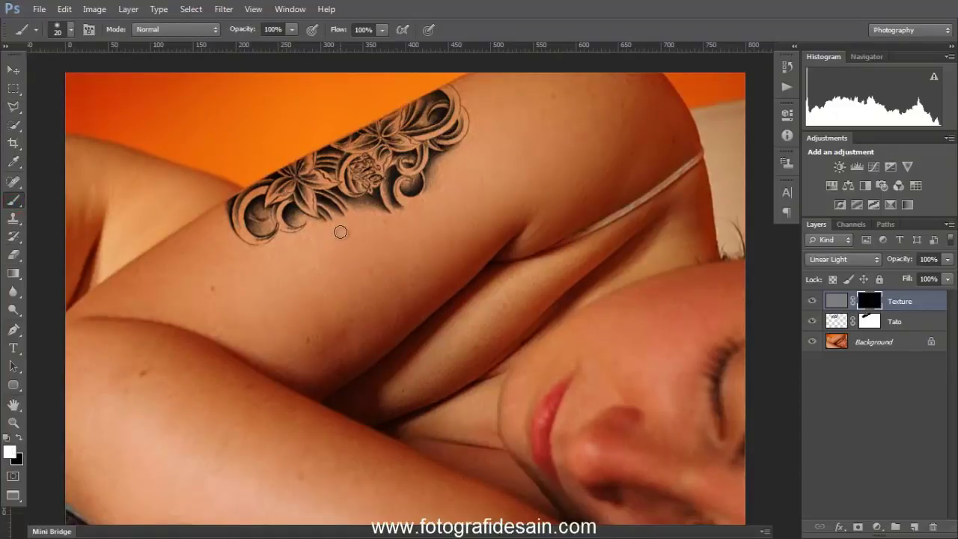
key("bracketright")
key("bracketright")
mouse_move(368, 188)
left_mouse_down()
mouse_move(274, 217)
mouse_move(261, 195)
mouse_move(257, 222)
mouse_move(249, 206)
mouse_move(328, 180)
mouse_move(367, 142)
mouse_move(354, 184)
mouse_move(412, 159)
mouse_move(398, 179)
mouse_move(409, 180)
mouse_move(452, 115)
mouse_move(441, 117)
mouse_move(440, 105)
mouse_move(398, 147)
left_mouse_up()
left_click_drag(438, 107, 368, 200)
mouse_move(382, 180)
left_mouse_down()
mouse_move(373, 187)
mouse_move(362, 165)
left_mouse_up()
left_click(355, 147)
left_click(308, 187)
left_click(256, 215)
left_click_drag(254, 217, 253, 213)
left_click(341, 186)
left_click(366, 198)
left_click(398, 181)
left_click(411, 169)
left_click(437, 140)
left_click(440, 108)
Compare the tattoo up close with the Texture layer hidden and shown.
key("ctrl+plus")
key("ctrl+plus")
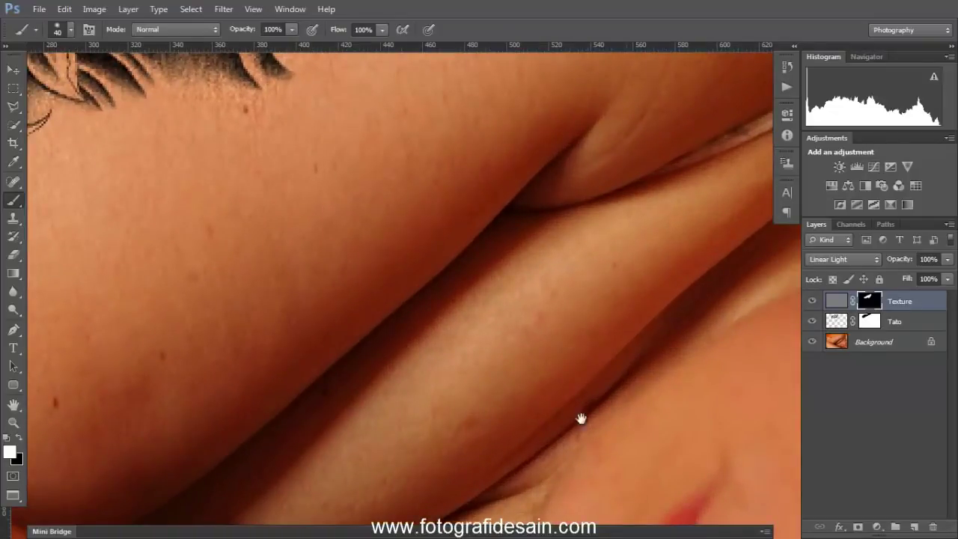
left_click_drag(324, 238, 503, 441)
left_click_drag(494, 346, 600, 412)
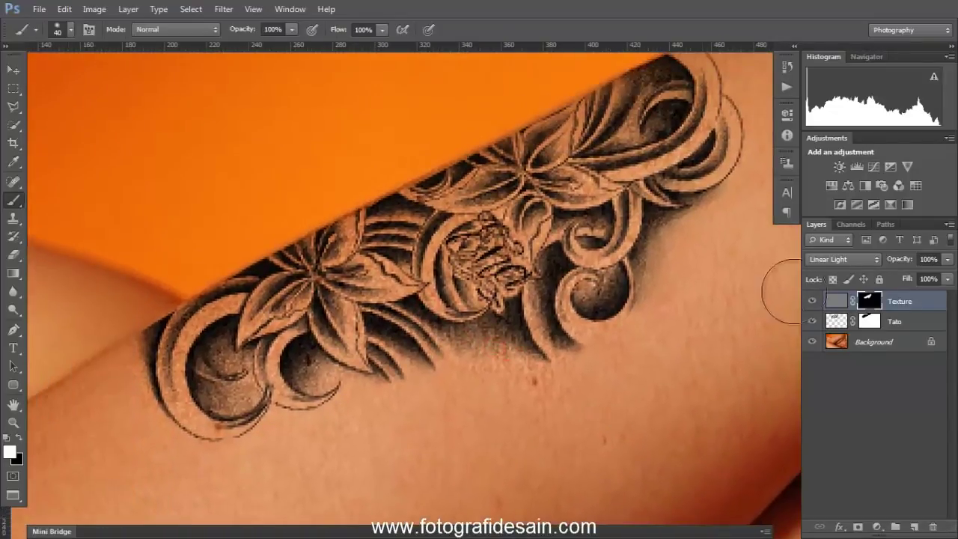
left_click(813, 301)
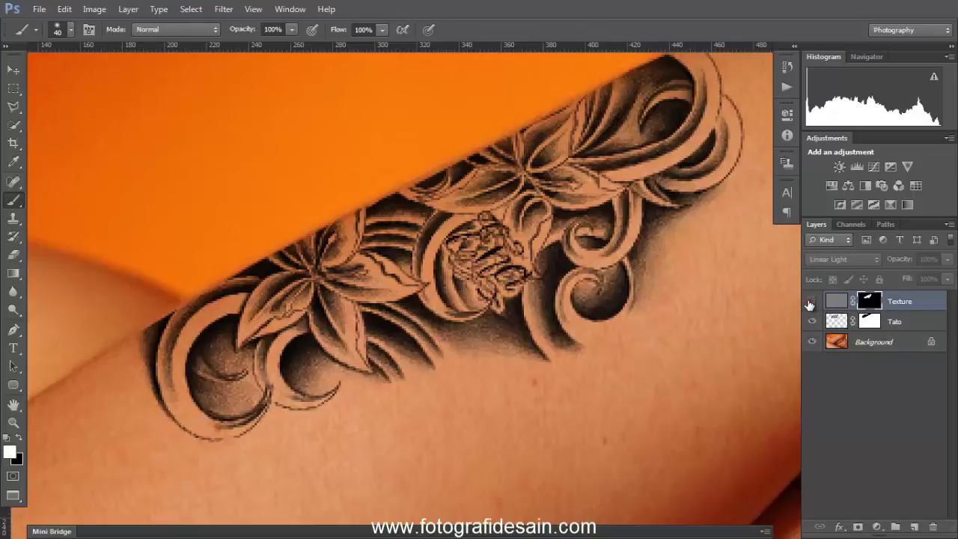
left_click(811, 300)
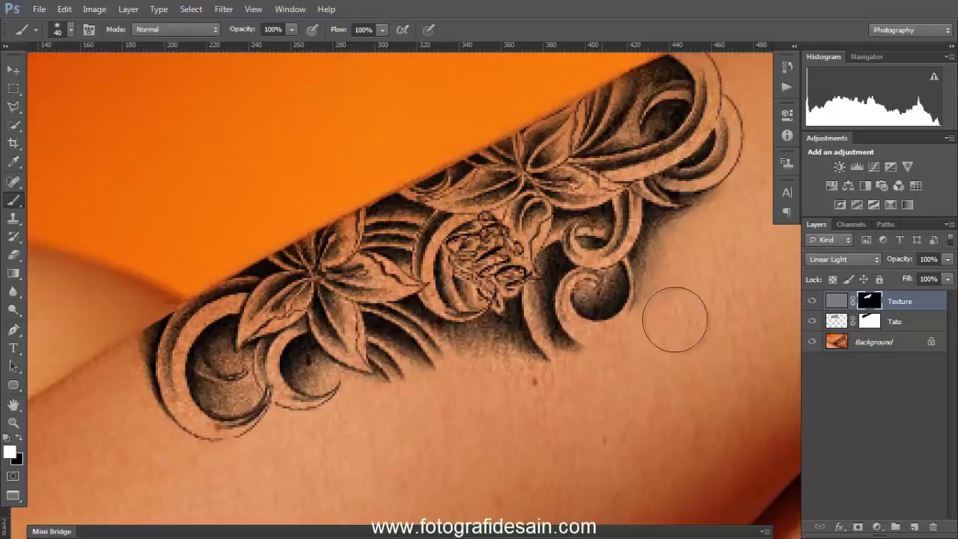
left_click(813, 301)
left_click(813, 302)
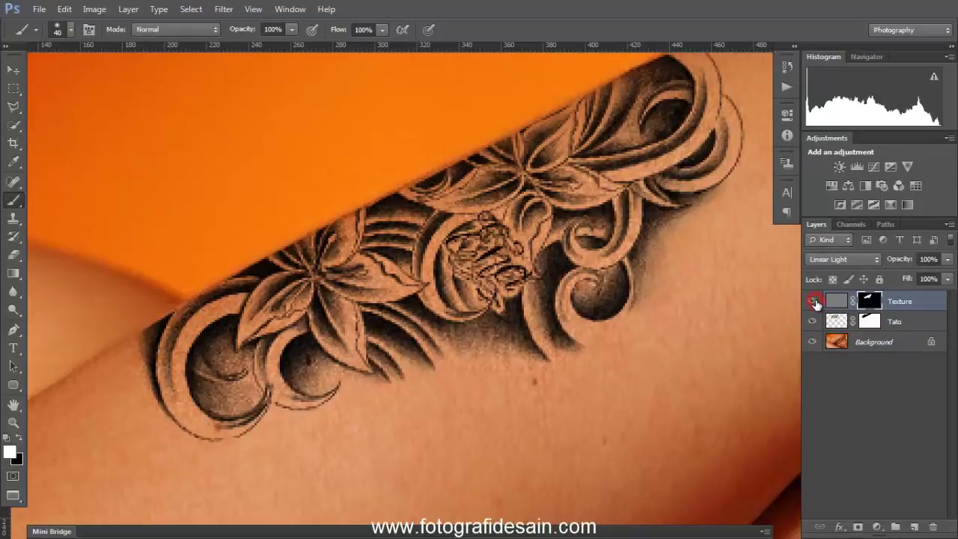
left_click(813, 302)
left_click(813, 302)
left_click(813, 301)
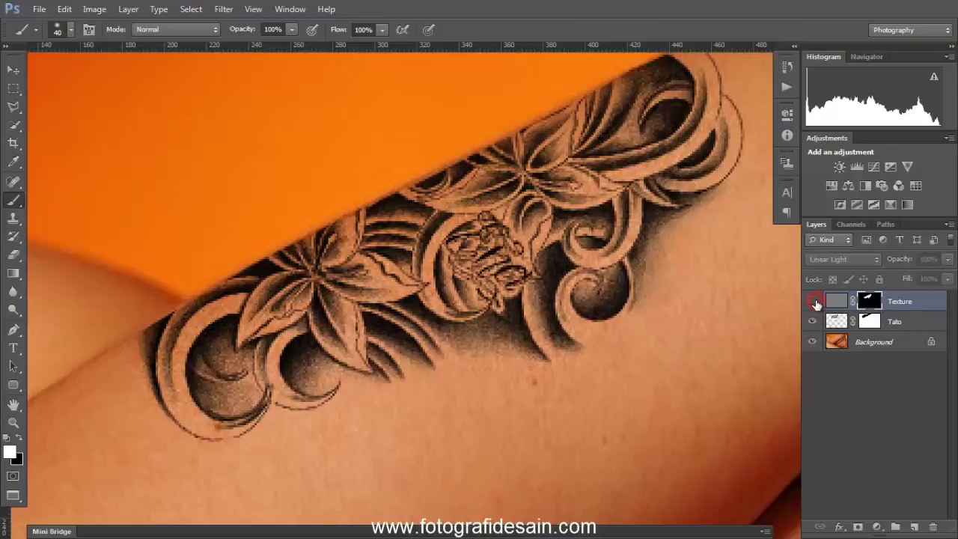
left_click(814, 302)
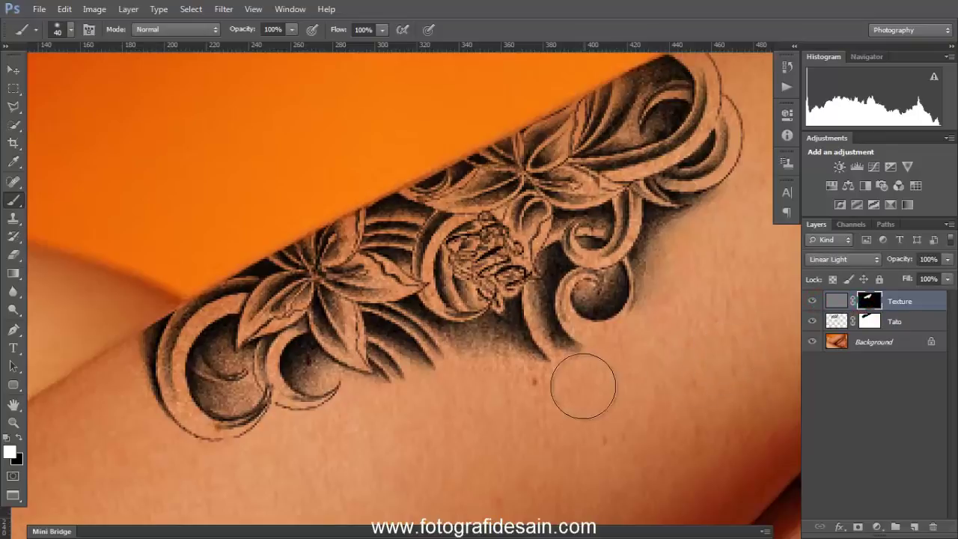
Touch up the Texture mask with black along the skin below the tattoo and check it with the layer hidden and shown.
key("x")
key("x")
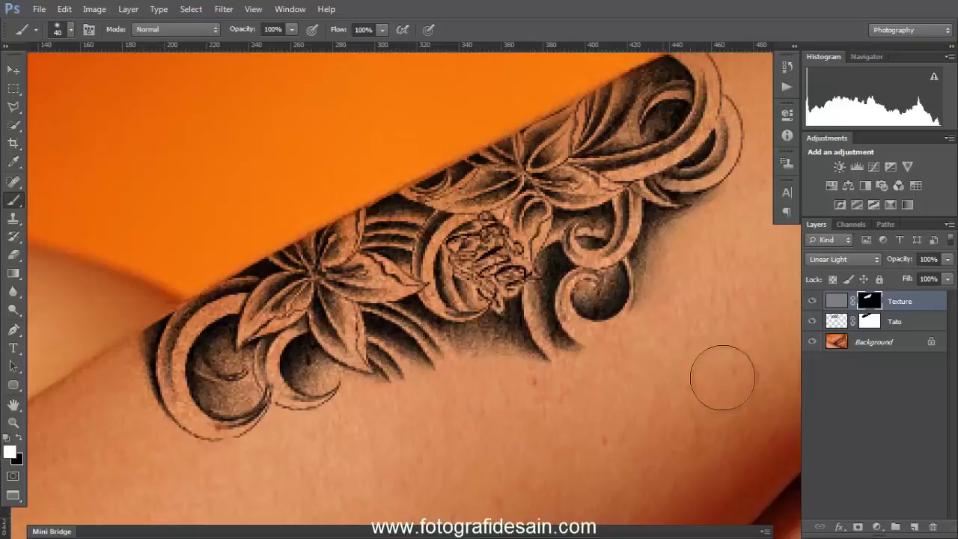
left_click(814, 301)
left_click(813, 302)
left_click(813, 301)
left_click(814, 302)
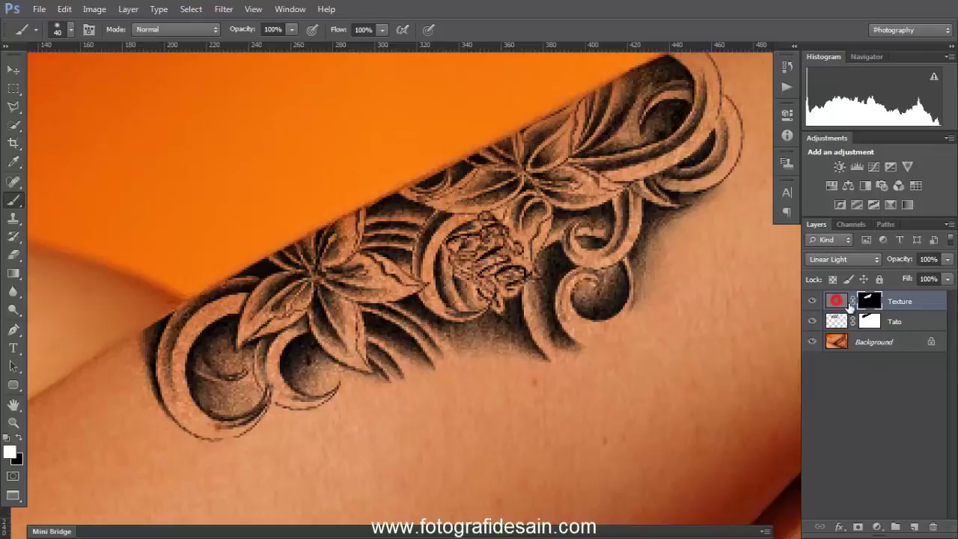
Reduce the Texture layer's opacity to 79% and compare the tattoo with the layer hidden and shown.
left_click(845, 302)
left_click_drag(897, 259, 877, 265)
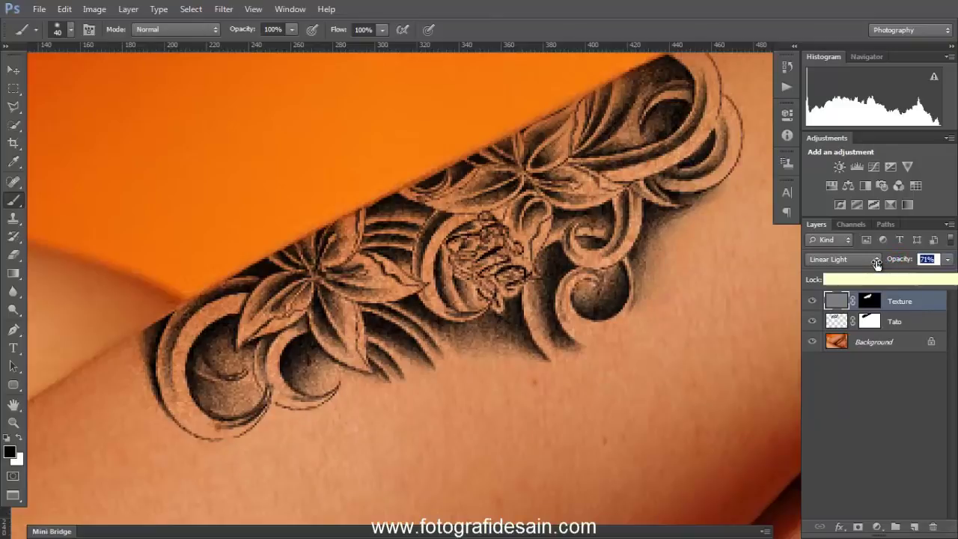
left_click_drag(893, 260, 898, 264)
left_click(813, 301)
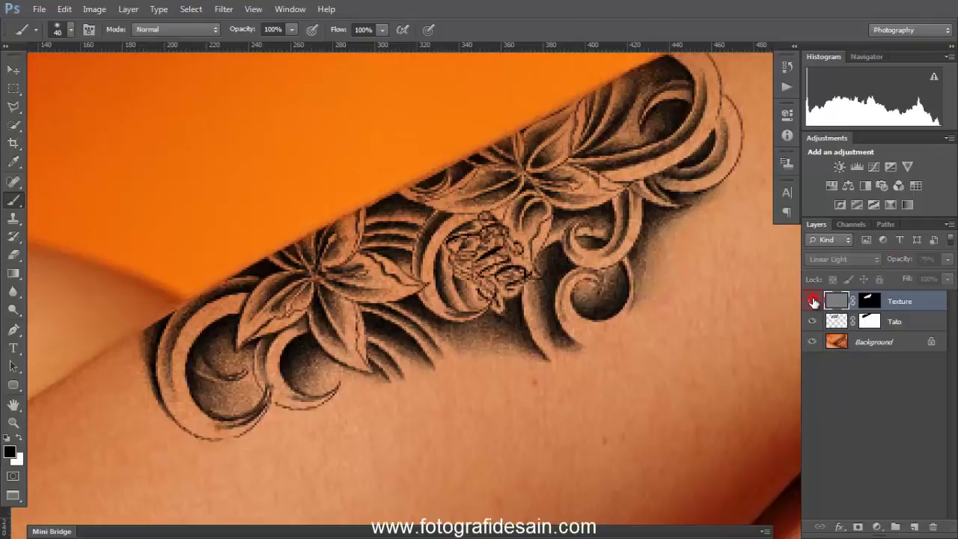
left_click(813, 301)
left_click(813, 301)
left_click(813, 301)
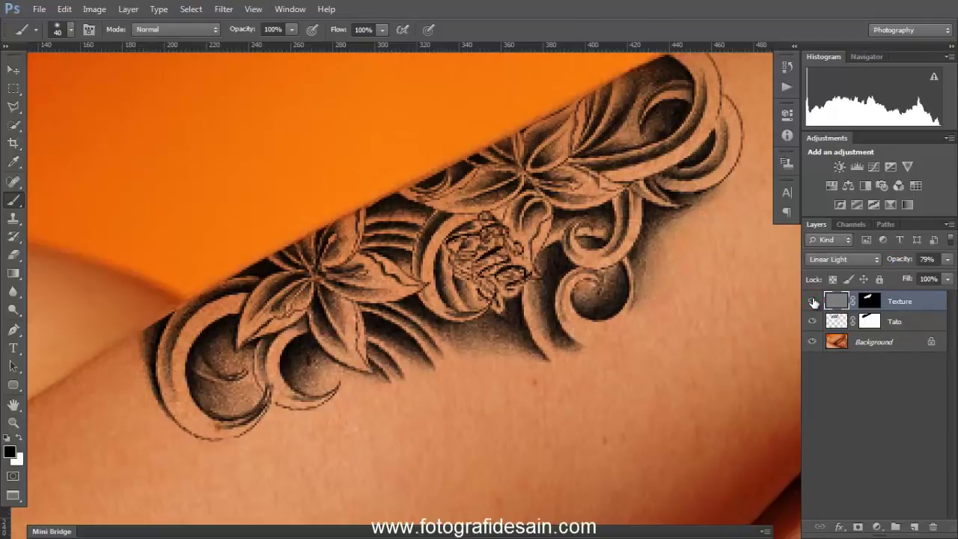
Lower the Tato layer's opacity to 81%, judging it on the whole photo, and deselect the layer.
key("ctrl+minus")
key("ctrl+minus")
key("ctrl+minus")
left_click_drag(474, 380, 430, 363)
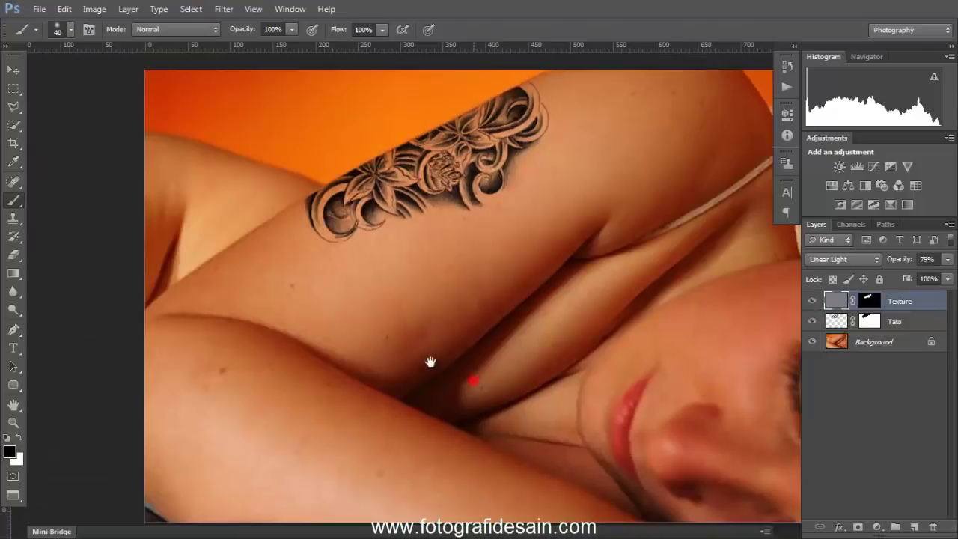
left_click(17, 70)
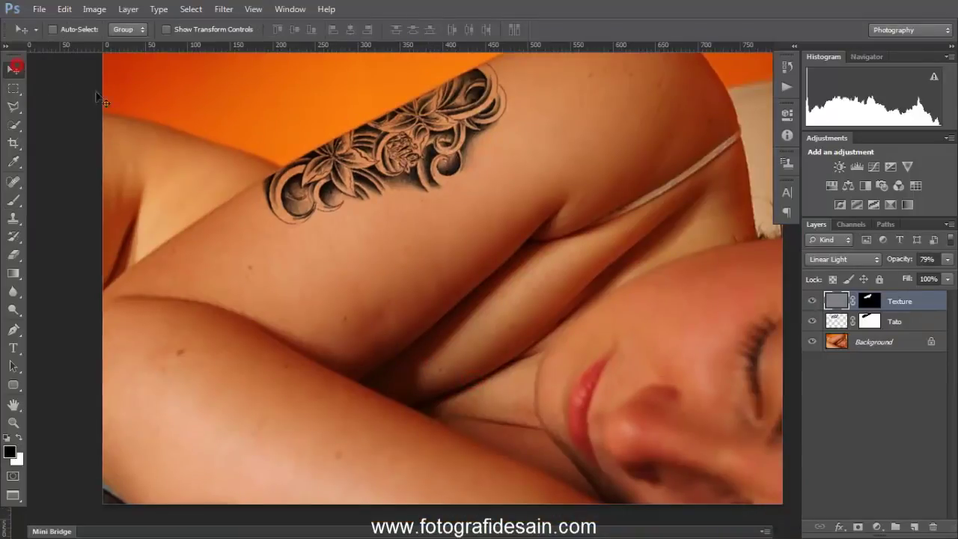
left_click_drag(485, 165, 461, 181)
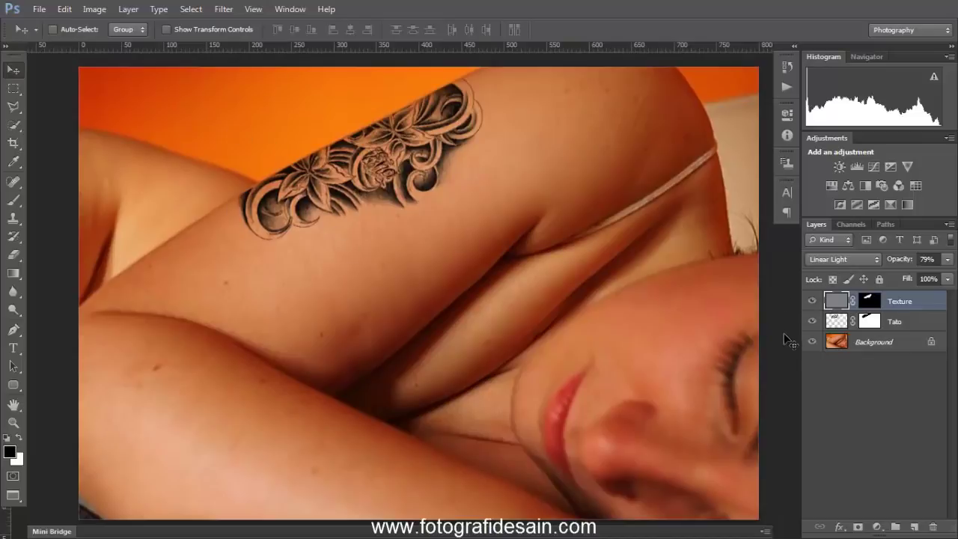
left_click(838, 322)
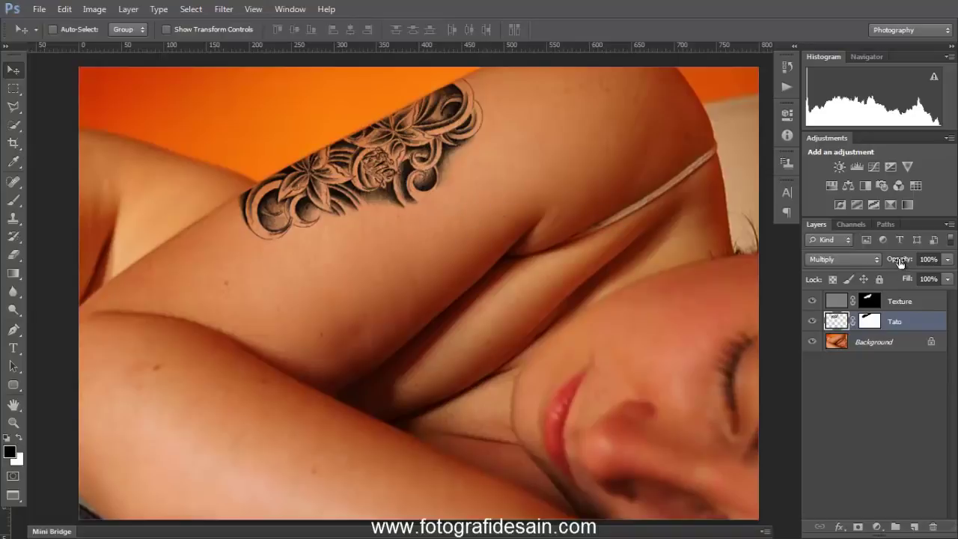
left_click_drag(899, 262, 893, 263)
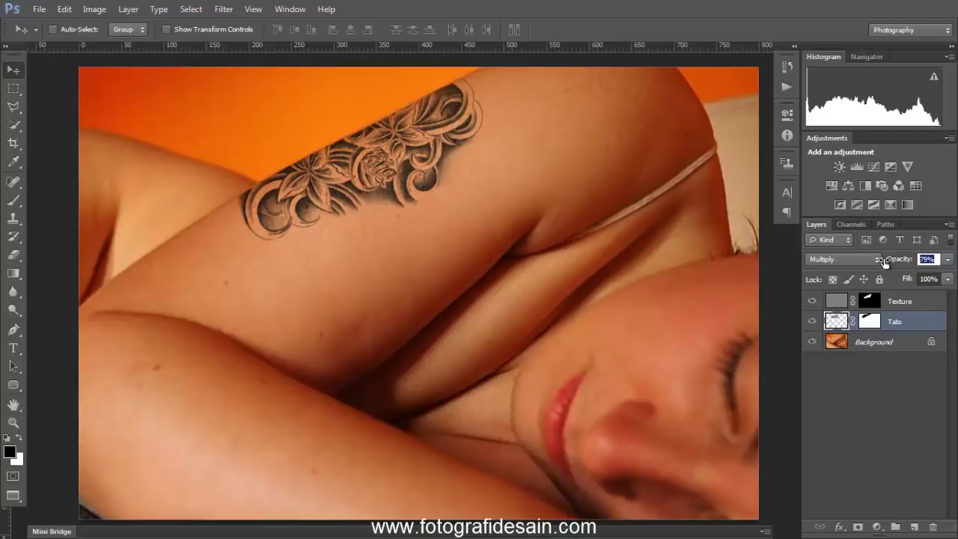
left_click_drag(886, 261, 886, 262)
left_click(12, 72)
left_click(909, 406)
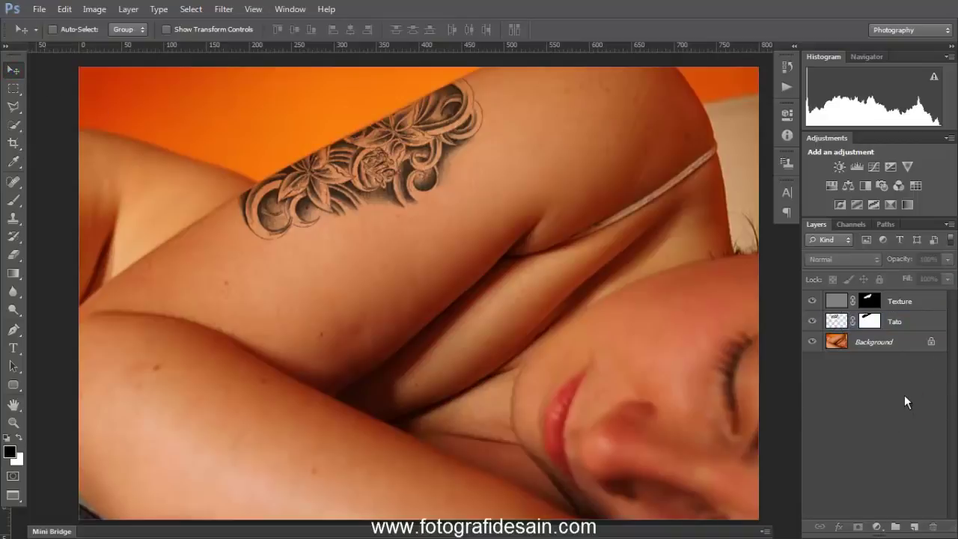
Add a Color Balance adjustment layer above the Tato layer and clip it to that layer.
left_click(836, 322)
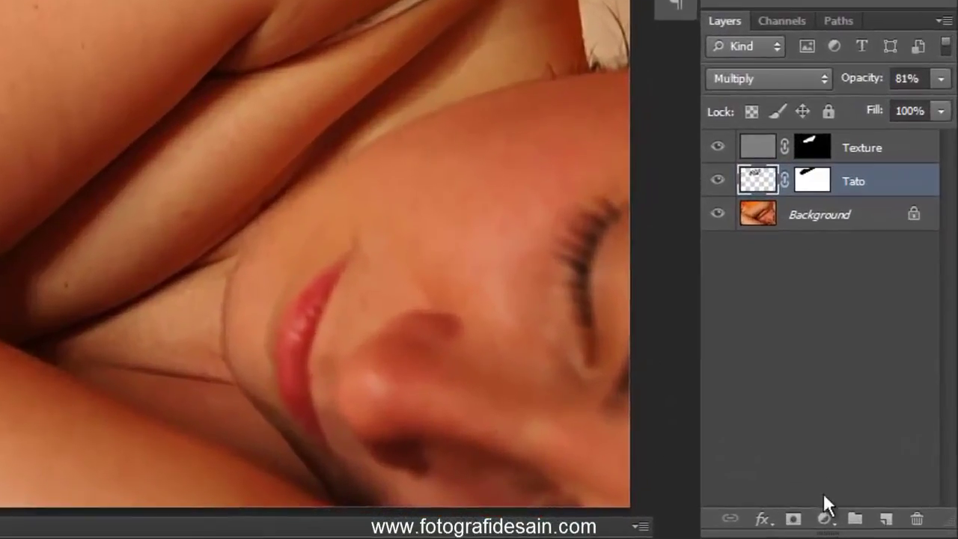
left_click(850, 523)
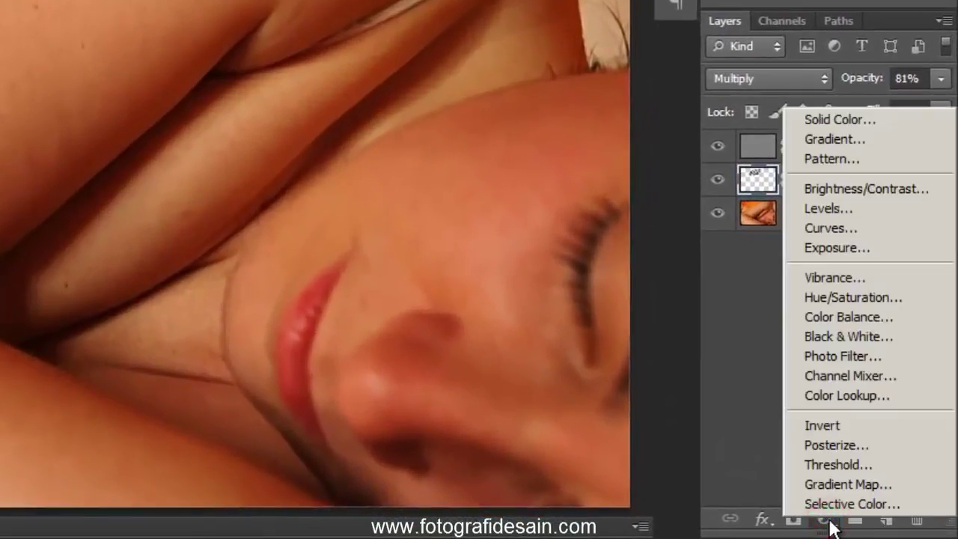
left_click(888, 319)
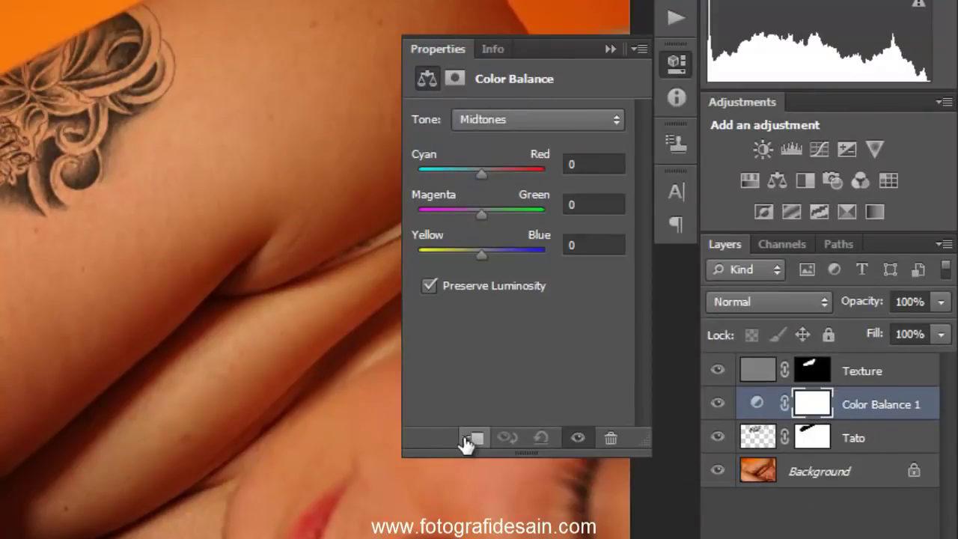
left_click(472, 438)
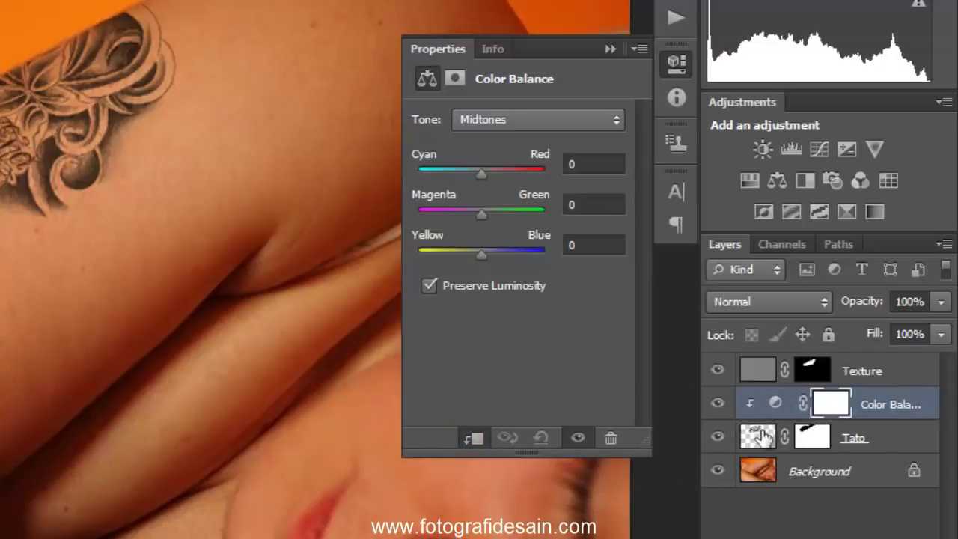
Shift the shadows of the tattoo's Color Balance toward red, trying values between +22 and +27.
left_click(546, 122)
left_click(520, 142)
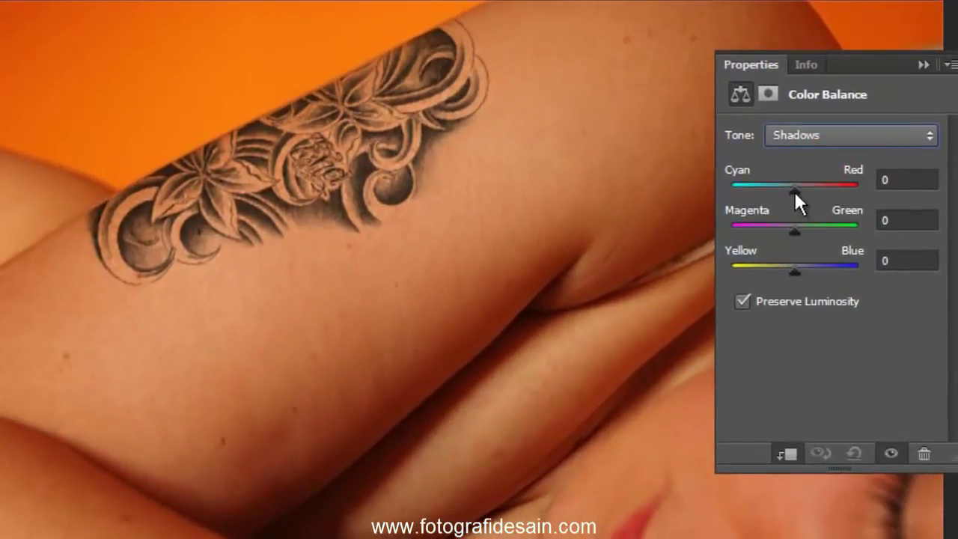
left_click_drag(794, 189, 813, 190)
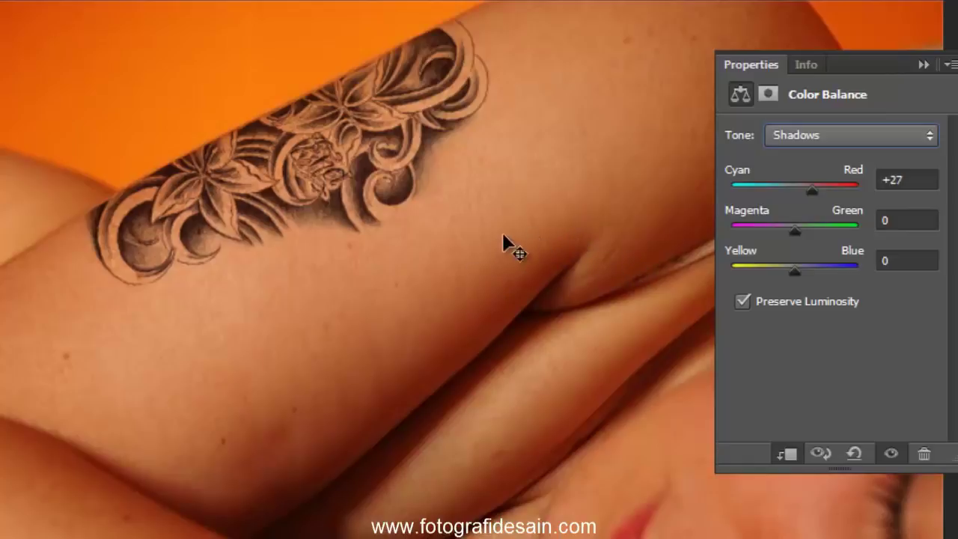
left_click(807, 193)
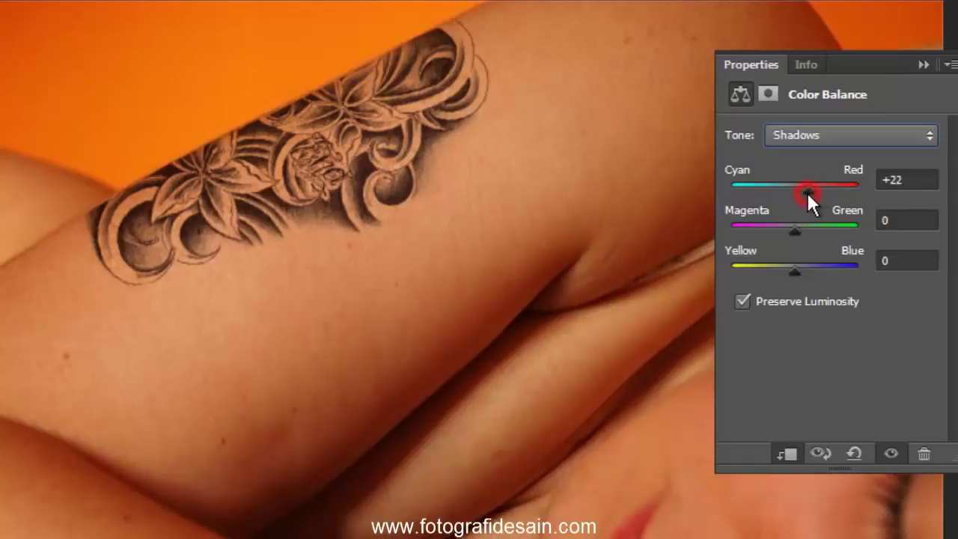
left_click_drag(815, 189, 811, 188)
Set the Color Balance midtones to +11 on the Cyan–Red scale and close the adjustment's settings.
left_click(814, 129)
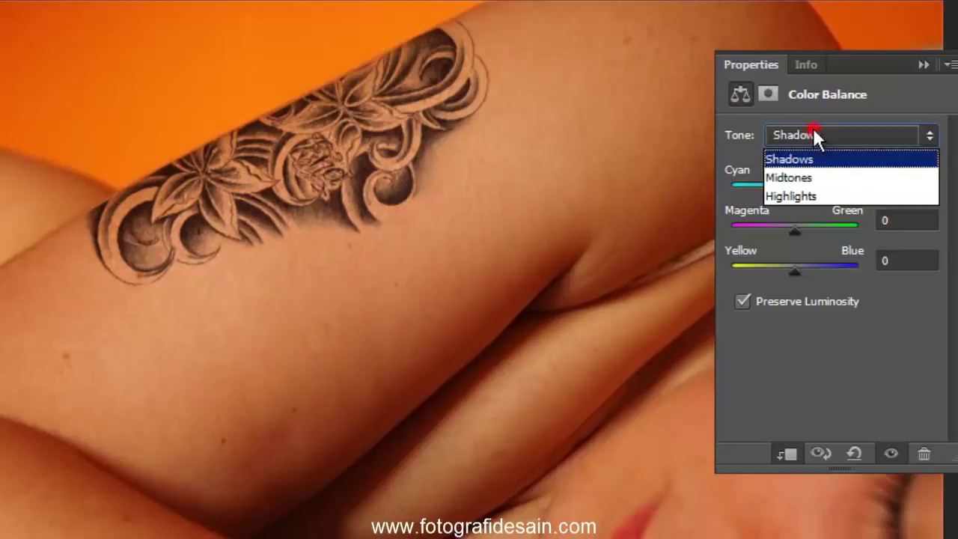
left_click(809, 170)
left_click_drag(793, 189, 803, 191)
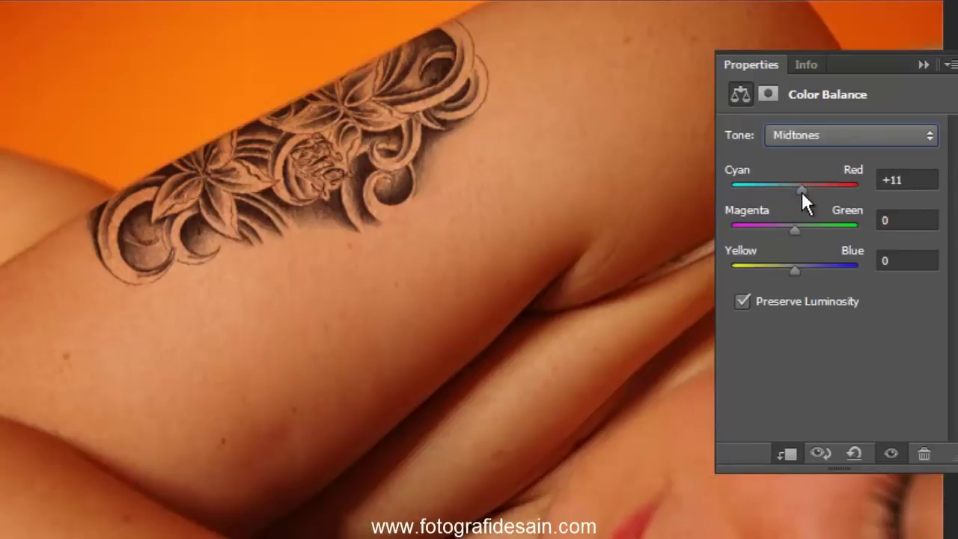
left_click(956, 86)
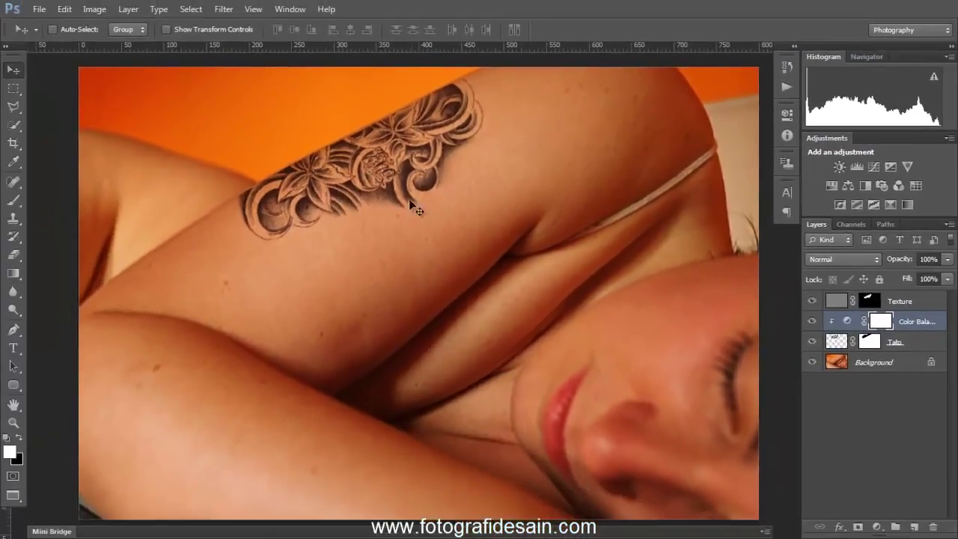
Compare the tattoo's colour with the Color Balance layer hidden and shown.
left_click(813, 322)
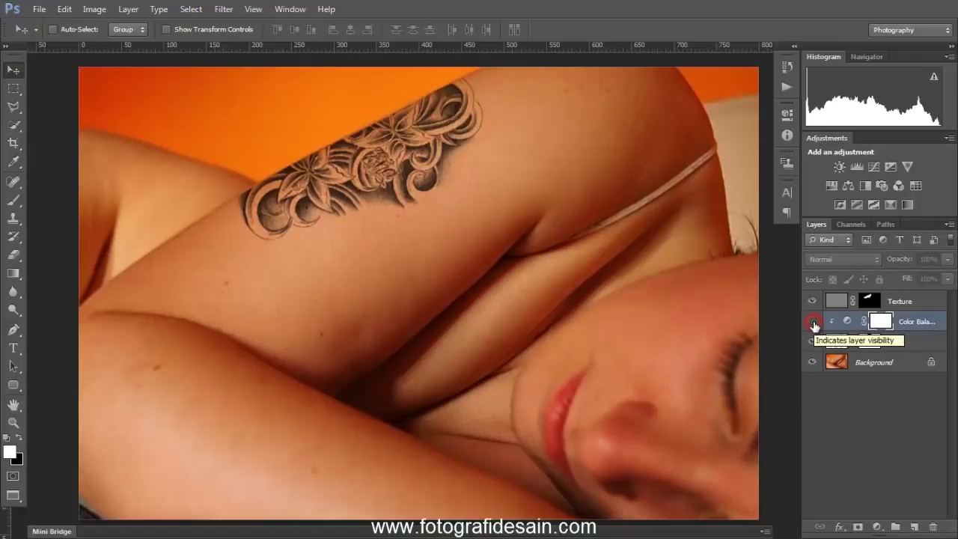
left_click(813, 322)
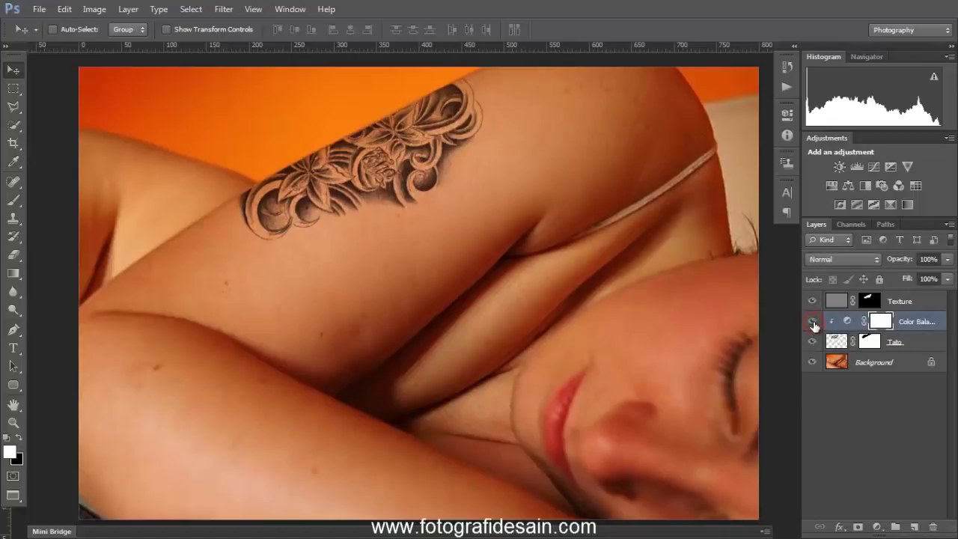
left_click(813, 322)
left_click(813, 322)
left_click(813, 322)
left_click(814, 322)
left_click(813, 322)
Set the Tato layer's opacity to 82%, deselect the layer, and compare the finished tattoo with the Background layer shown alone.
left_click(836, 341)
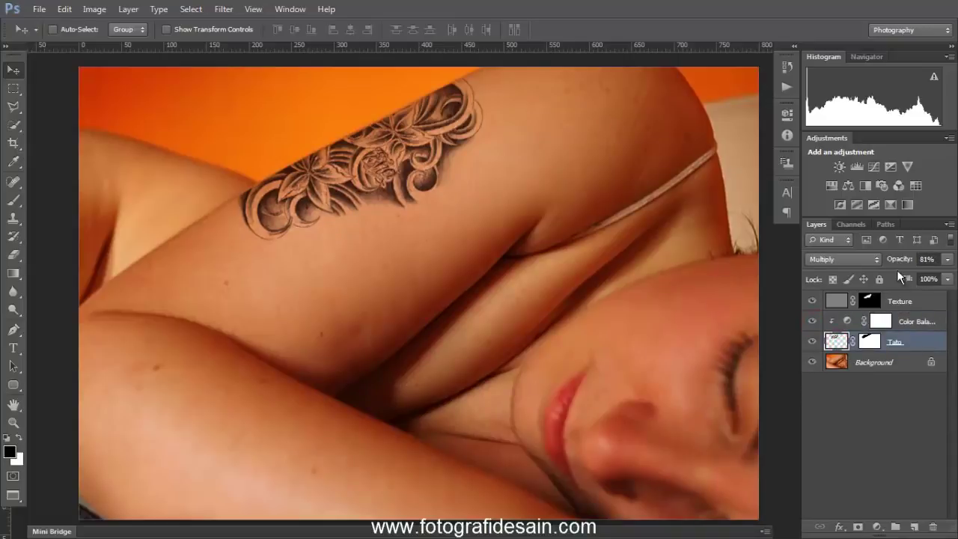
left_click_drag(897, 262, 896, 262)
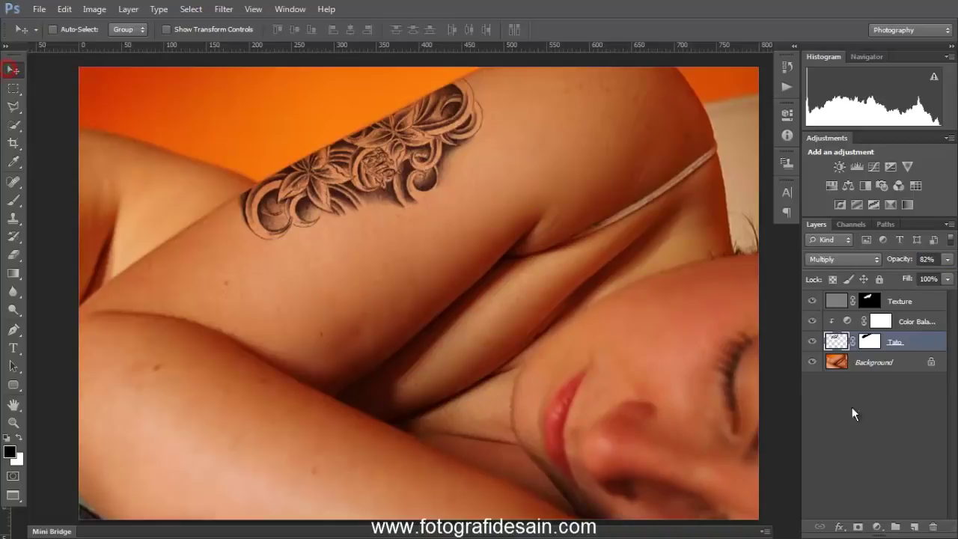
left_click(901, 439)
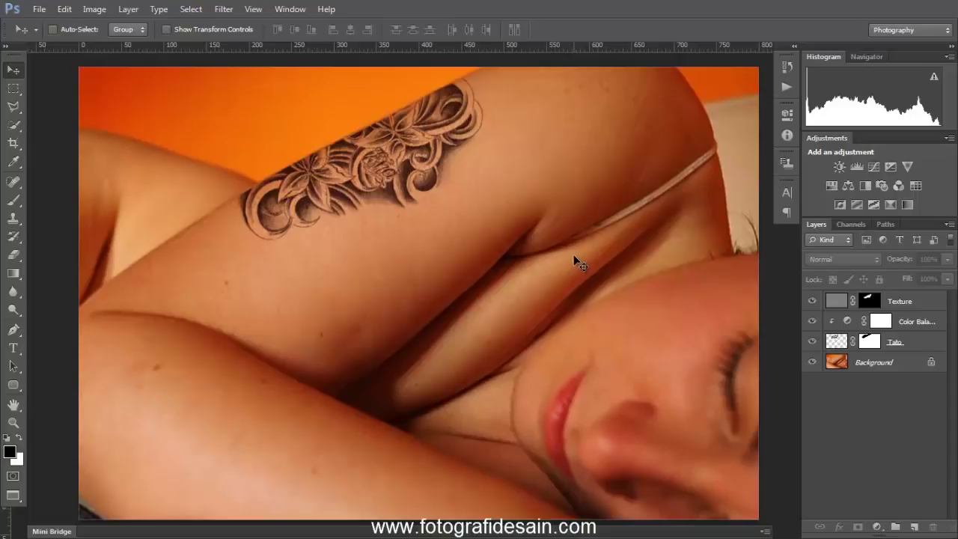
left_click(812, 363, "alt")
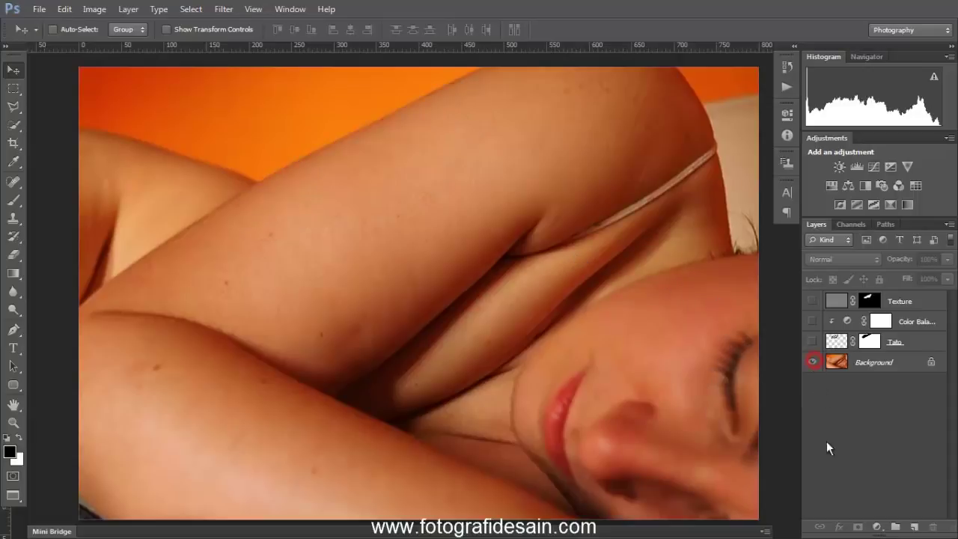
left_click(812, 363, "alt")
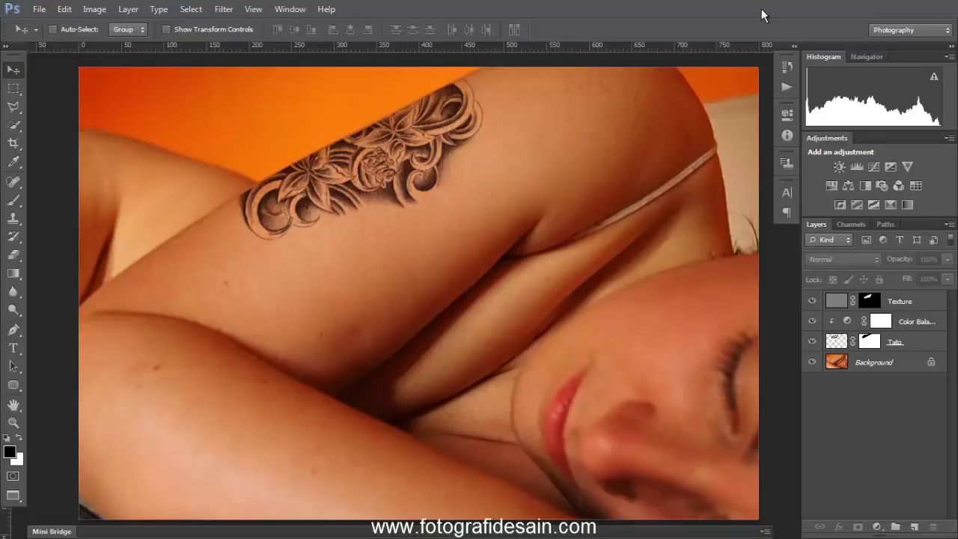
Bring up the Untitled-2 photo of the bare back and centre it in view.
left_click(283, 12)
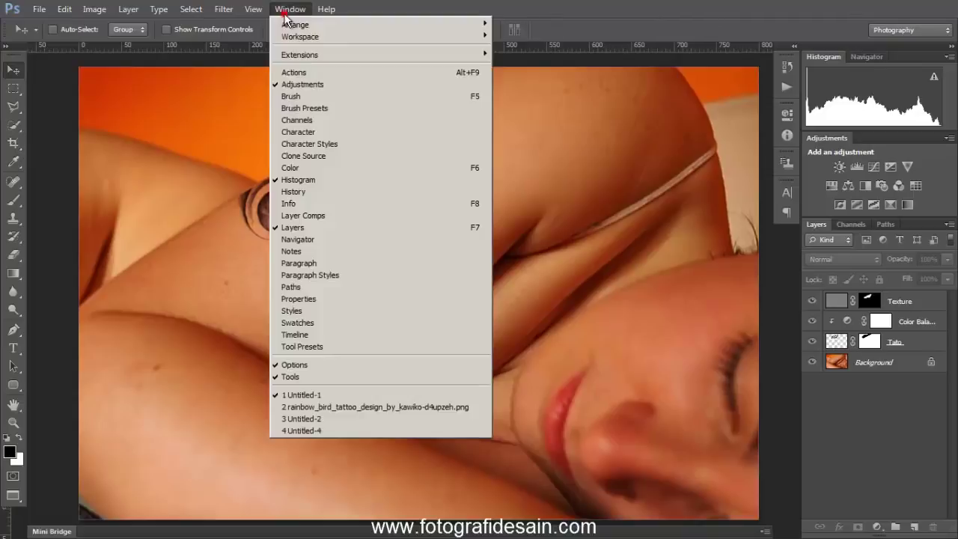
left_click(362, 420)
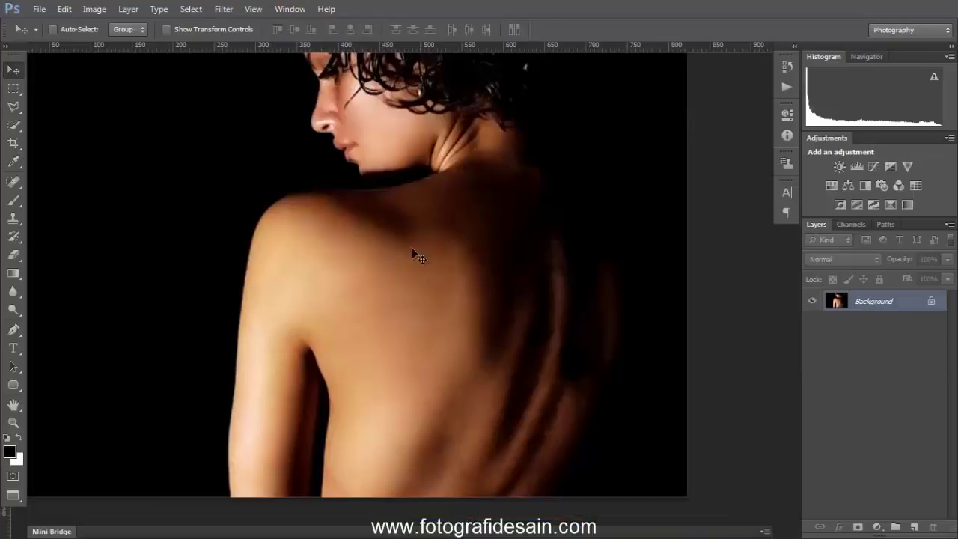
mouse_move(399, 226)
left_mouse_down()
mouse_move(482, 272)
mouse_move(465, 243)
mouse_move(452, 257)
mouse_move(413, 255)
left_mouse_up()
Copy the entire rainbow_bird_tattoo_design_by_kawiko-d4upzeh.png image and paste it into Untitled-2.
left_click(289, 9)
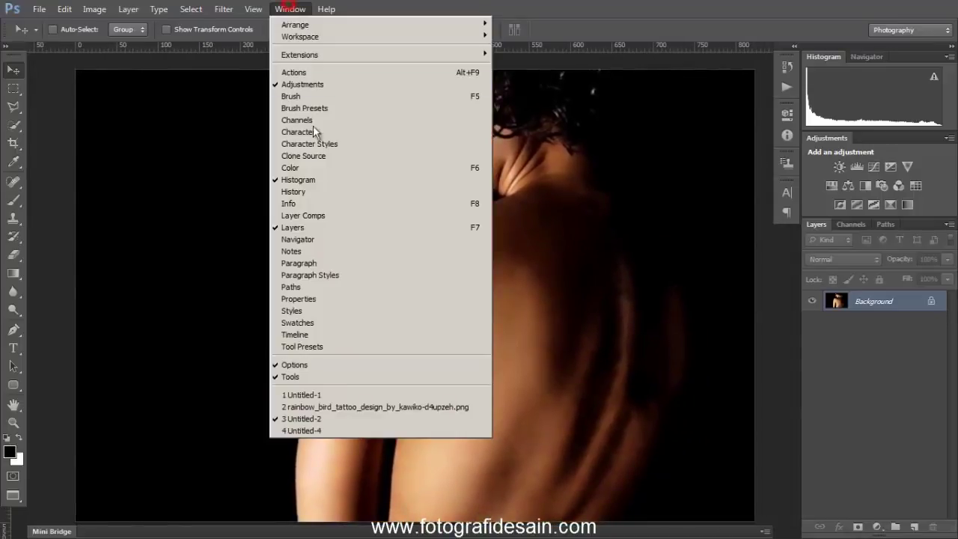
left_click(397, 407)
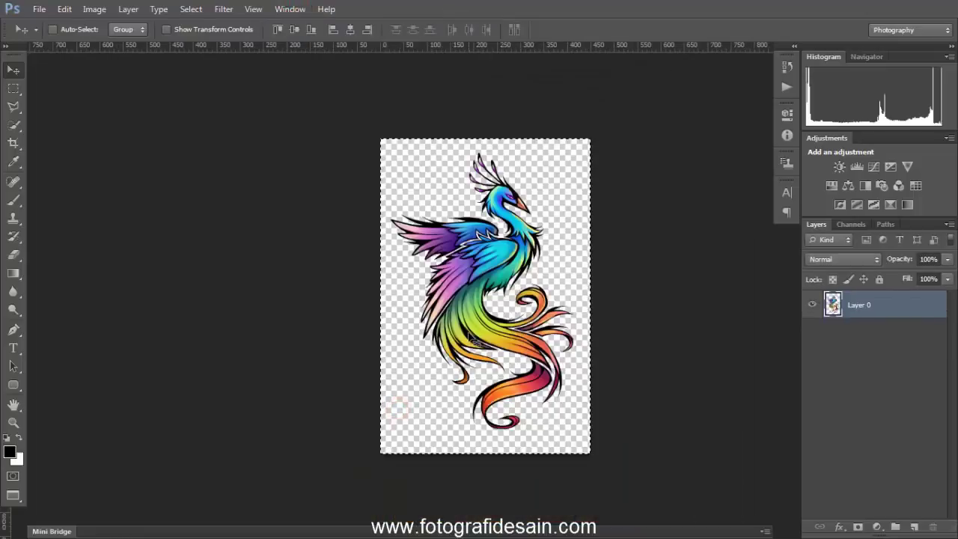
key("ctrl+d")
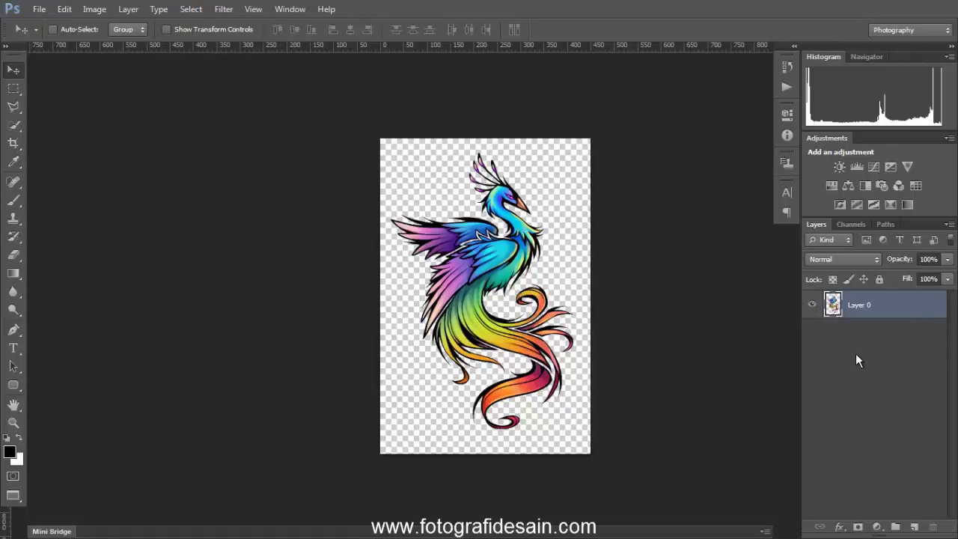
key("ctrl+a")
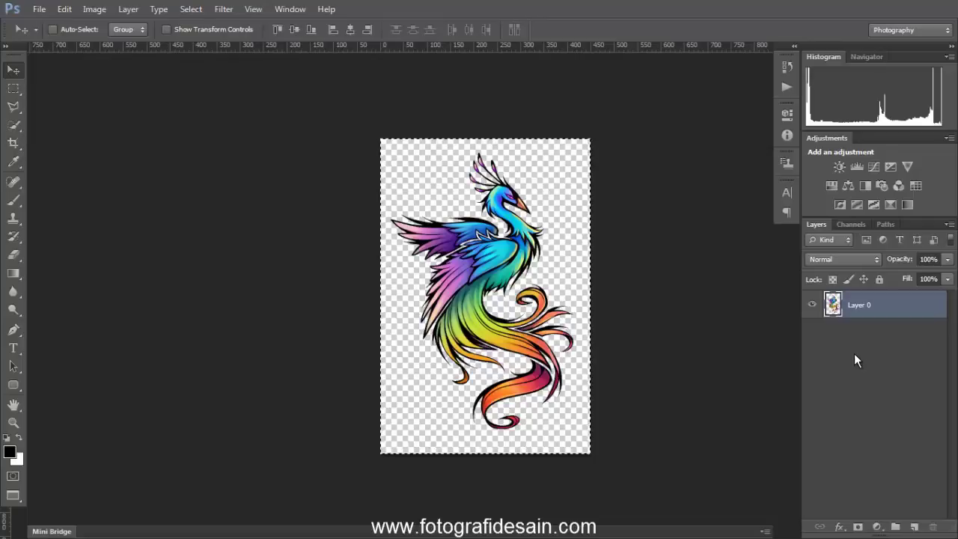
left_click(289, 9)
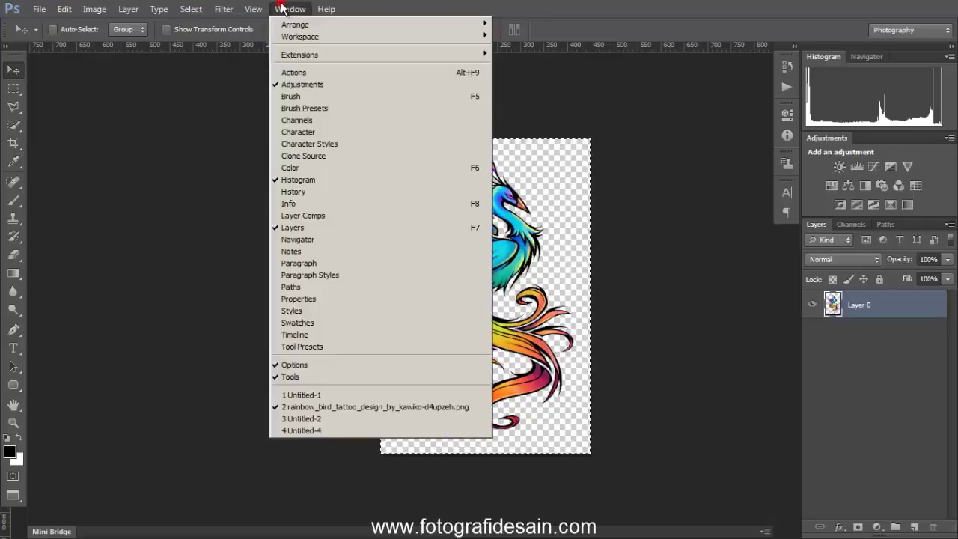
left_click(381, 419)
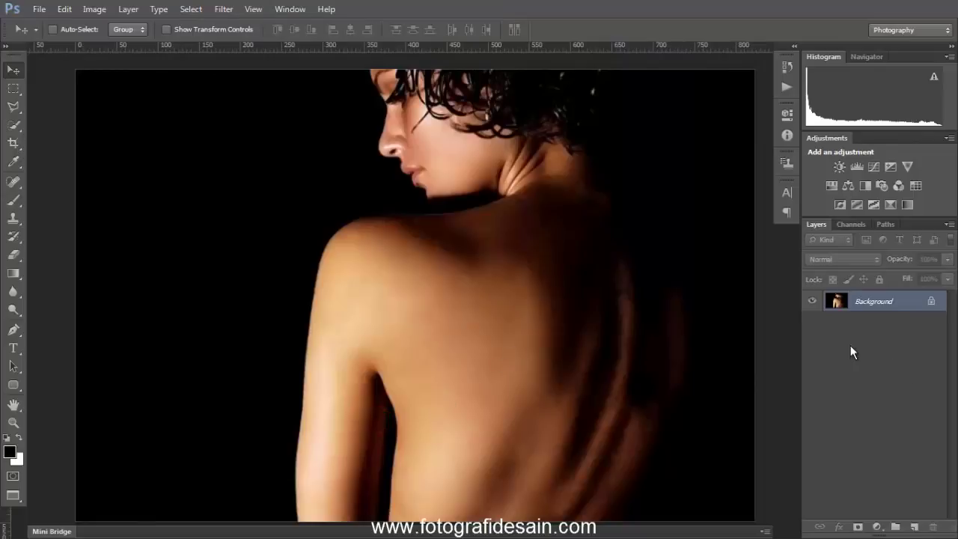
key("ctrl+v")
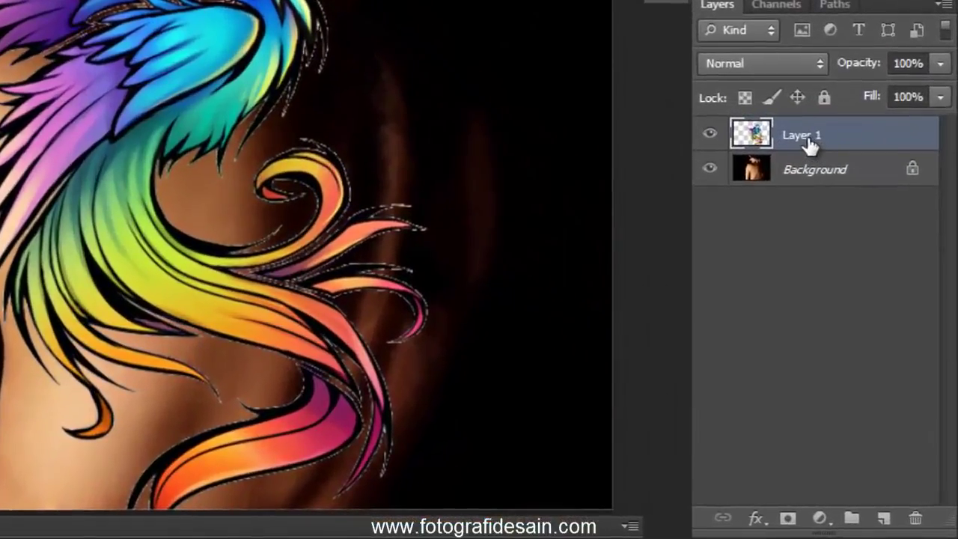
Rename the pasted bird layer as Tato.
double_click(868, 301)
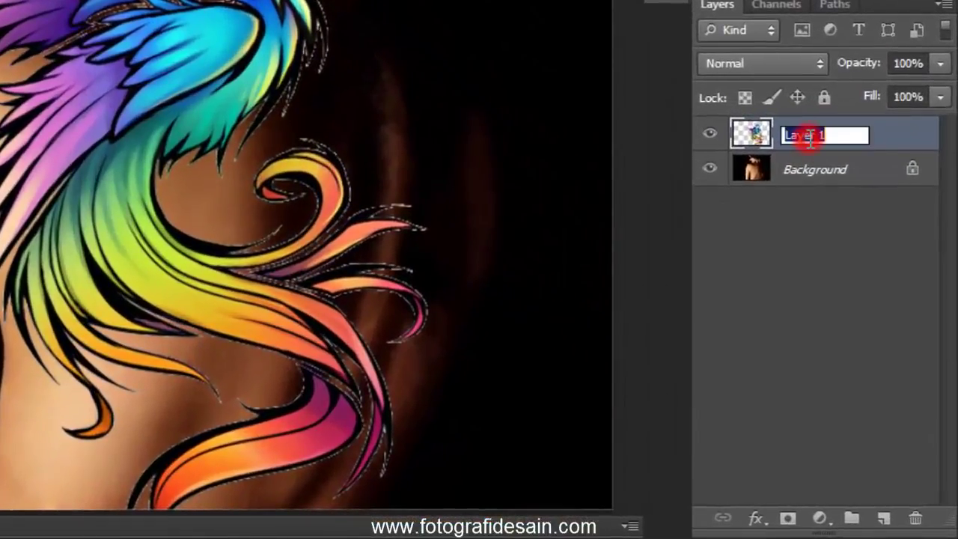
type("Tato")
key("Return")
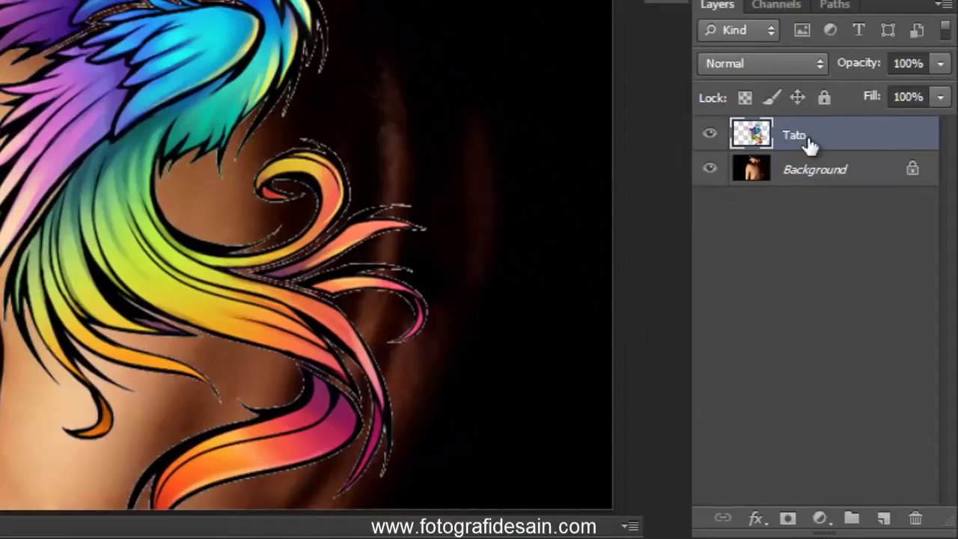
Load the bird's outline on the Tato layer as a selection and contract it by 1 pixel.
left_click(756, 137, "ctrl")
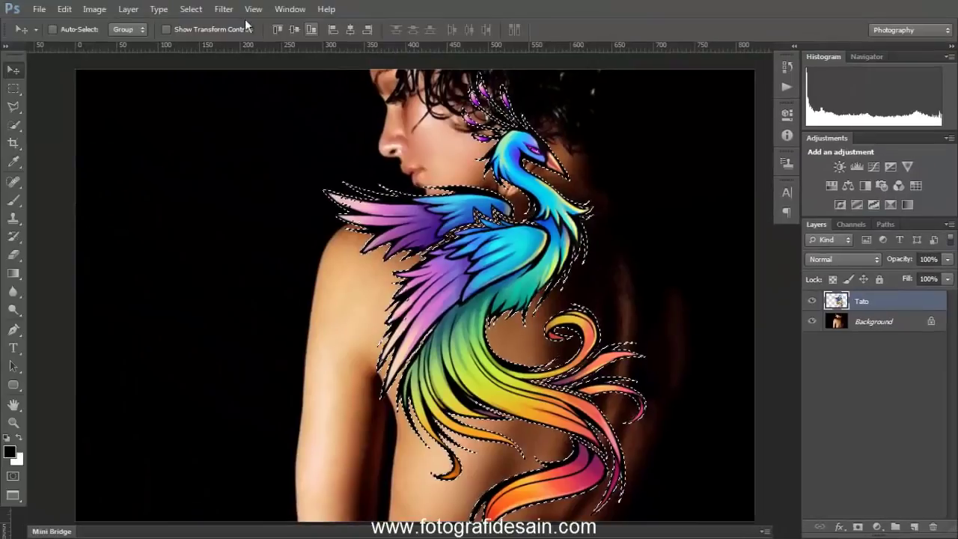
left_click(189, 10)
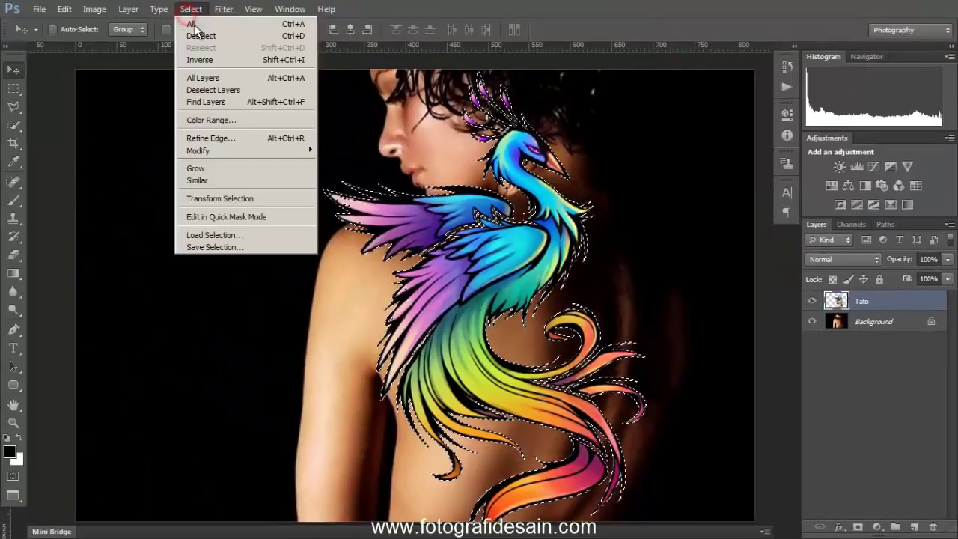
mouse_move(267, 152)
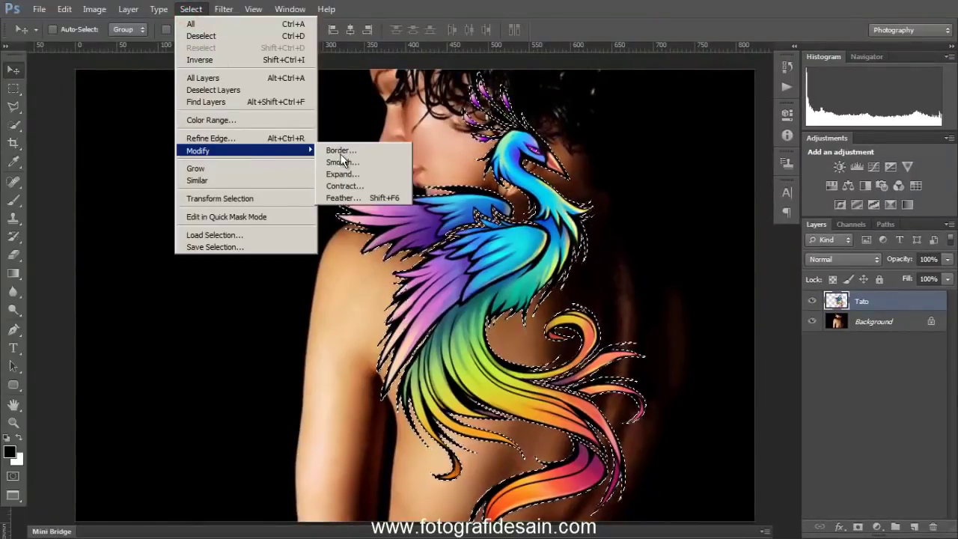
left_click(375, 187)
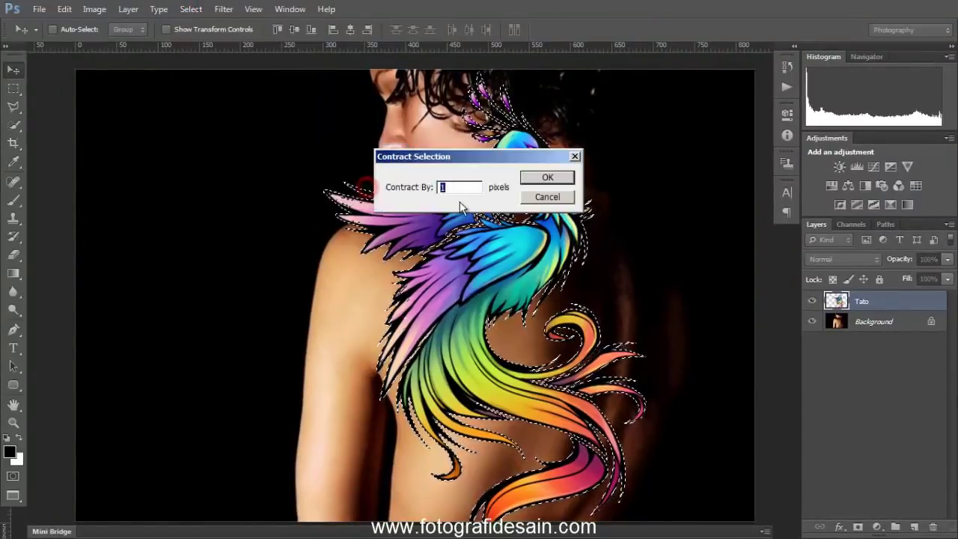
left_click(547, 178)
Invert the selection, delete the bird's outer edge fringe from the Tato layer, and deselect.
left_click(191, 9)
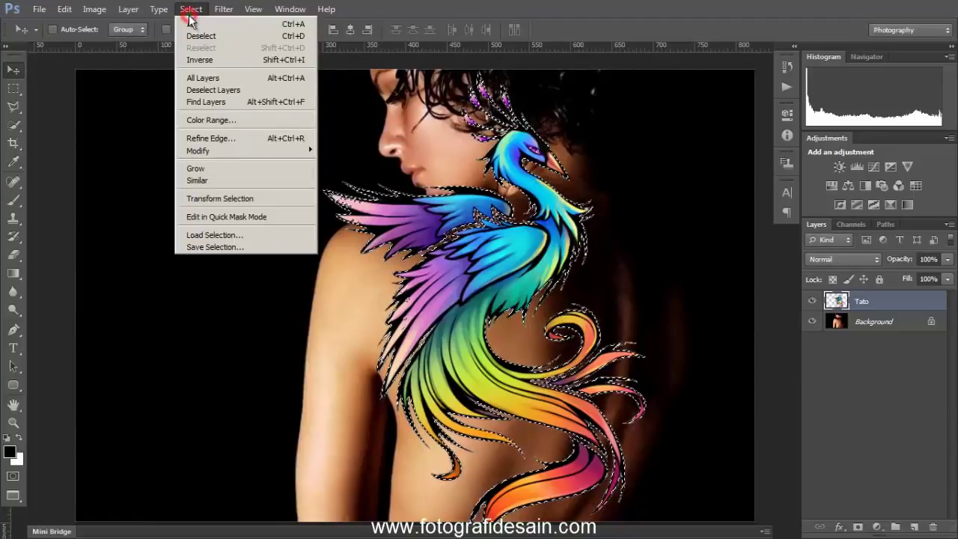
left_click(220, 58)
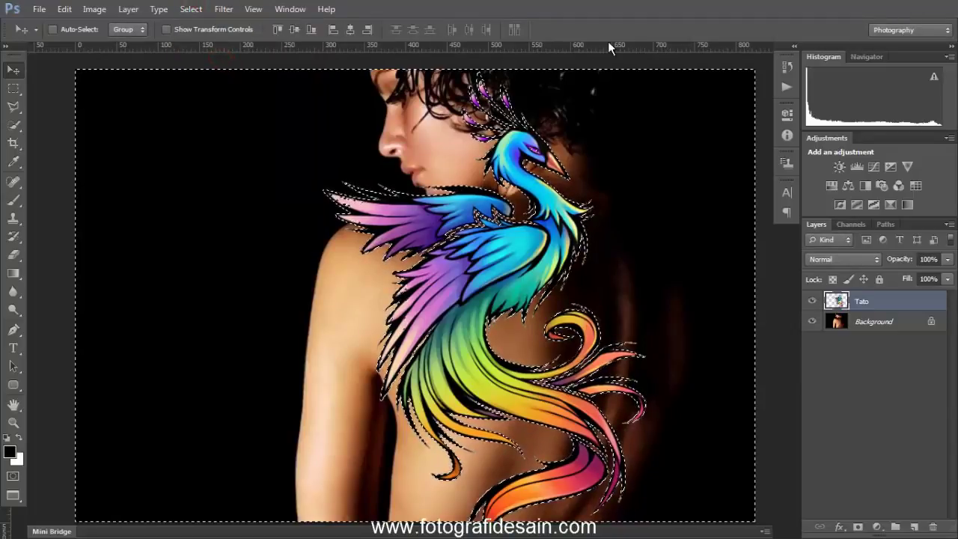
key("Delete")
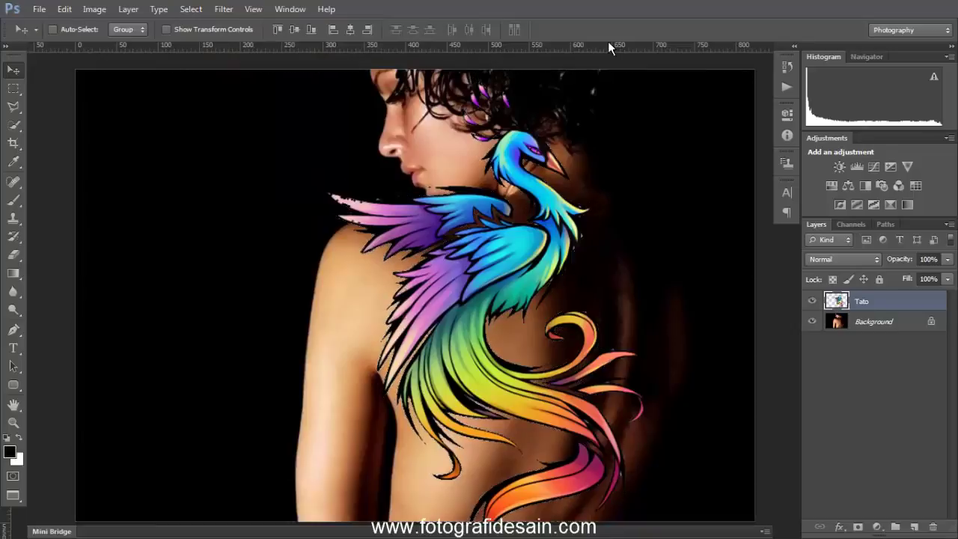
key("ctrl+d")
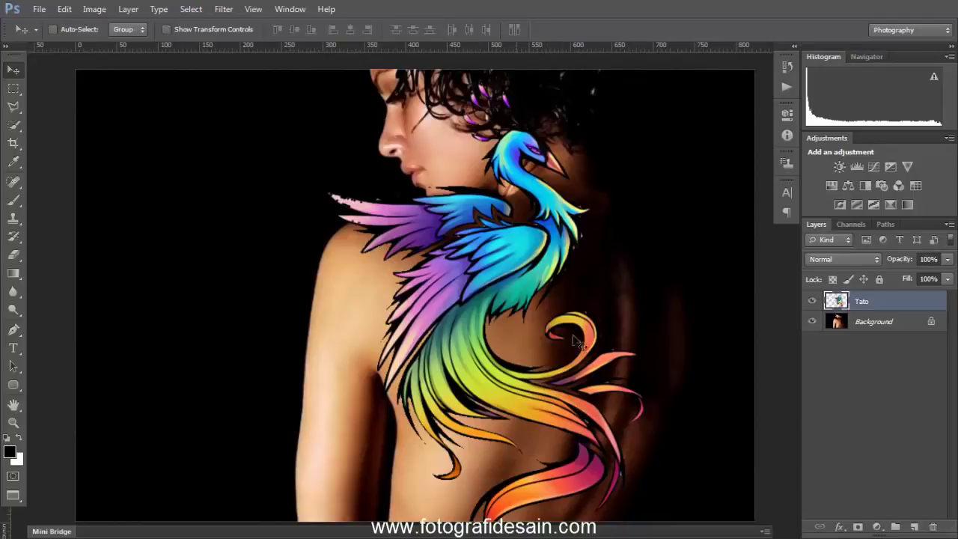
key("ctrl+t")
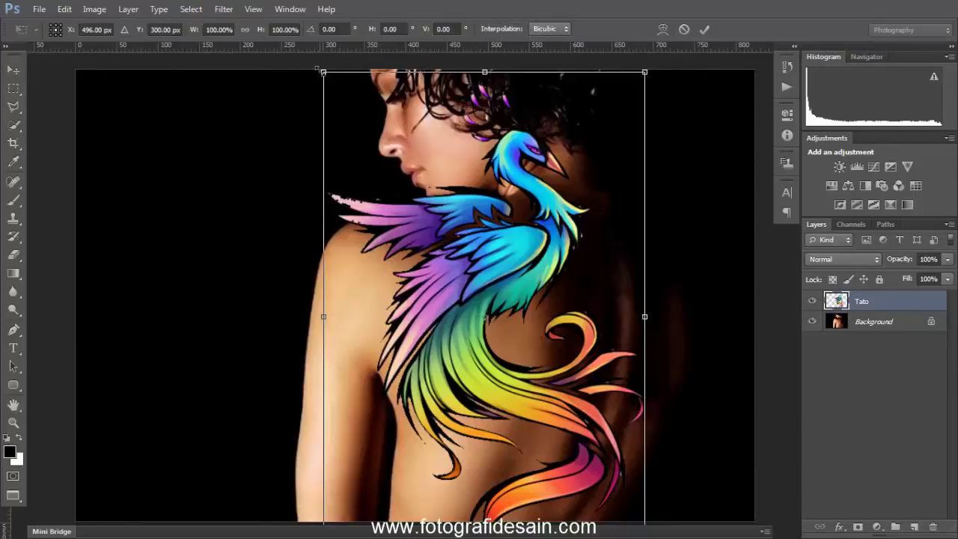
left_click_drag(321, 71, 437, 381)
left_click_drag(514, 444, 465, 251)
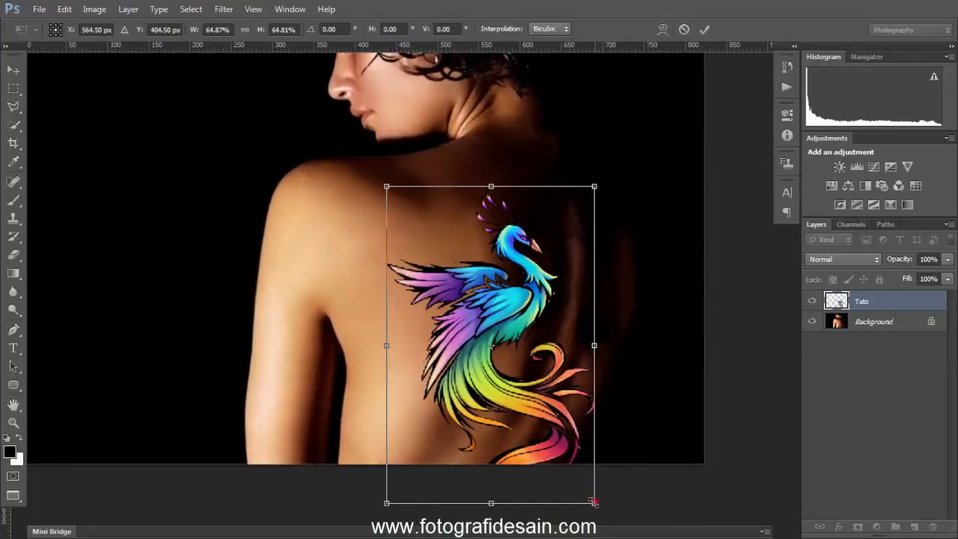
left_click_drag(594, 502, 530, 376)
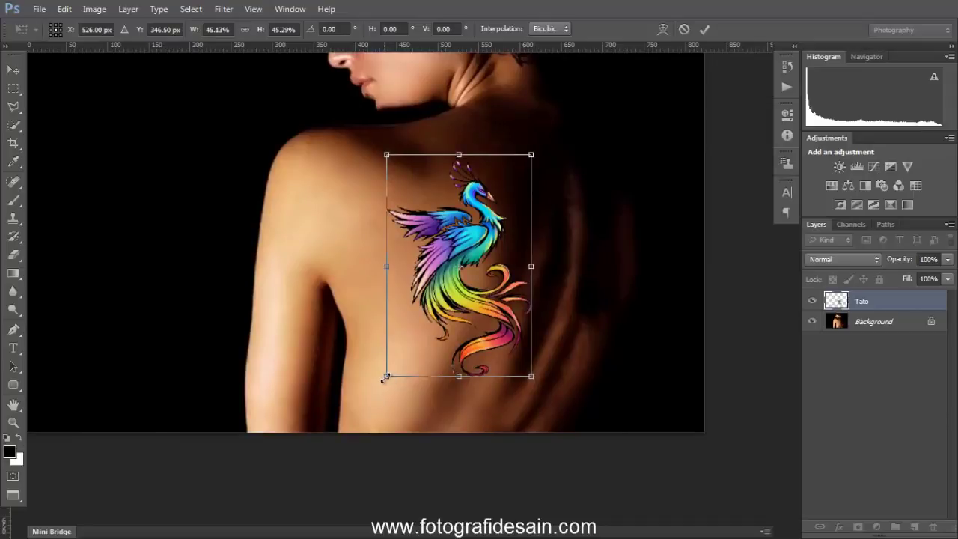
left_click_drag(385, 378, 405, 362)
left_click_drag(462, 298, 464, 253)
key("Escape")
Scale the Tato bird to about 37.7% of its size and place it on the upper back beside the shoulder blade.
key("ctrl+t")
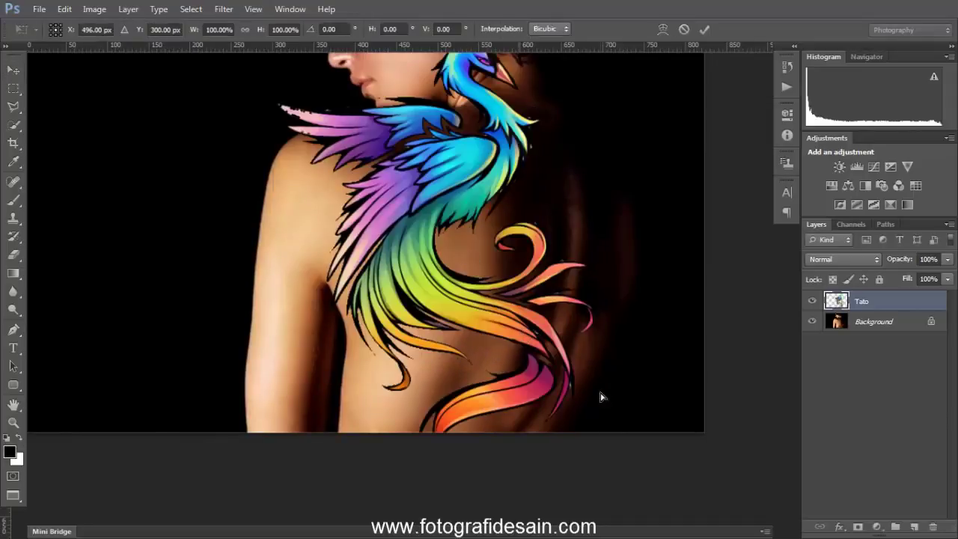
left_click_drag(596, 468, 398, 144)
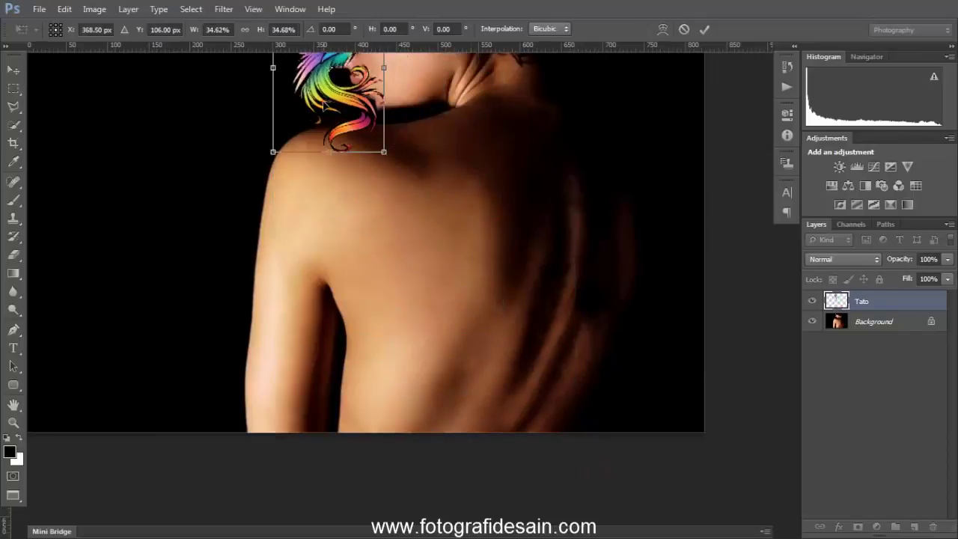
left_click_drag(324, 103, 457, 240)
left_click_drag(408, 289, 397, 305)
mouse_move(437, 230)
left_mouse_down()
mouse_move(445, 228)
mouse_move(441, 234)
left_mouse_up()
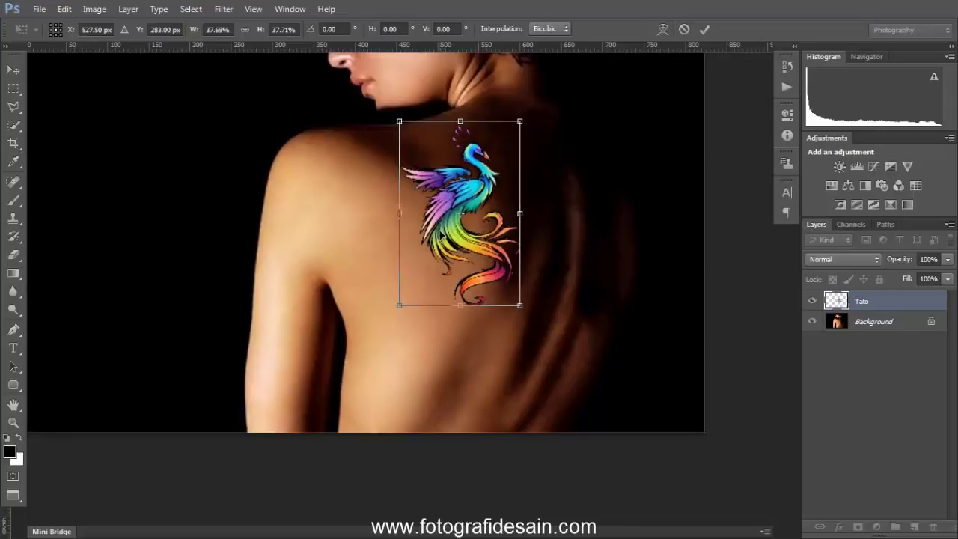
key("Return")
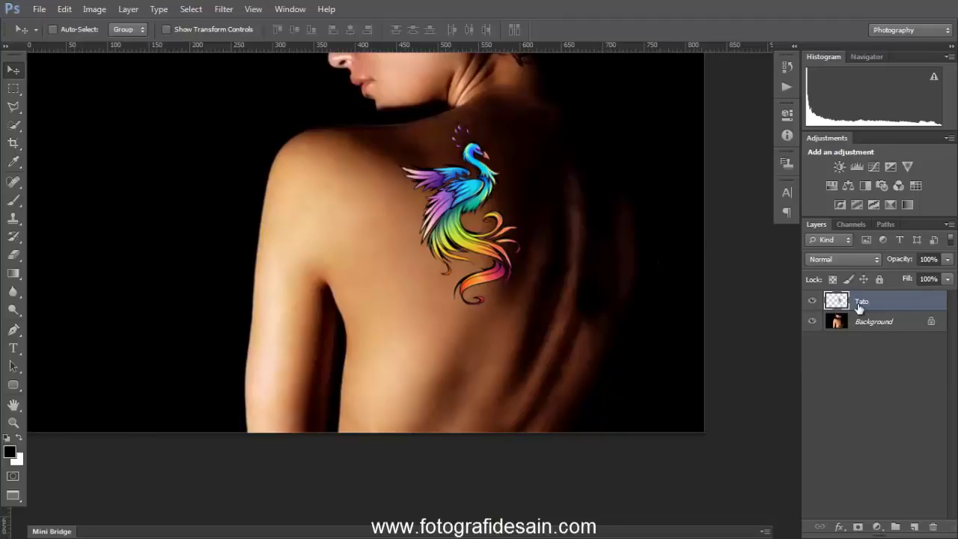
Set the Tato layer's blend mode to Multiply.
left_click(876, 261)
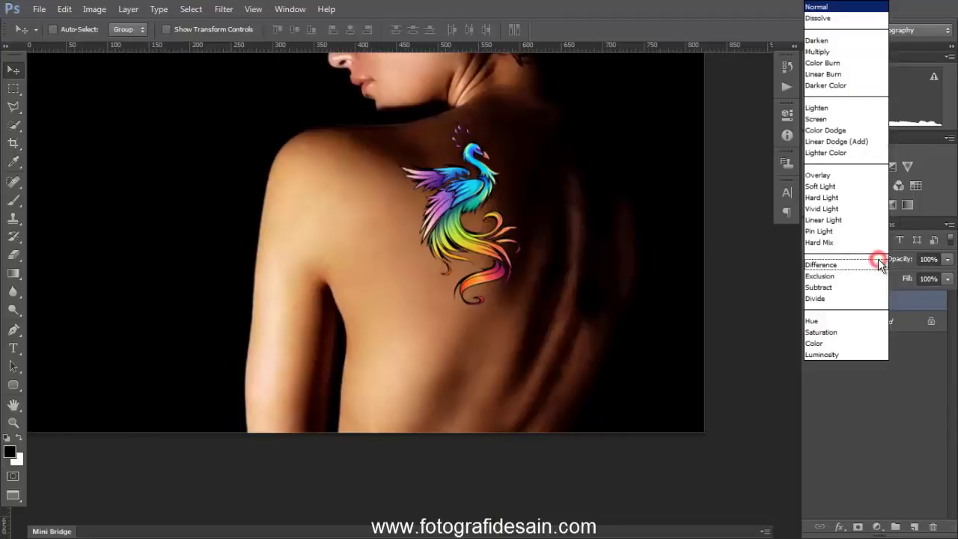
left_click(824, 52)
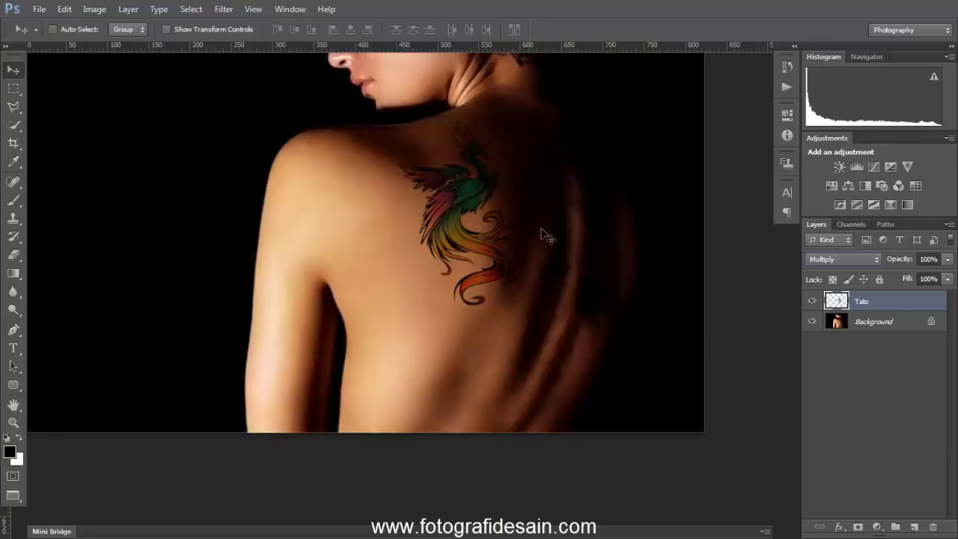
mouse_move(428, 219)
left_mouse_down()
mouse_move(497, 285)
mouse_move(488, 260)
left_mouse_up()
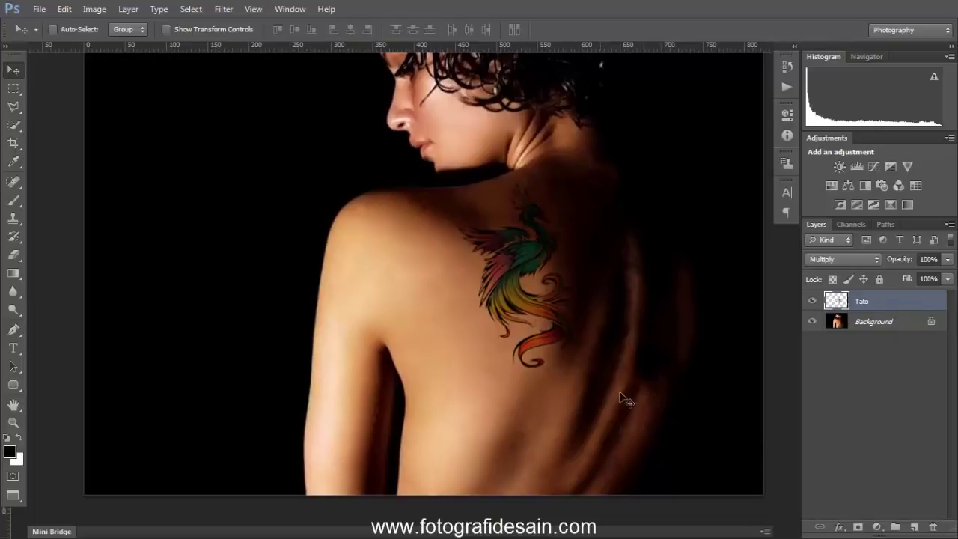
Add a Hue/Saturation adjustment clipped to the Tato layer, raising the saturation strongly and the lightness slightly.
left_click(881, 528)
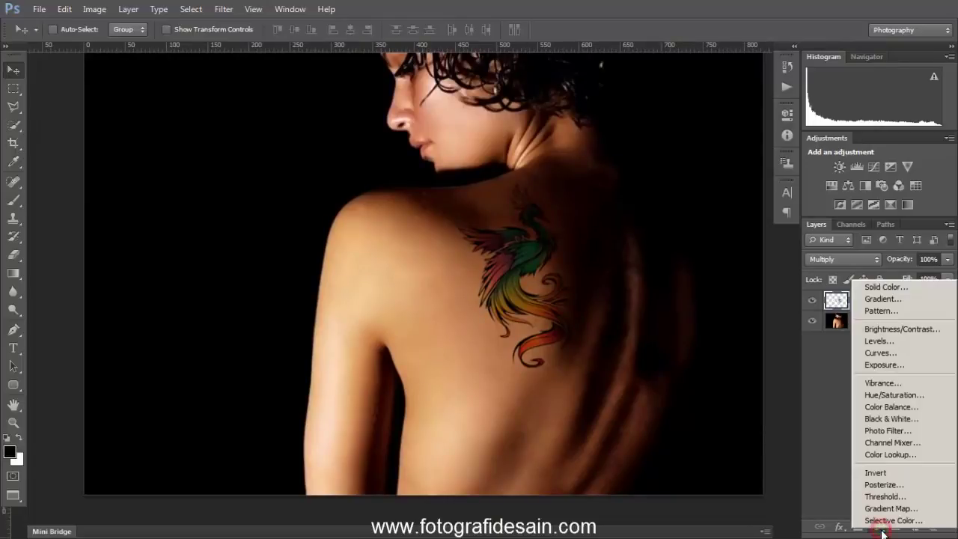
left_click(922, 394)
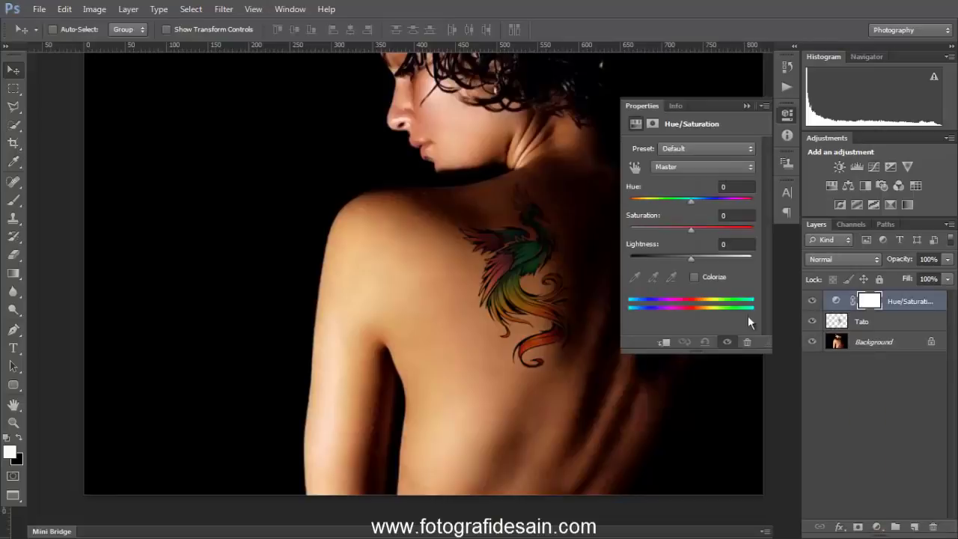
left_click(663, 343)
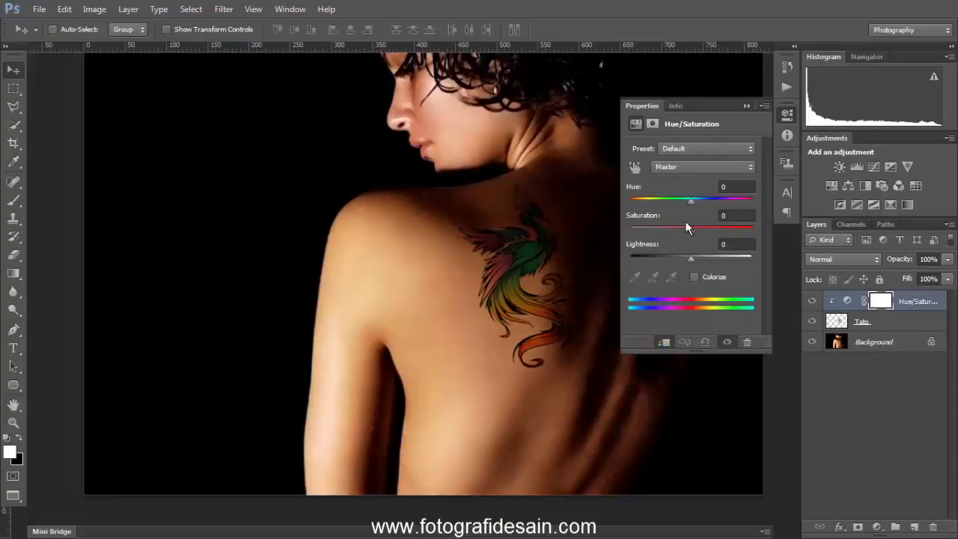
left_click_drag(688, 227, 727, 229)
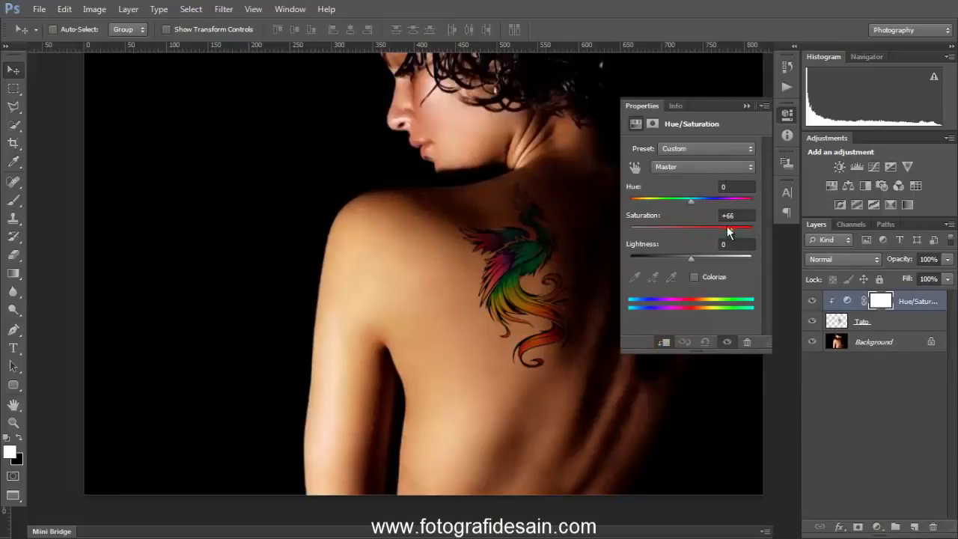
mouse_move(692, 259)
left_mouse_down()
mouse_move(705, 260)
mouse_move(669, 261)
mouse_move(710, 256)
mouse_move(697, 259)
left_mouse_up()
left_click_drag(723, 235, 704, 259)
left_click(787, 116)
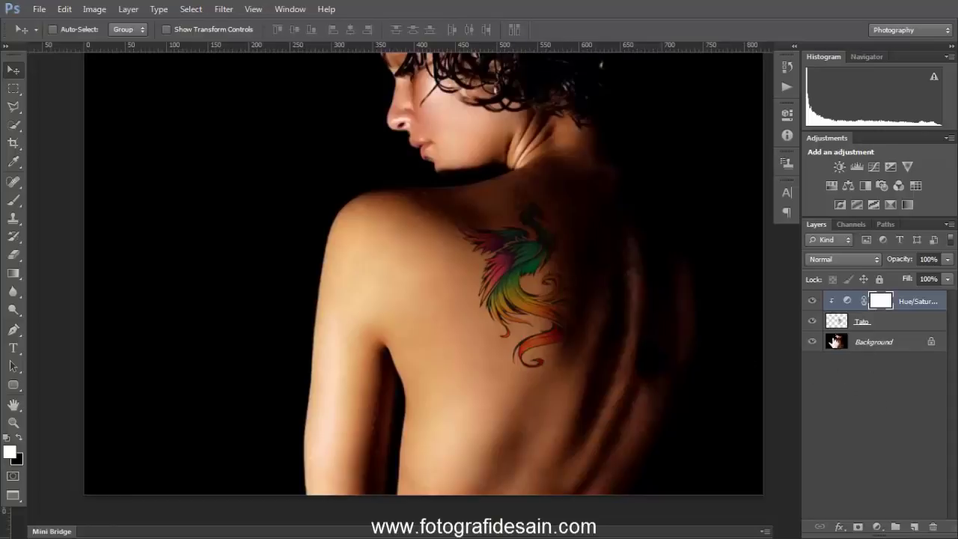
Hide the Tato and Hue/Saturation layers and copy the entire Background image.
left_click(836, 343)
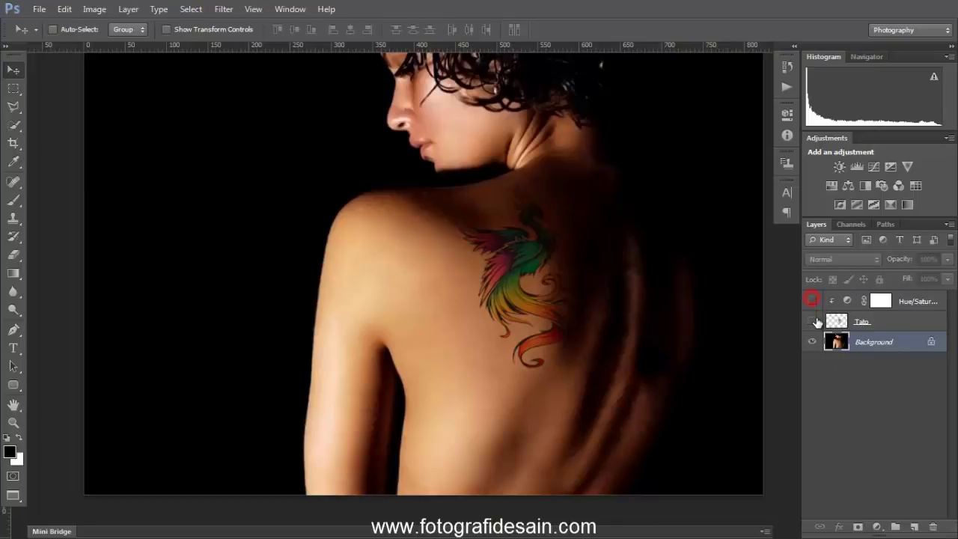
left_click(813, 321)
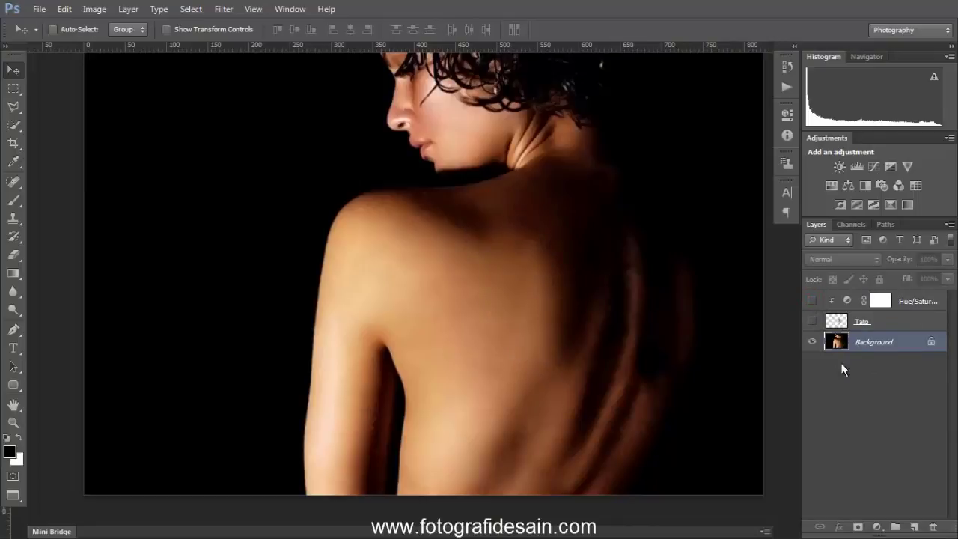
key("ctrl+a")
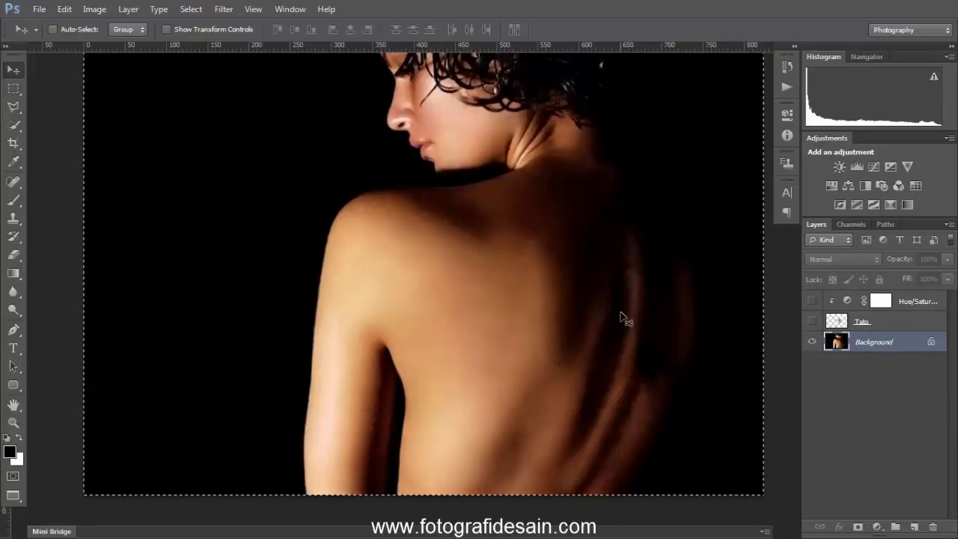
key("ctrl+d")
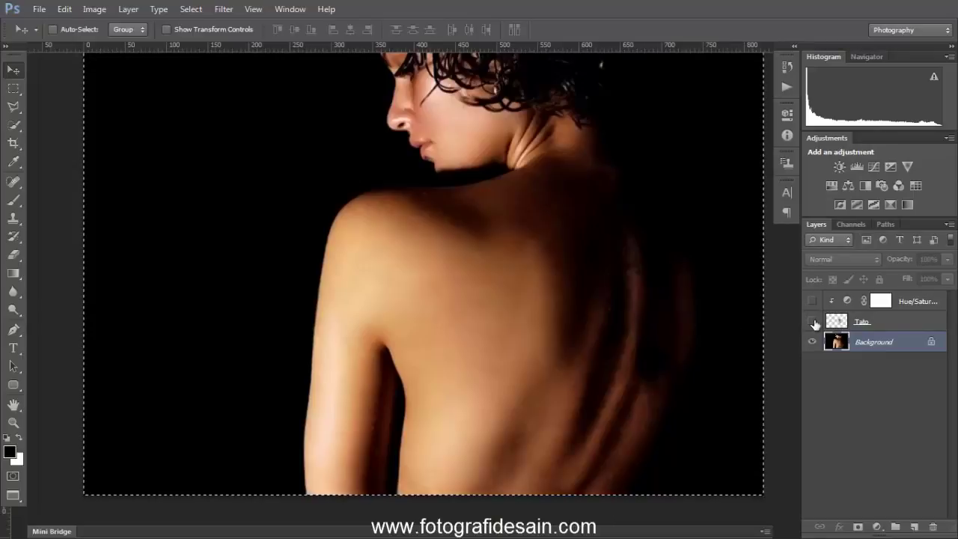
Show the Tato and Hue/Saturation layers again and paste the copied background as a new layer on top.
left_click(812, 321)
left_click(812, 301)
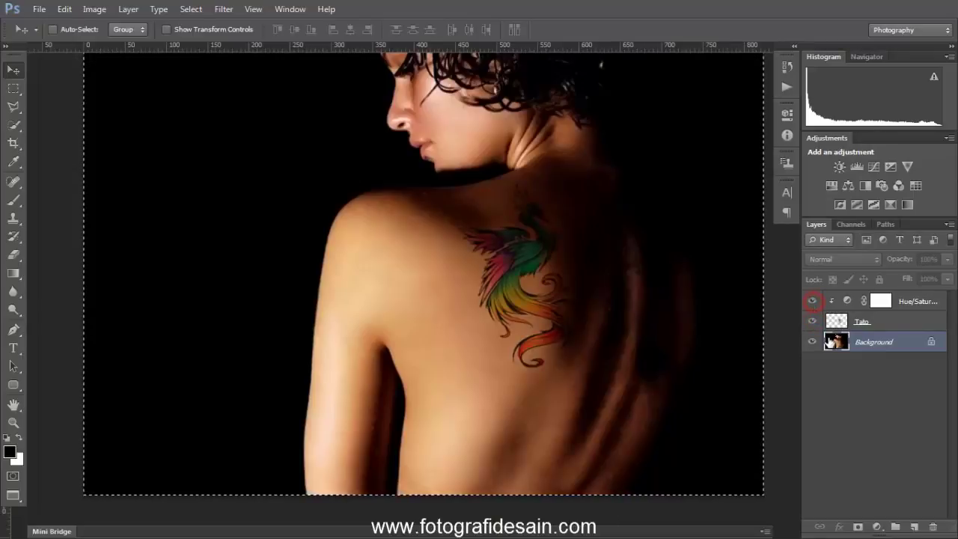
left_click(910, 301)
key("ctrl+minus")
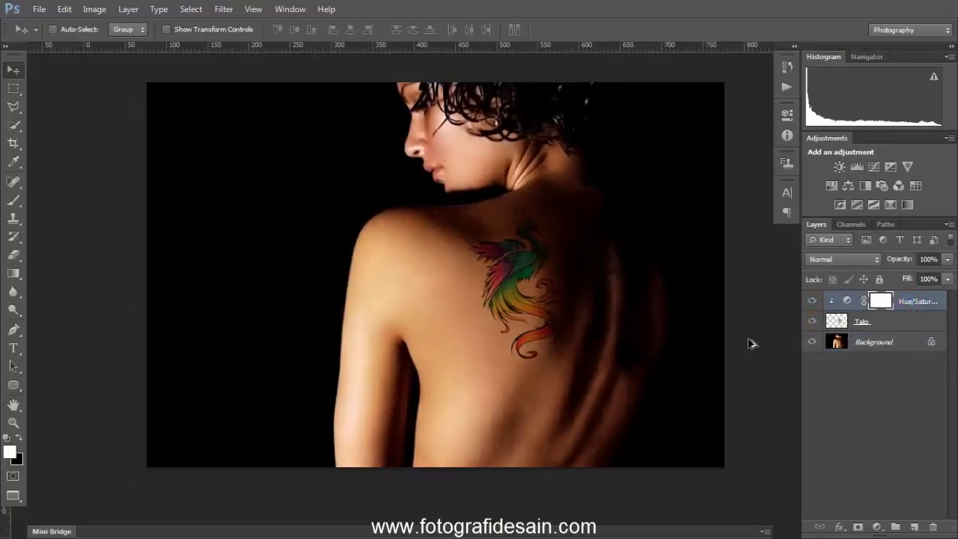
key("ctrl+v")
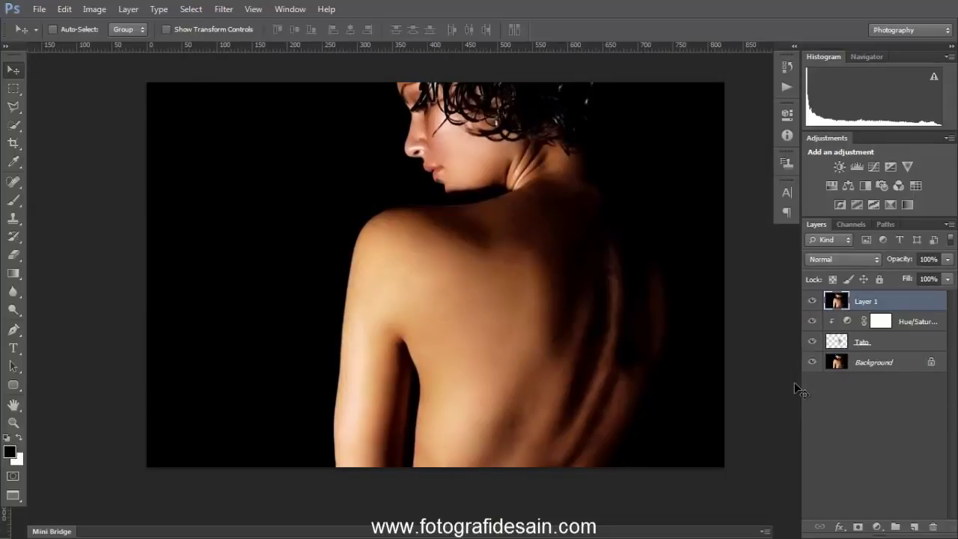
Rename the pasted background copy as Texture.
double_click(868, 301)
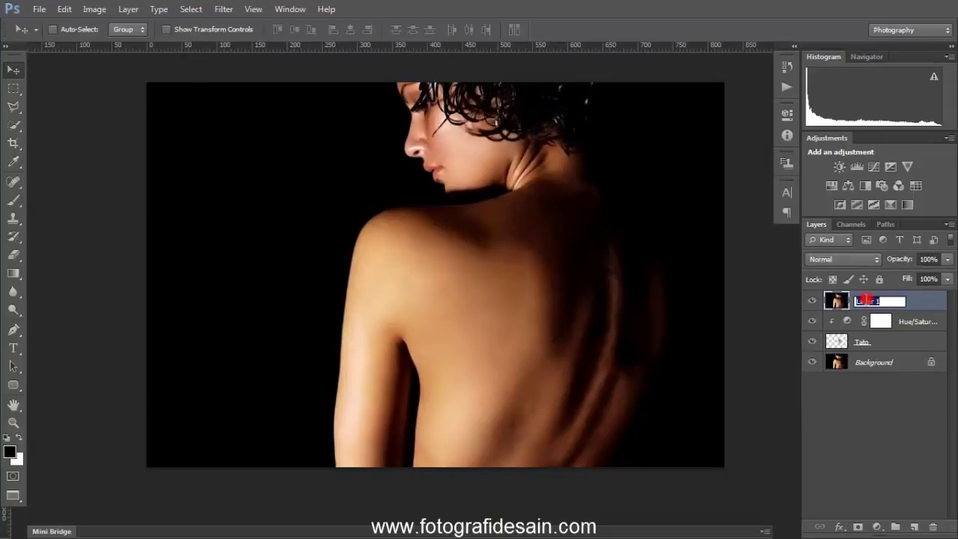
type("Texture")
key("Return")
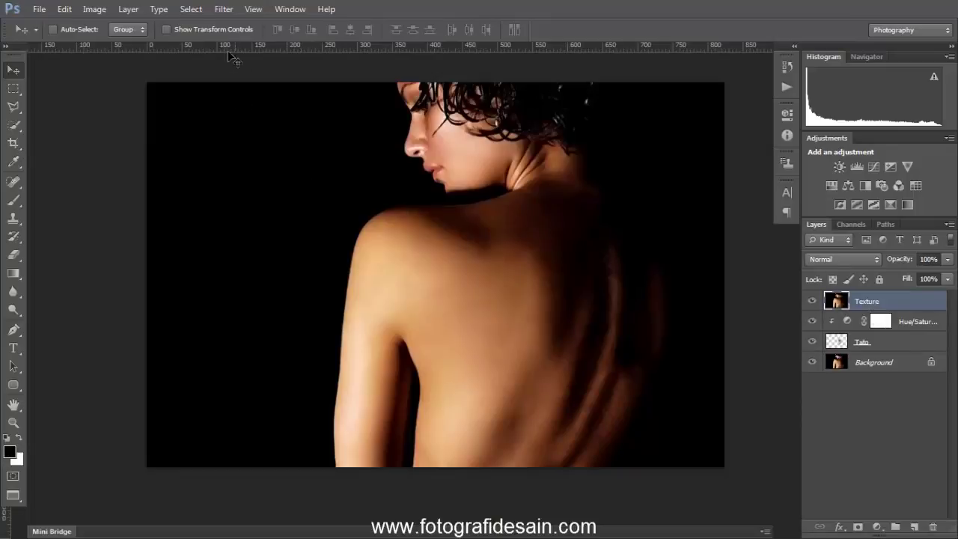
Apply a High Pass filter with a radius of 4.6 pixels to the Texture layer.
left_click(223, 10)
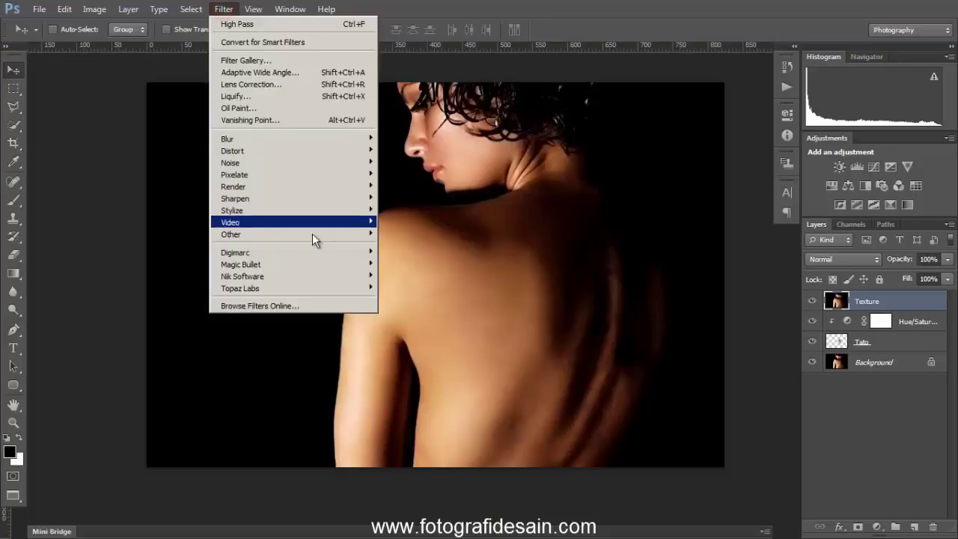
mouse_move(317, 236)
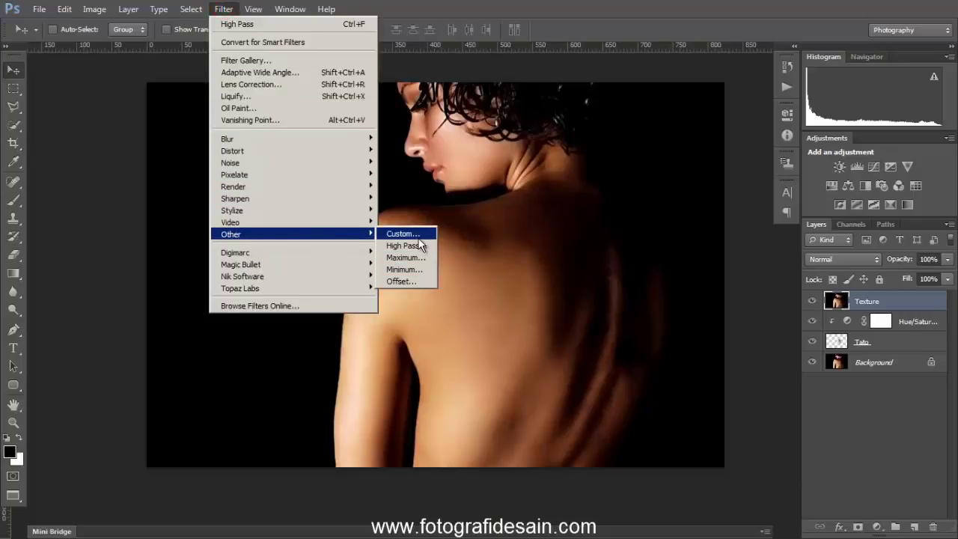
left_click(422, 246)
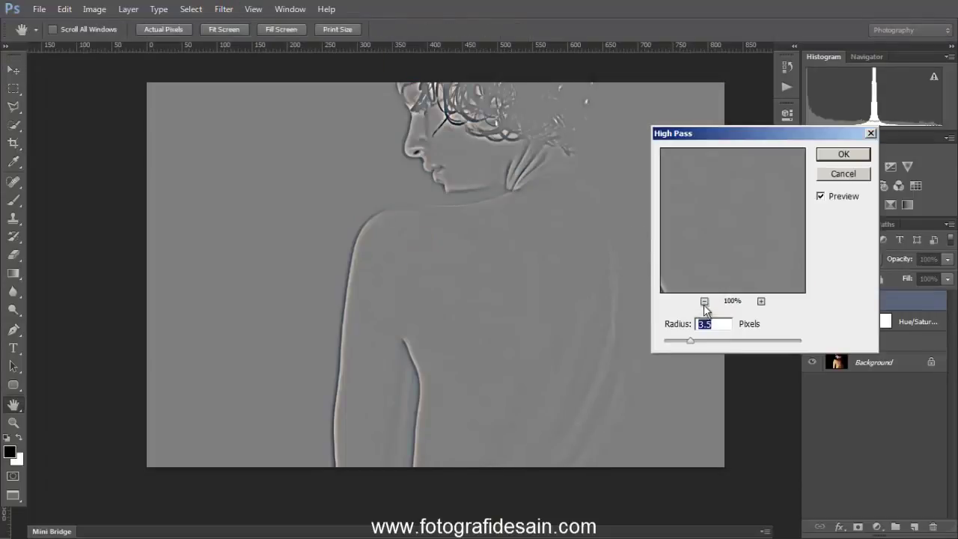
left_click_drag(688, 343, 698, 339)
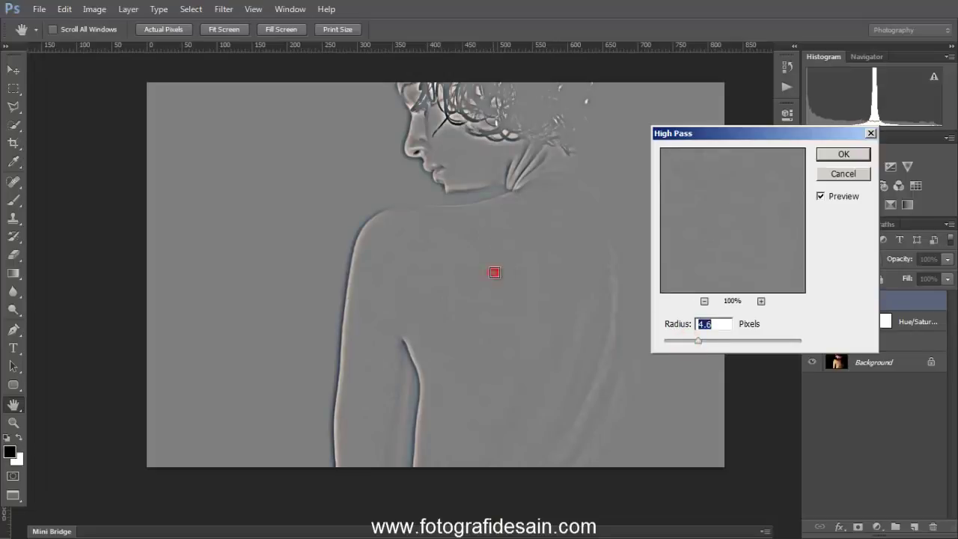
left_click(846, 155)
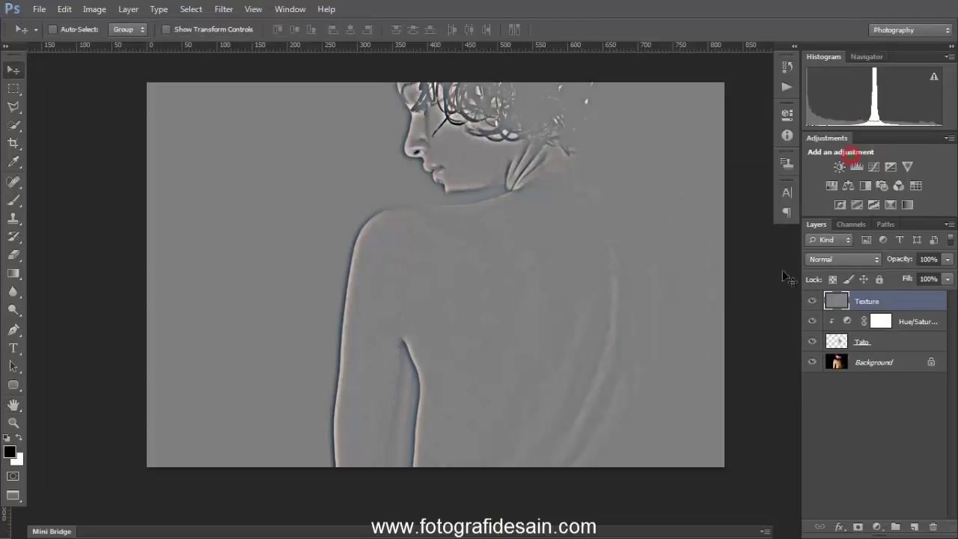
Desaturate the Texture layer and set its blend mode to Linear Light.
left_click(94, 9)
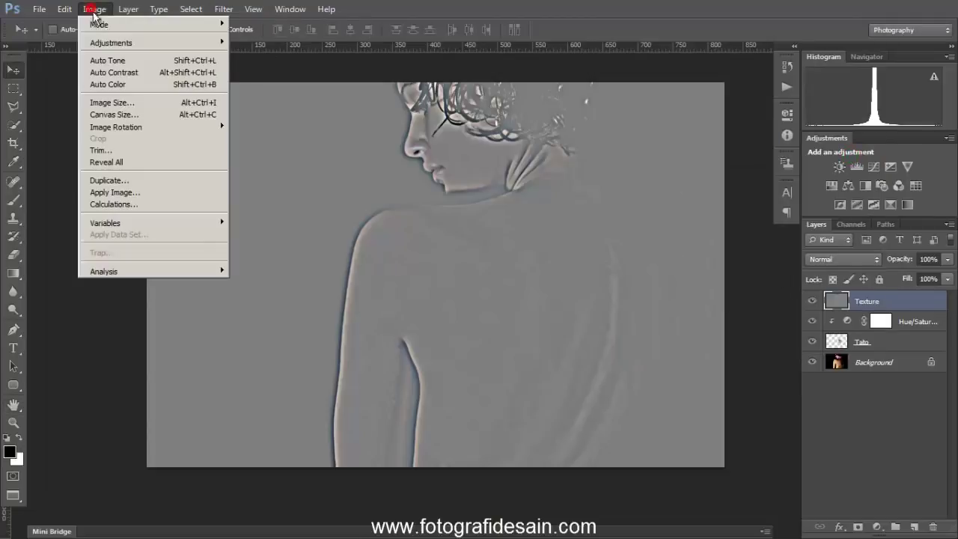
mouse_move(181, 47)
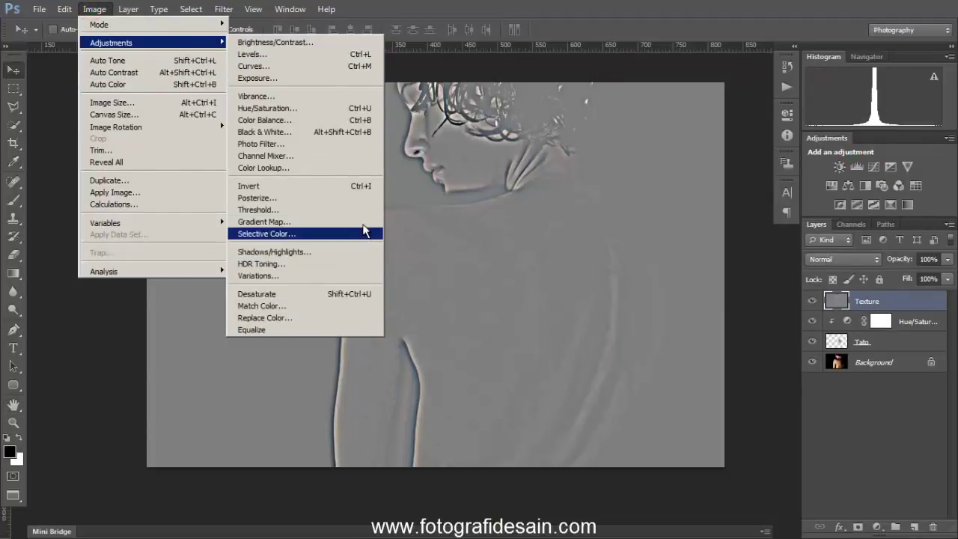
left_click(357, 293)
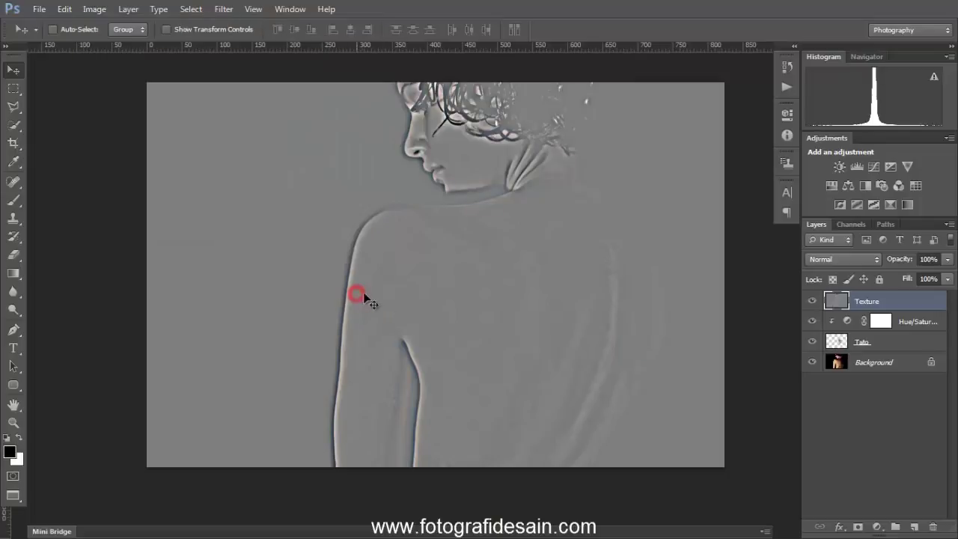
left_click(846, 256)
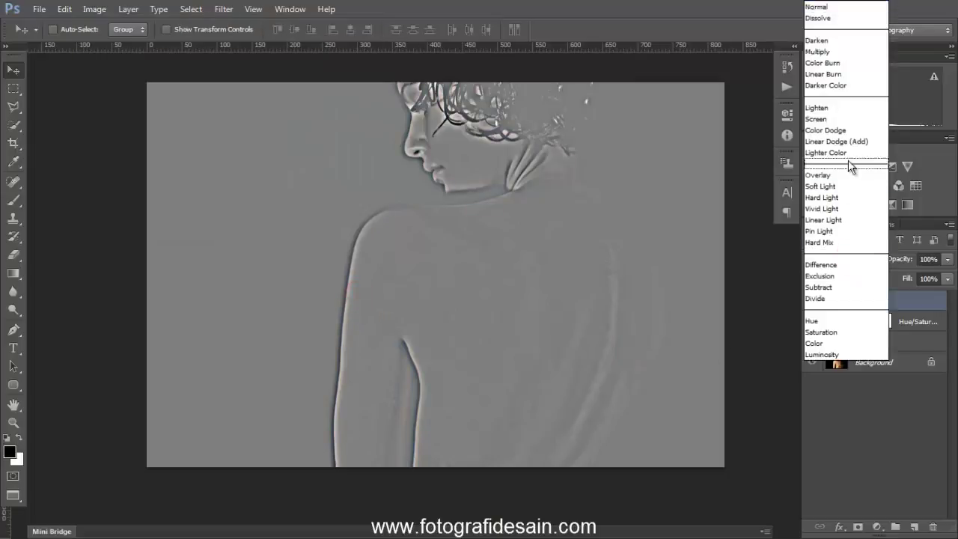
left_click(852, 218)
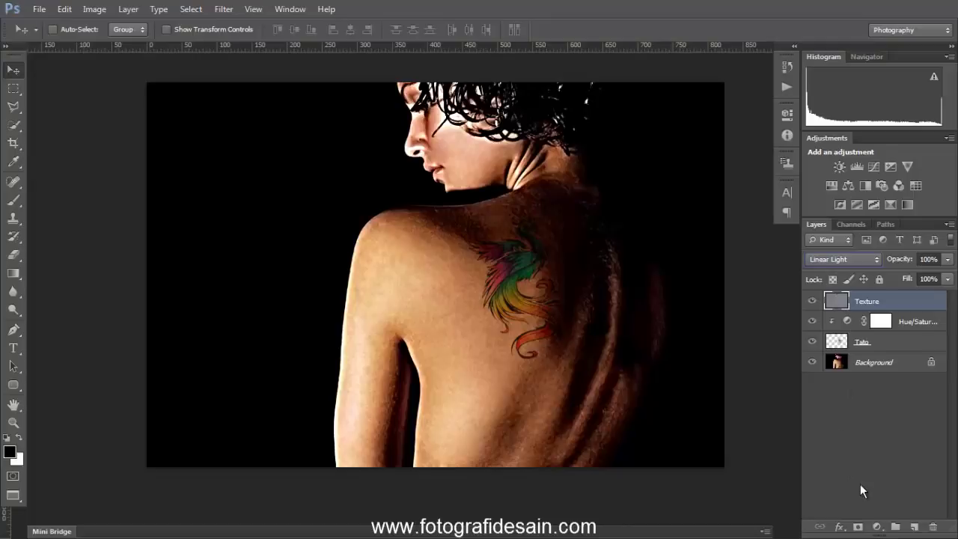
Add a black mask that hides the Texture layer, and view the Tato layer with the Background briefly hidden.
left_click(860, 529, "alt")
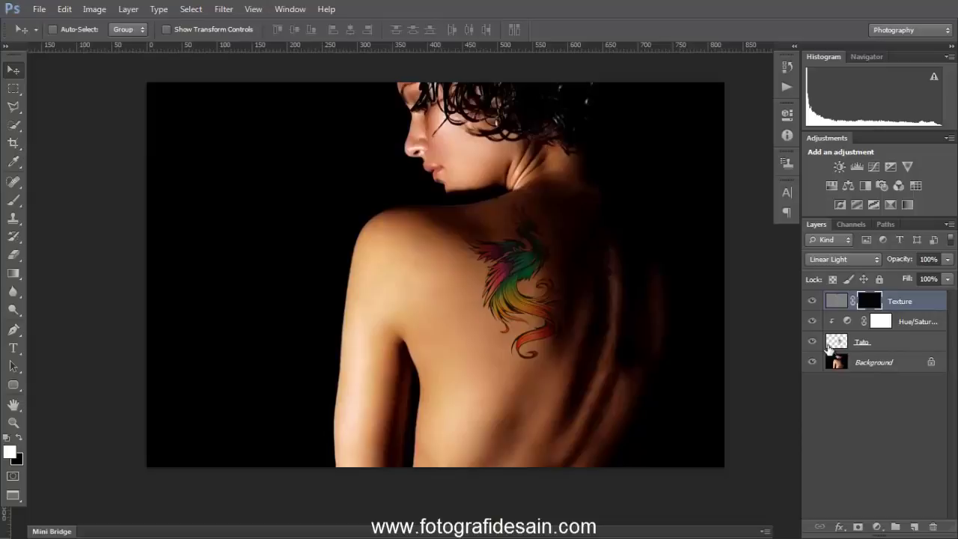
left_click(831, 346)
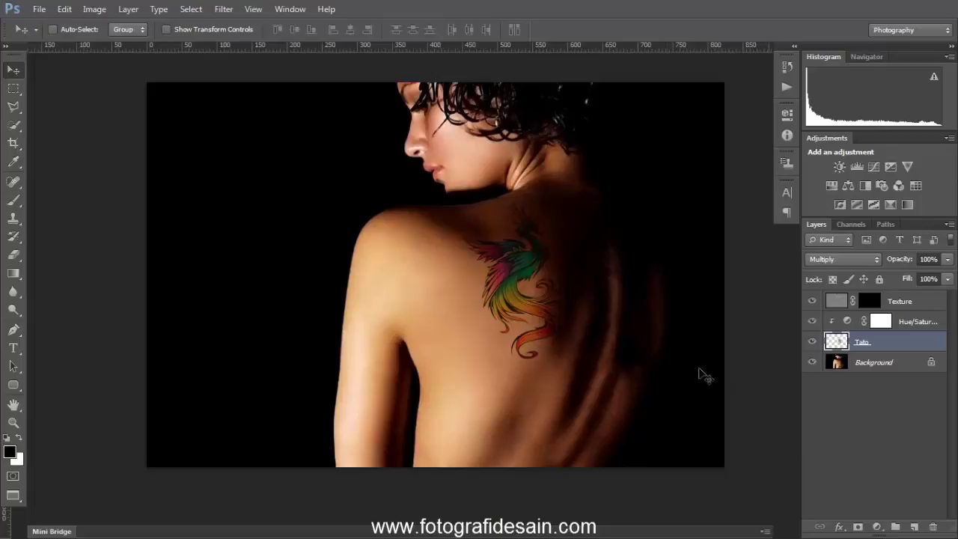
left_click(810, 362)
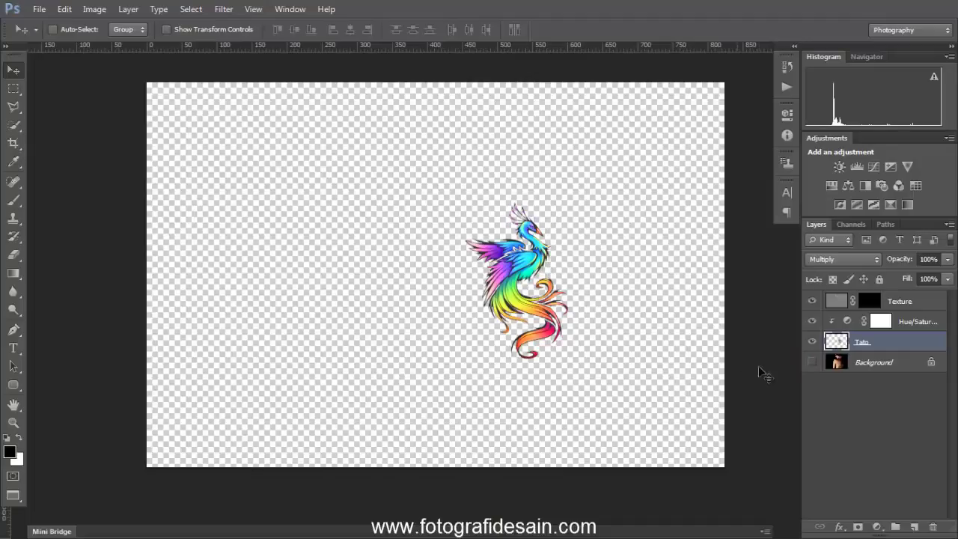
left_click(813, 362)
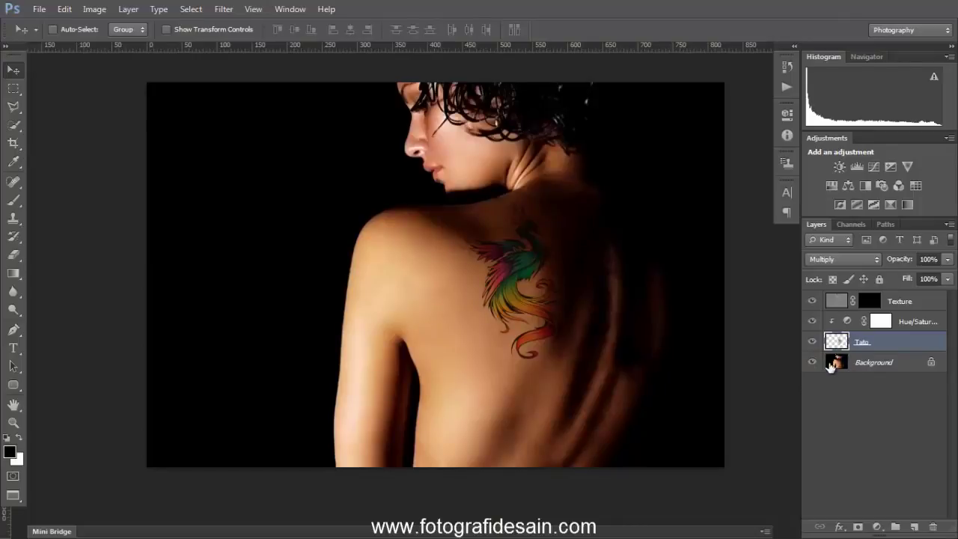
Hide every layer except Background and copy the whole Background image.
left_click(837, 363)
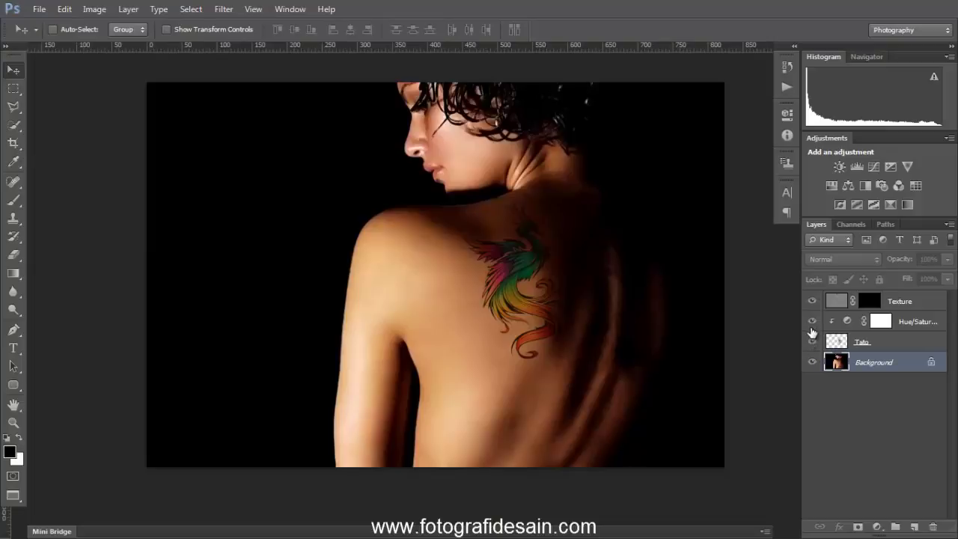
left_click_drag(815, 312, 814, 343)
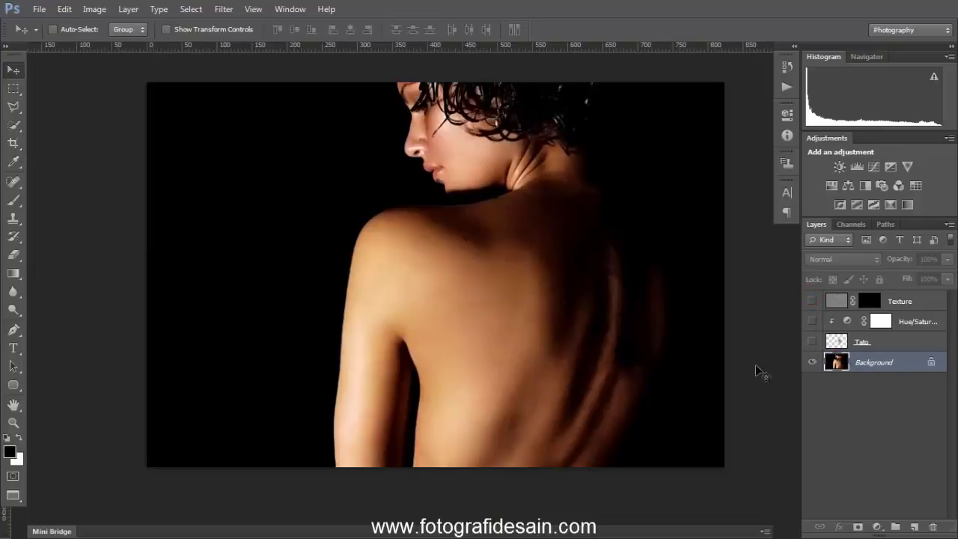
key("ctrl+a")
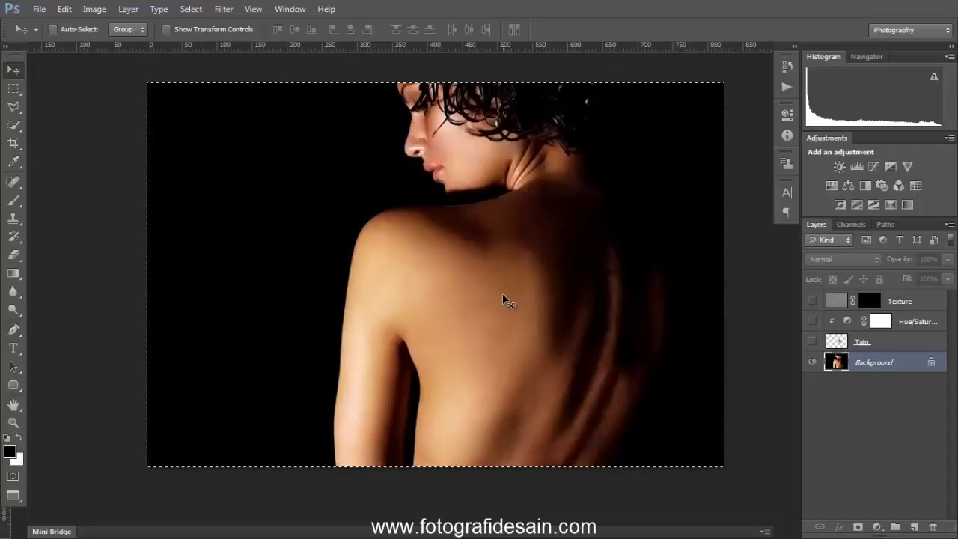
key("ctrl+d")
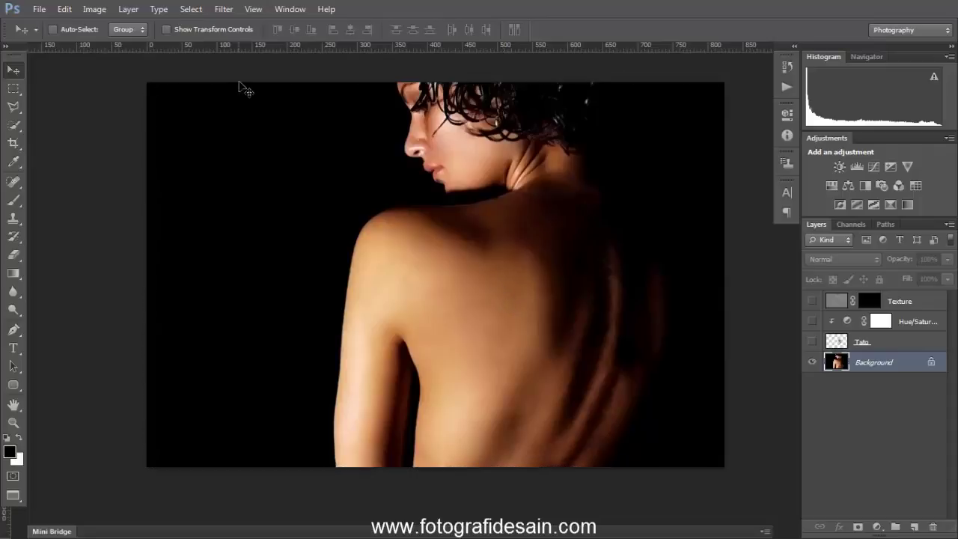
Create a new 824 x 549 pixel document from the Clipboard preset, paste the copied photo and merge it into the background.
left_click(37, 10)
left_click(39, 23)
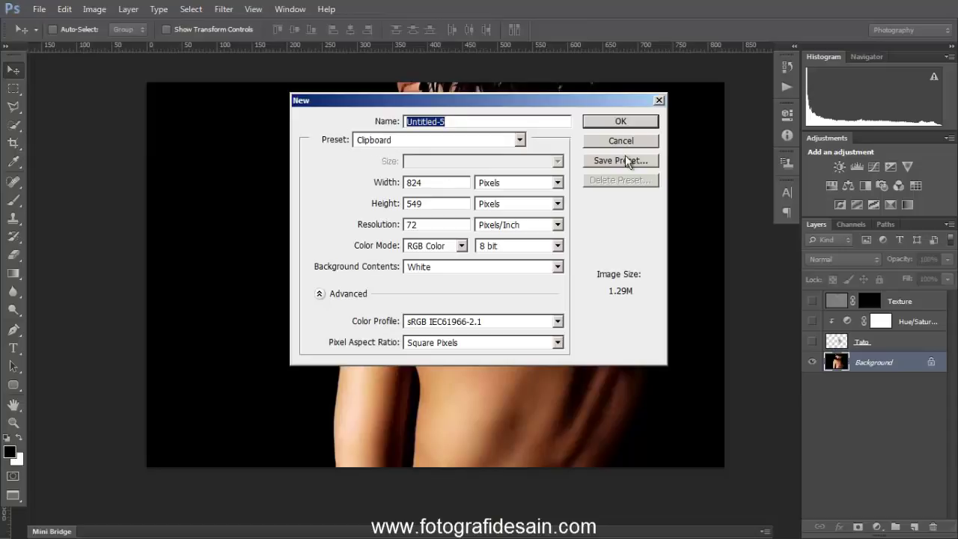
left_click(629, 124)
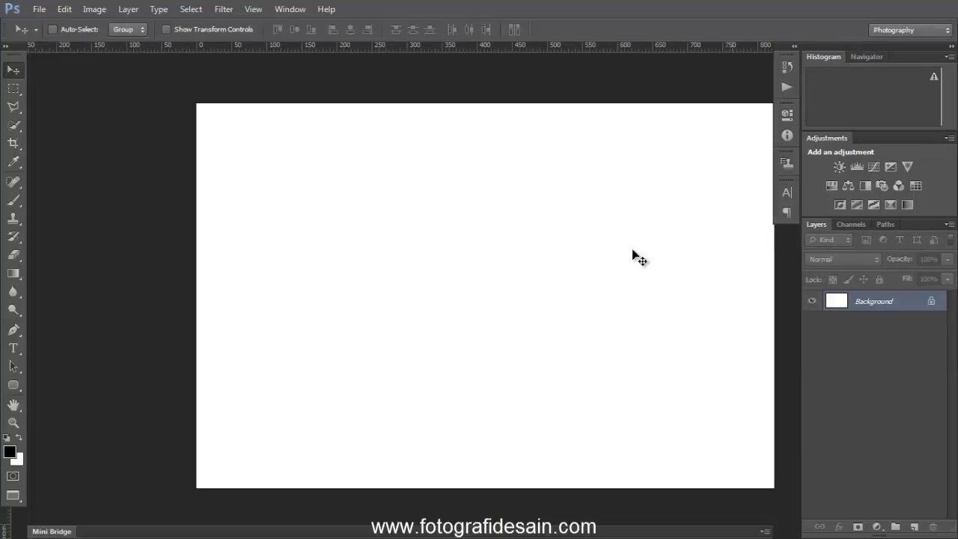
key("ctrl+v")
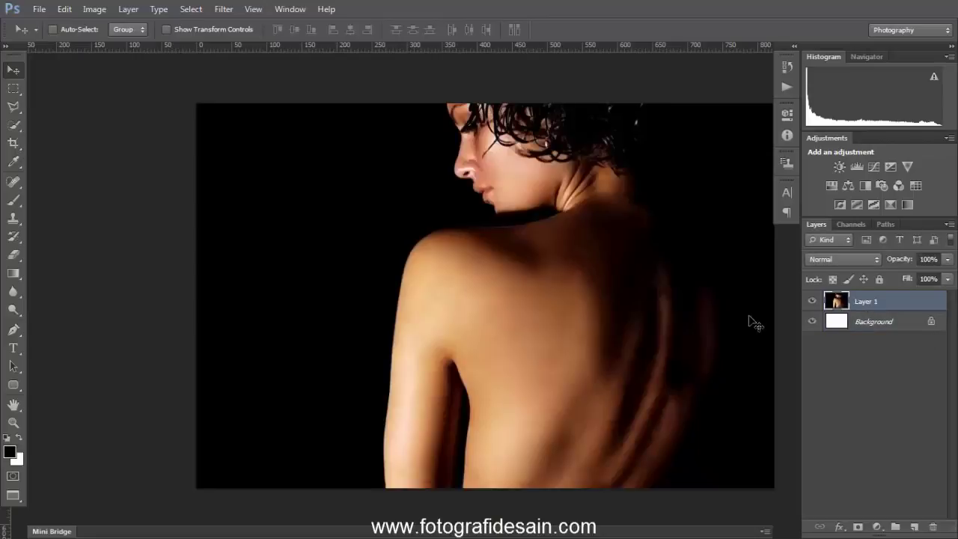
key("ctrl+e")
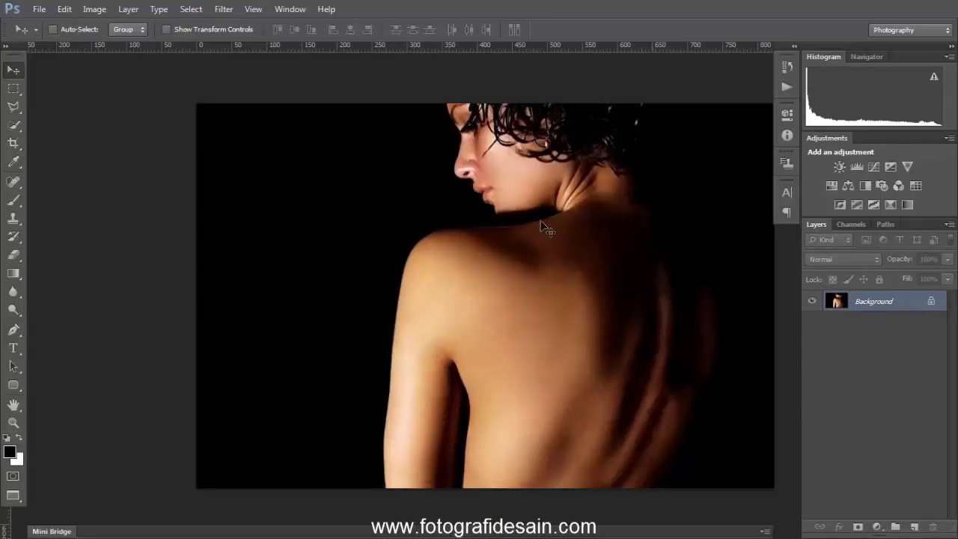
Desaturate the merged photo in the new document.
left_click(95, 10)
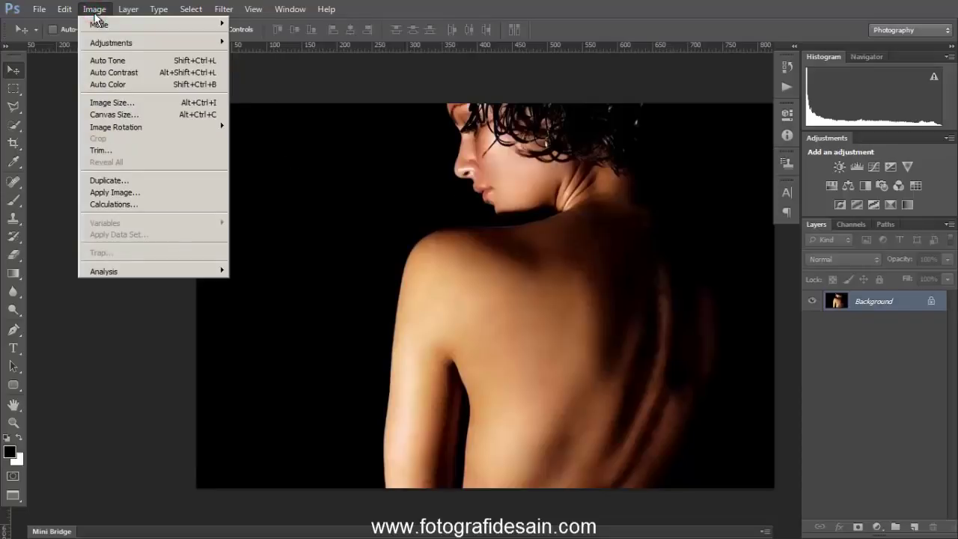
mouse_move(112, 43)
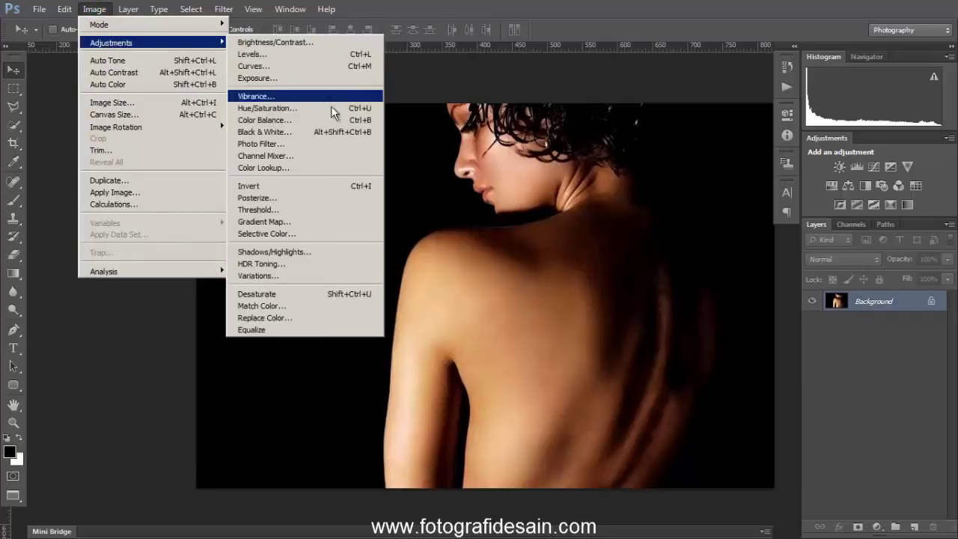
left_click(338, 296)
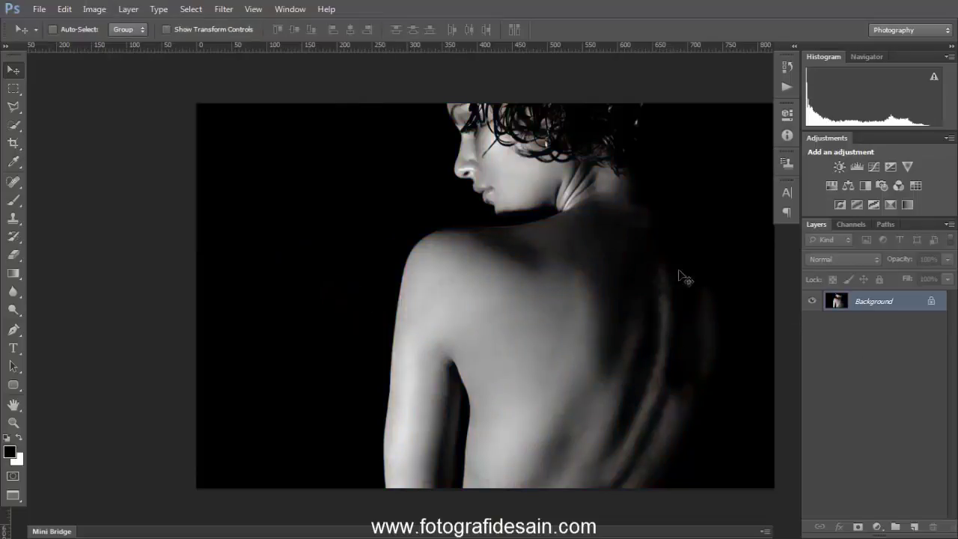
Apply Brightness/Contrast to the grayscale photo with brightness 35 and contrast 36.
left_click_drag(545, 280, 465, 275)
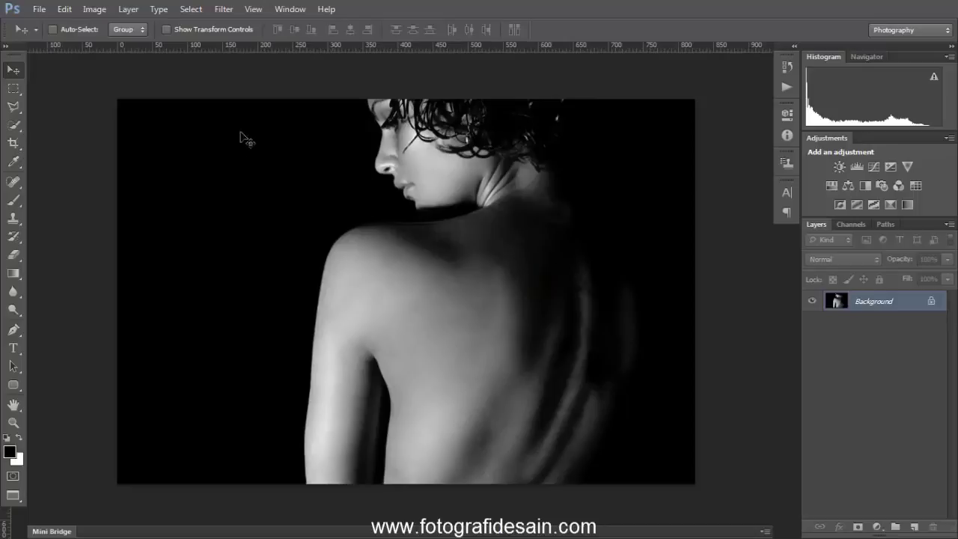
left_click(95, 9)
mouse_move(118, 44)
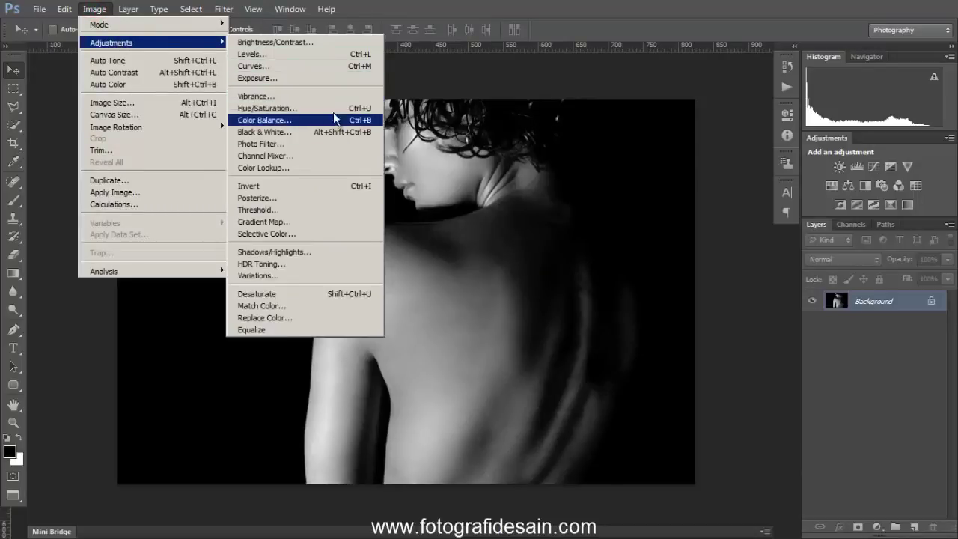
left_click(323, 42)
left_click_drag(559, 215, 598, 217)
left_click_drag(556, 245, 537, 239)
left_click_drag(600, 234, 594, 238)
left_click_drag(589, 175, 675, 170)
left_click_drag(684, 210, 660, 210)
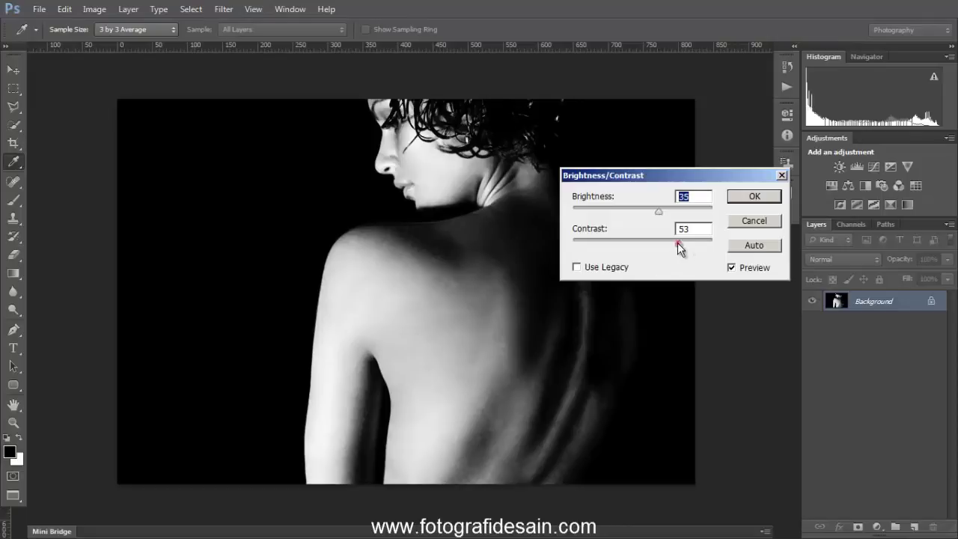
mouse_move(678, 242)
left_mouse_down()
mouse_move(658, 243)
mouse_move(678, 237)
left_mouse_up()
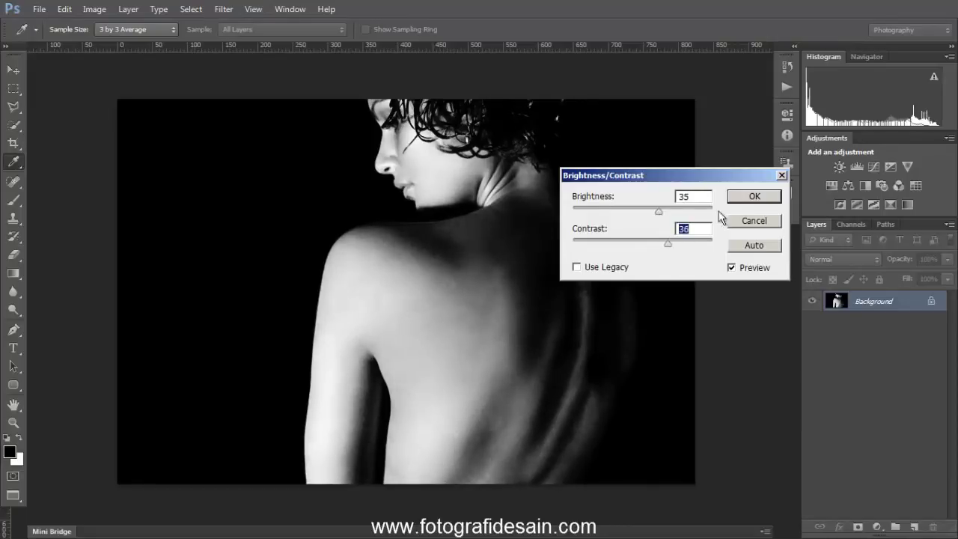
left_click(753, 197)
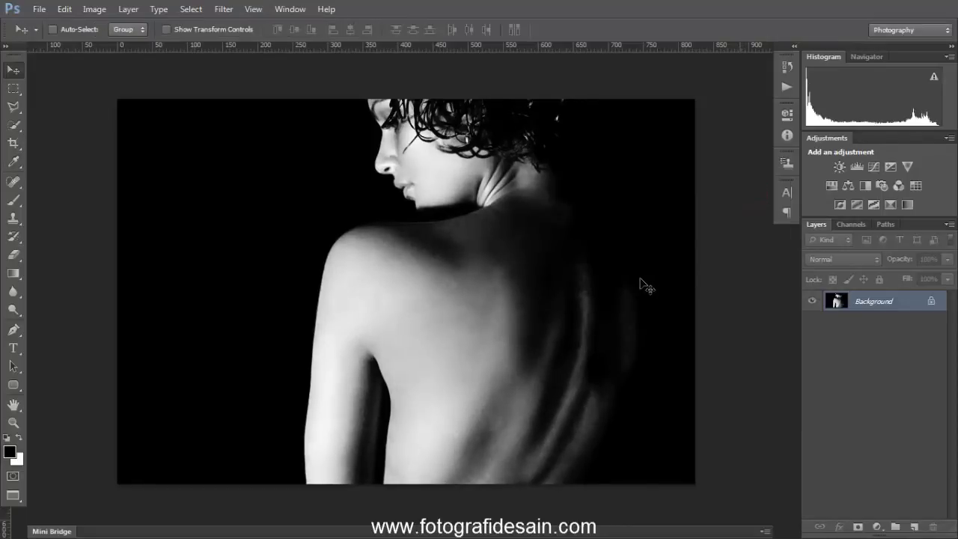
Save the grayscale photo to the Desktop in Photoshop format as map.
left_click(39, 9)
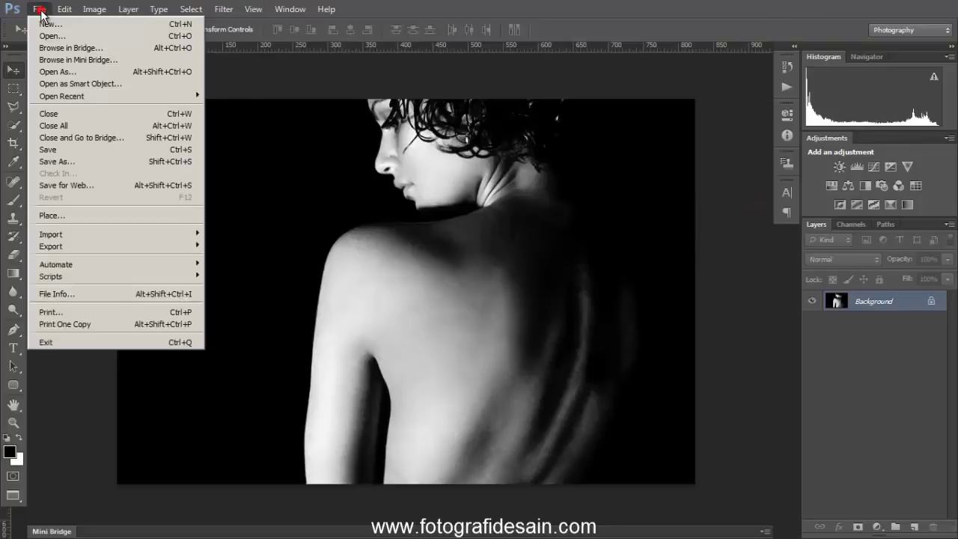
left_click(137, 161)
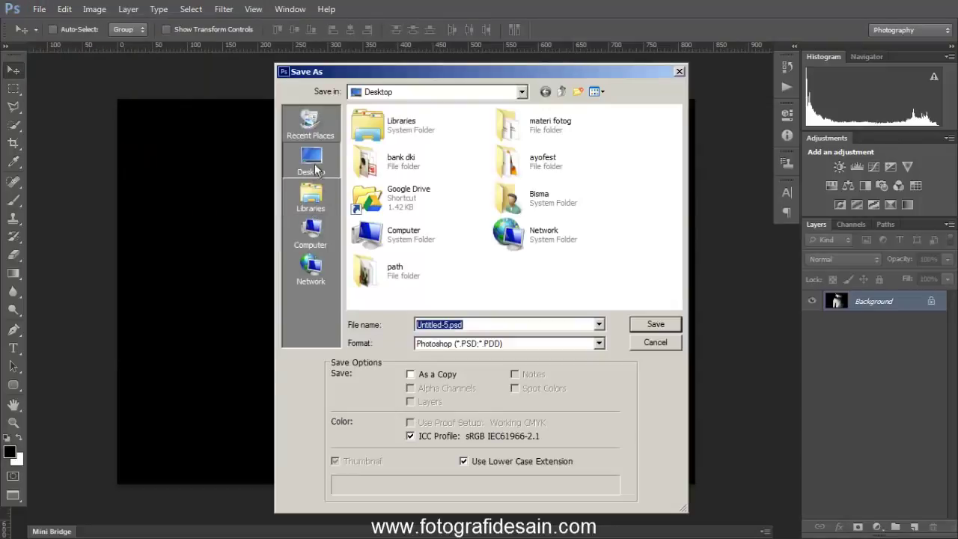
type("map")
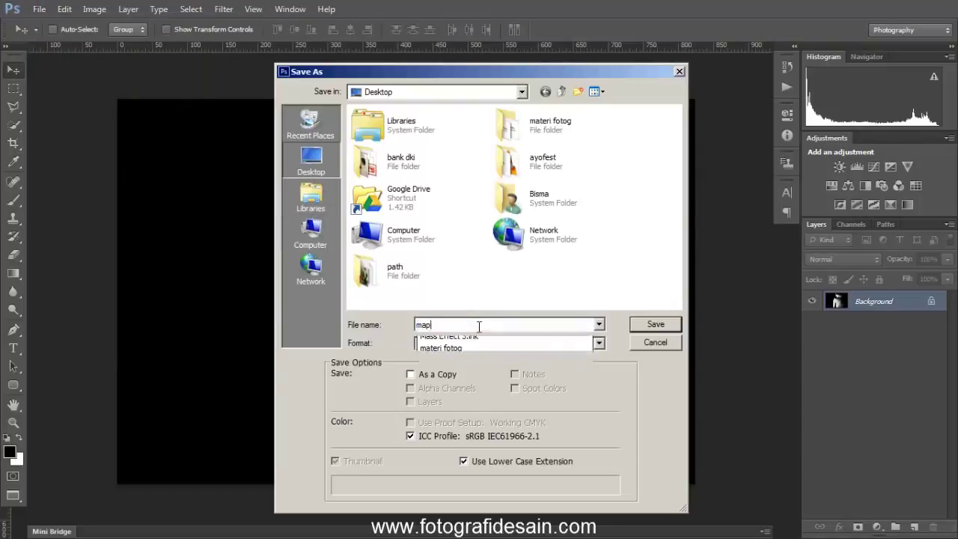
left_click(646, 326)
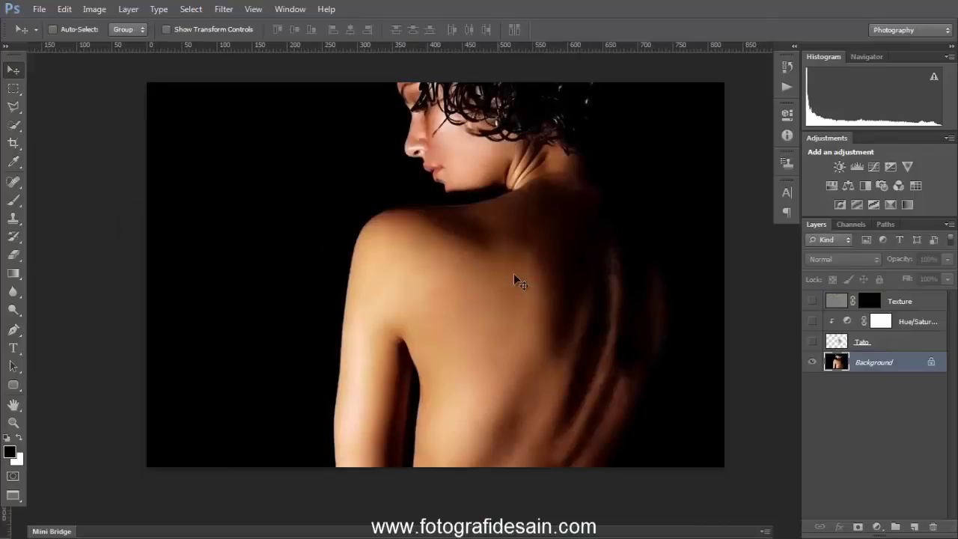
Show the Tato layer again in the tattoo document and select it.
left_click(811, 343)
left_click(879, 346)
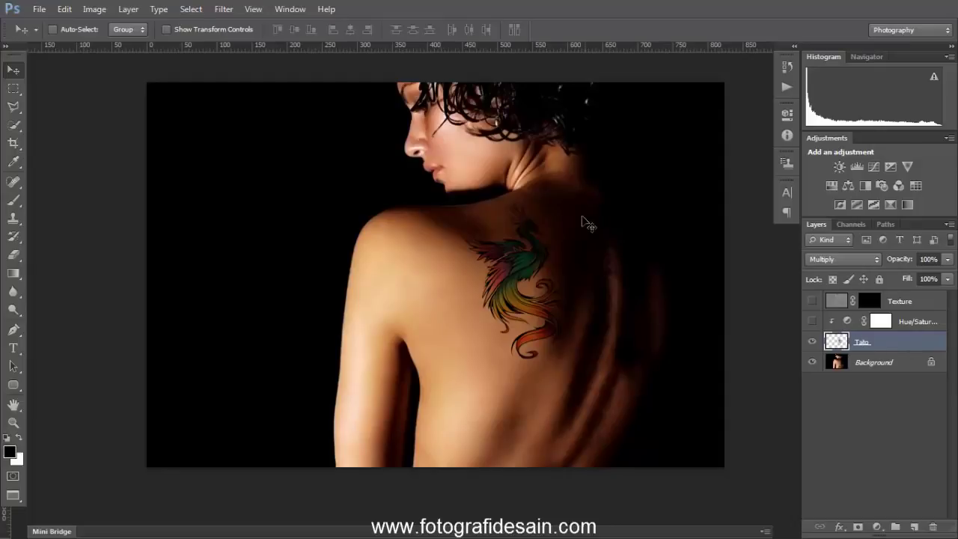
Try displacing the Tato layer with horizontal and vertical scale 10, using map.psd as the displacement map.
left_click(224, 9)
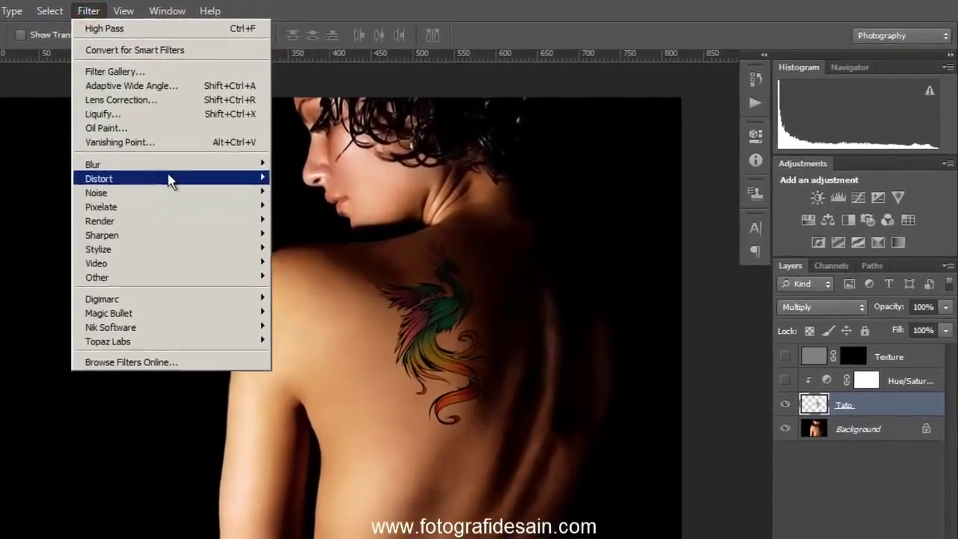
mouse_move(370, 150)
left_click(280, 187)
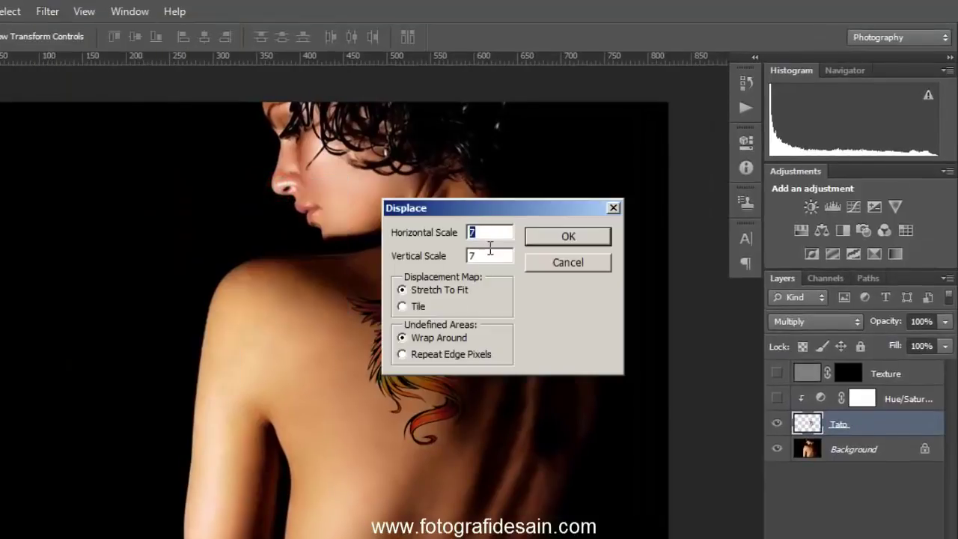
type("10")
double_click(477, 256)
type("10")
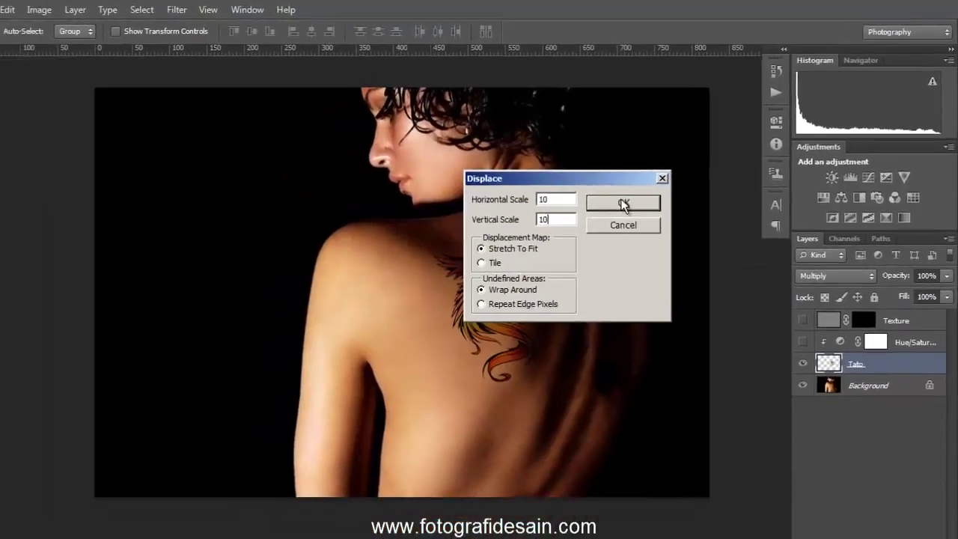
left_click(568, 236)
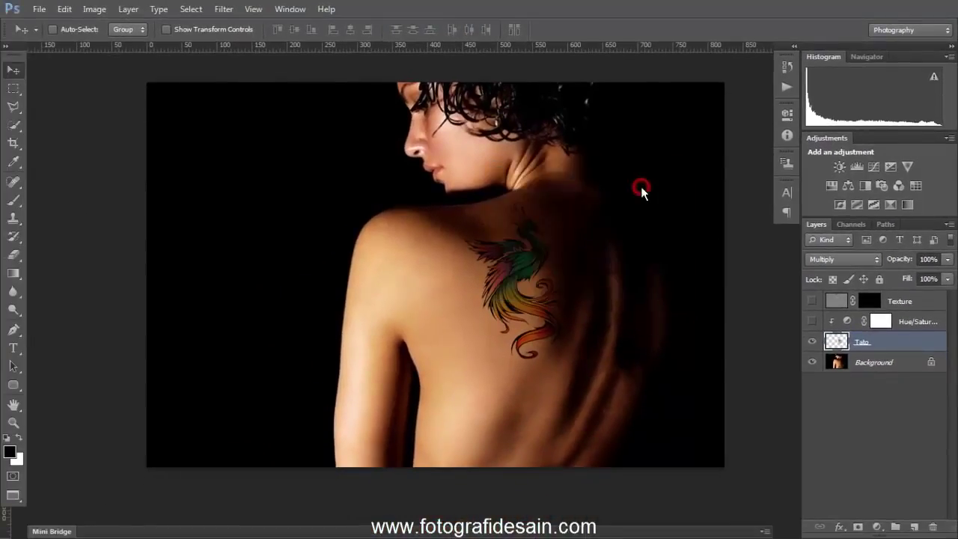
left_click(322, 141)
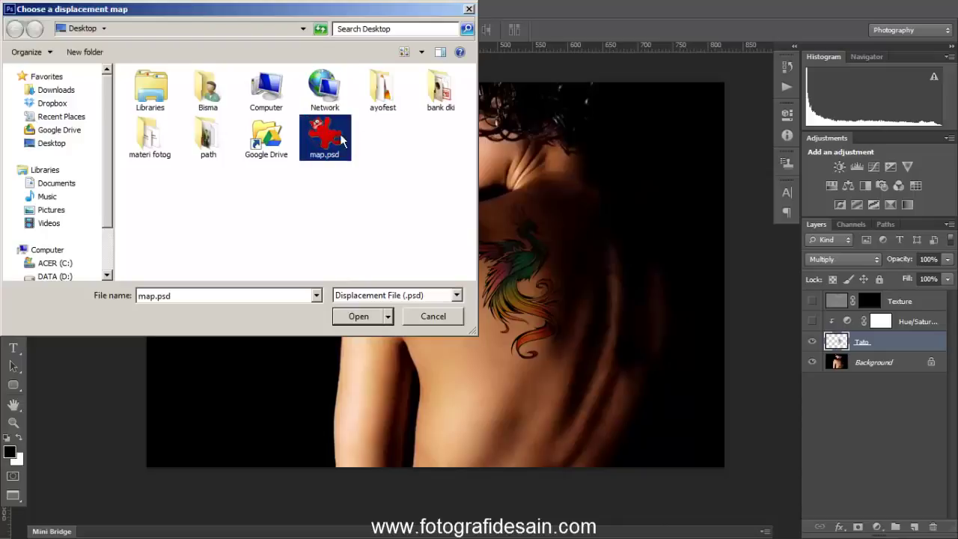
left_click(362, 317)
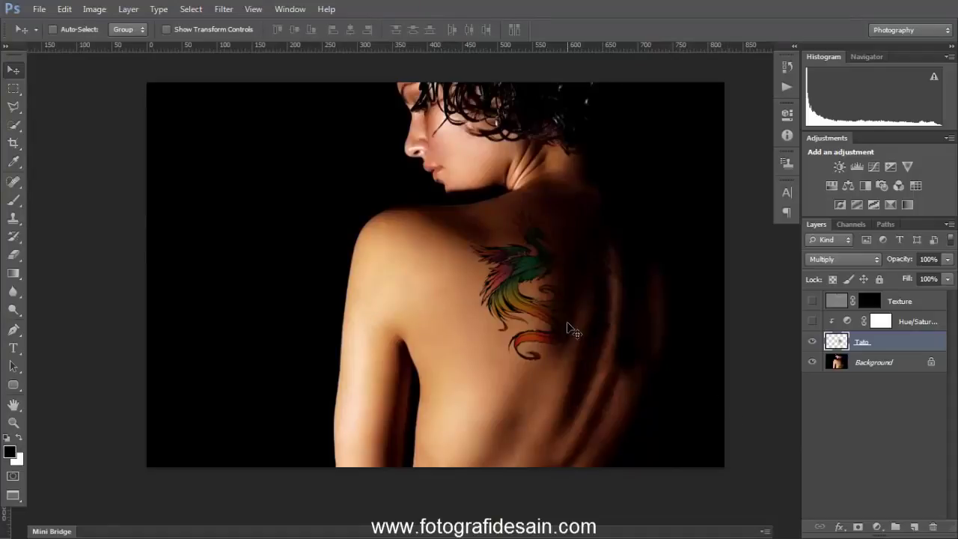
Displace the Tato layer with horizontal and vertical scale 6, using map.psd as the displacement map.
key("ctrl+plus")
key("ctrl+plus")
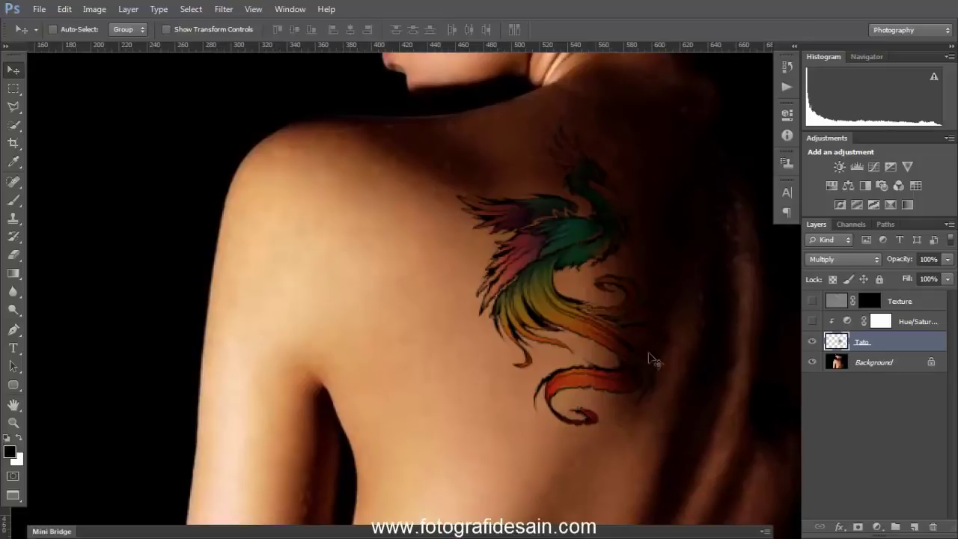
left_click_drag(603, 302, 487, 274)
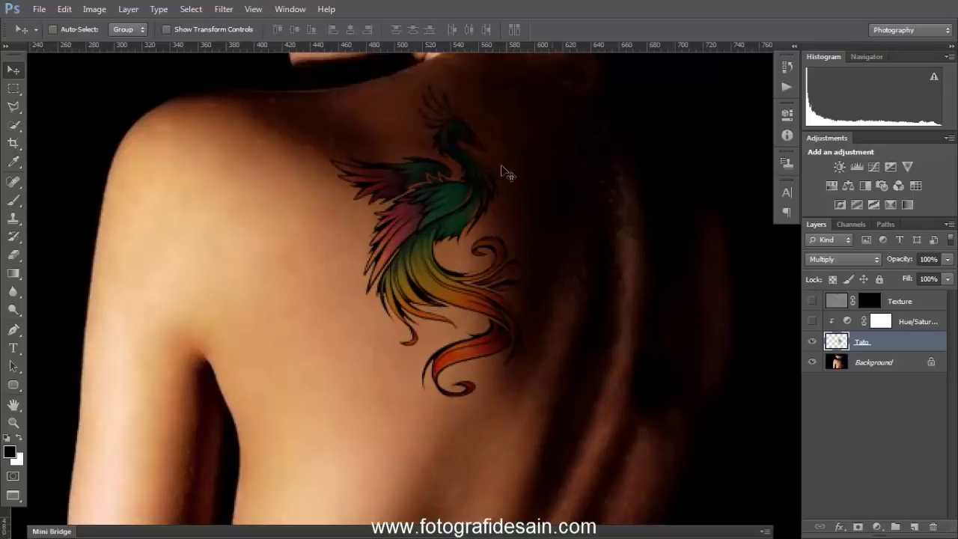
left_click(223, 8)
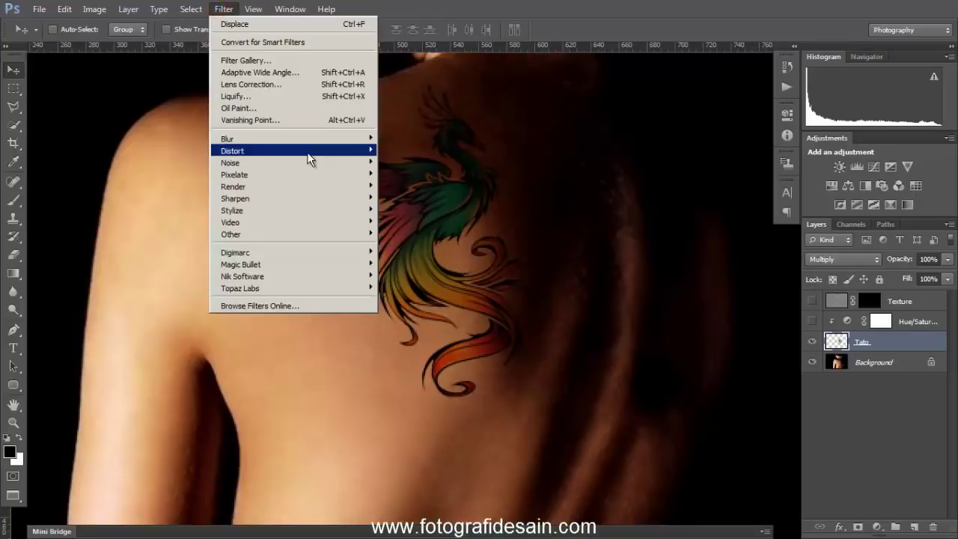
mouse_move(307, 152)
left_click(392, 149)
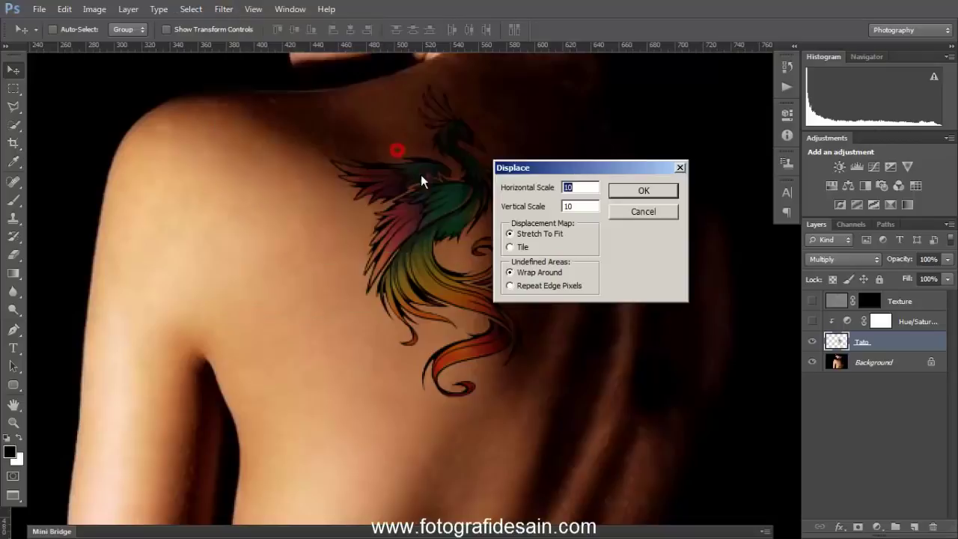
type("6")
double_click(586, 206)
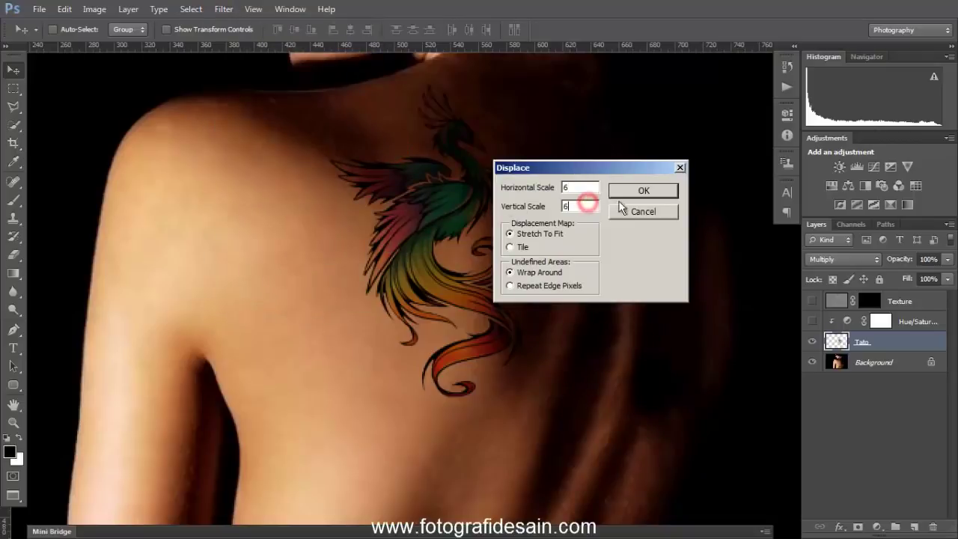
type("6")
left_click(643, 191)
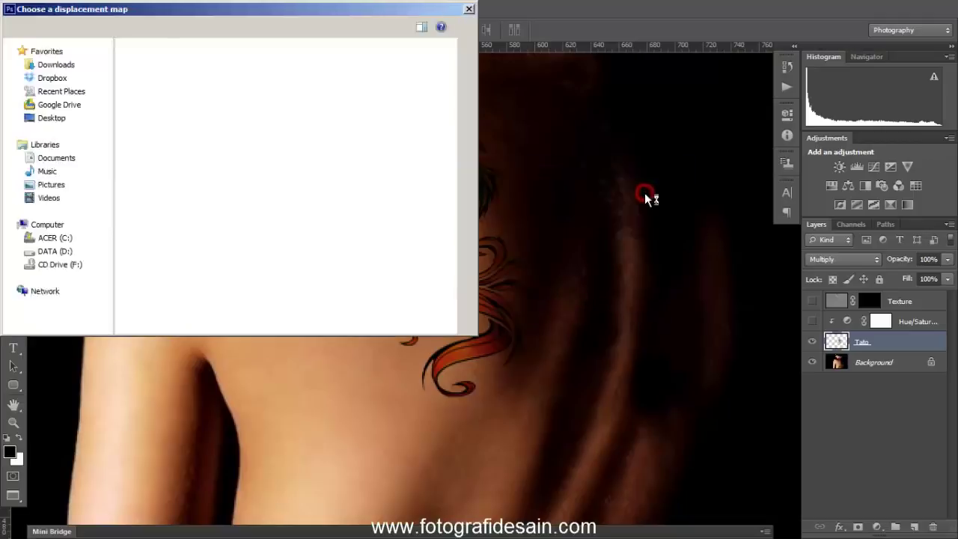
left_click(333, 150)
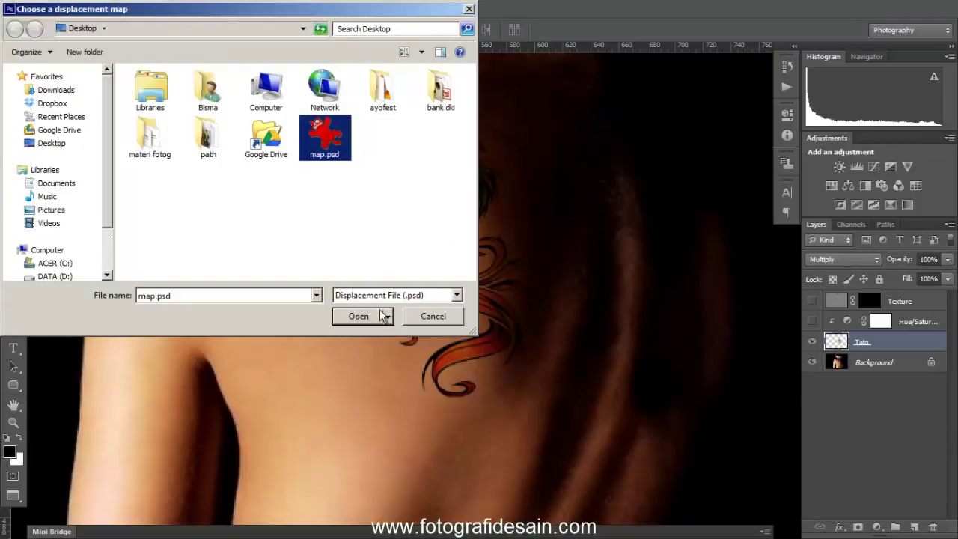
left_click(361, 317)
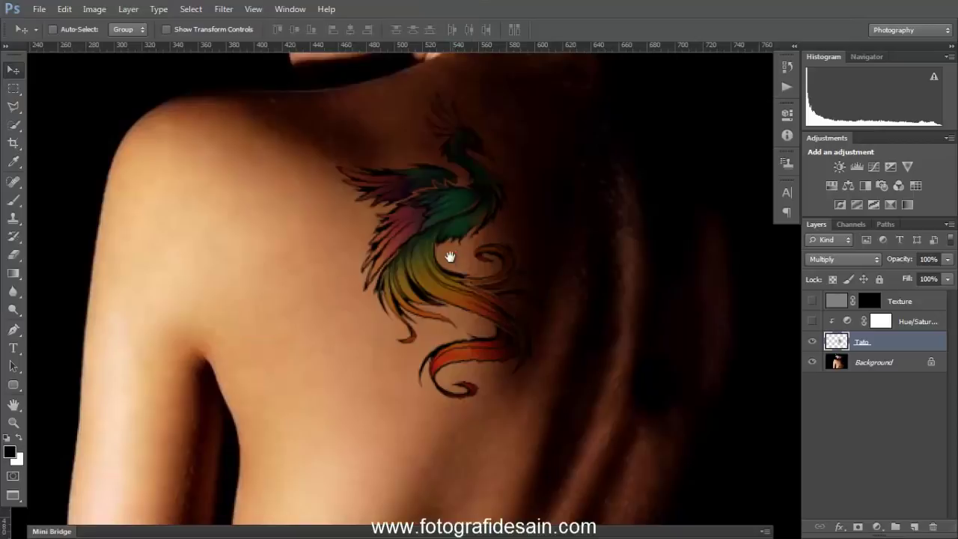
Compare the tattoo before and after the displacement by repeatedly undoing and redoing the filter, ending with the displaced version.
scroll(479, 277, "up", 2)
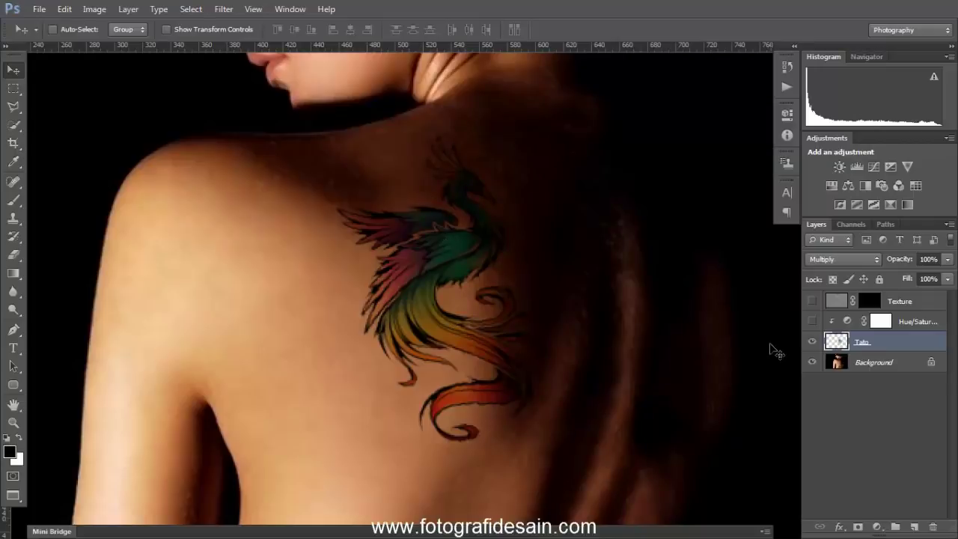
key("ctrl+z")
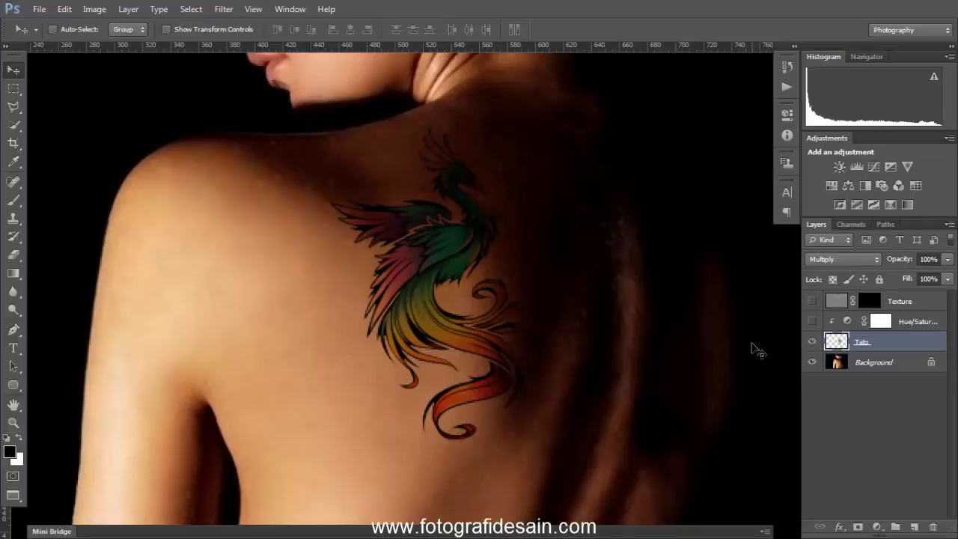
key("ctrl+z")
key("ctrl+z")
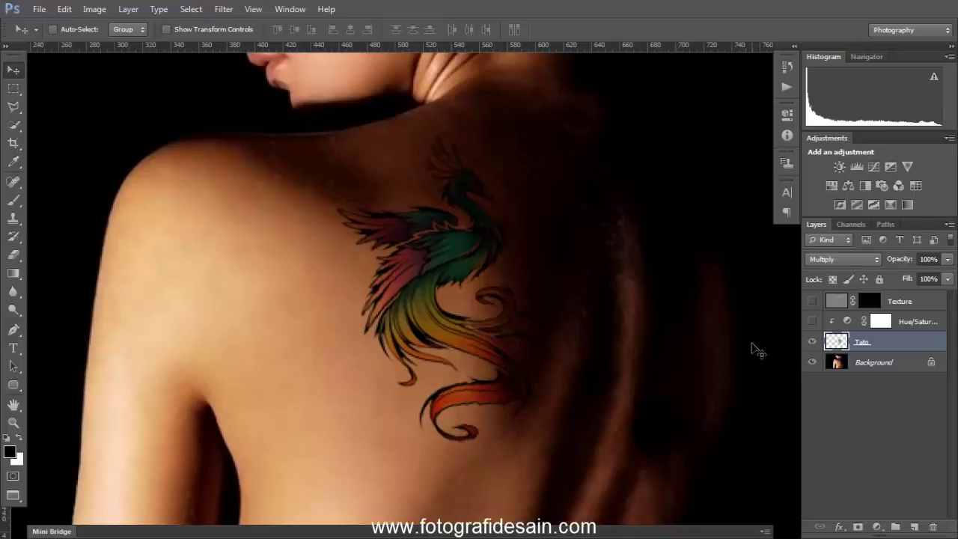
key("ctrl+z")
key("ctrl+z")
key("ctrl+z")
key("ctrl+z")
key("ctrl+z")
key("ctrl+z")
key("ctrl+z")
key("ctrl+z")
key("ctrl+z")
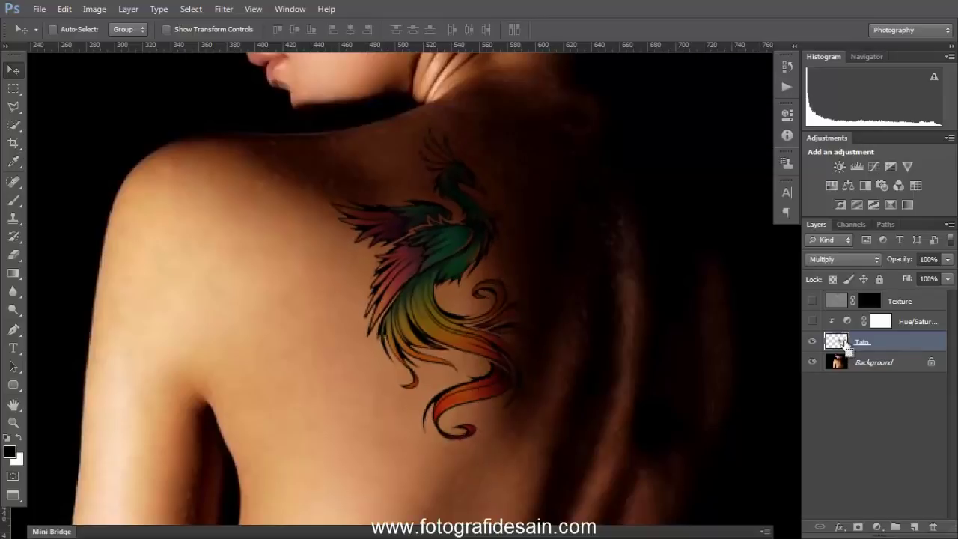
key("ctrl+z")
key("ctrl+z")
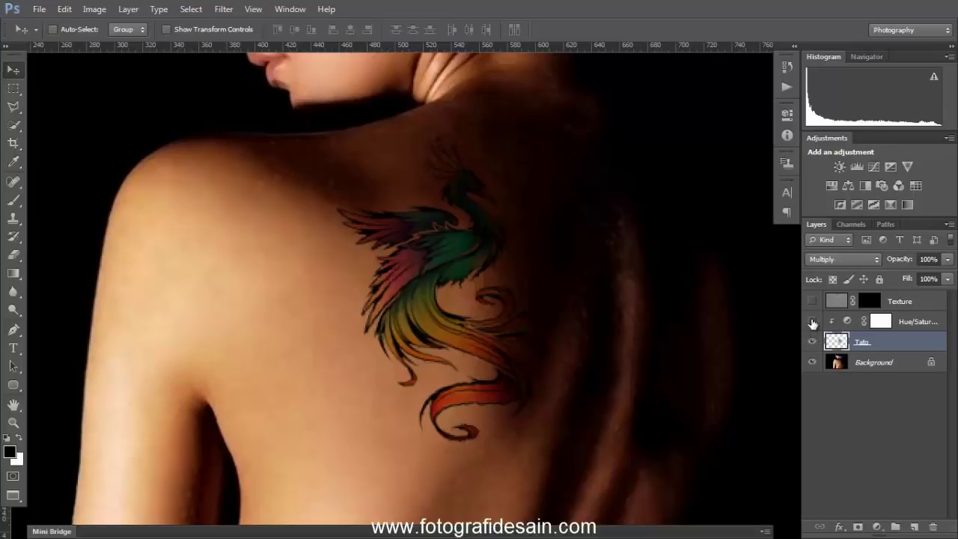
Show the Hue/Saturation and Texture layers again and select the Texture layer.
left_click(813, 321)
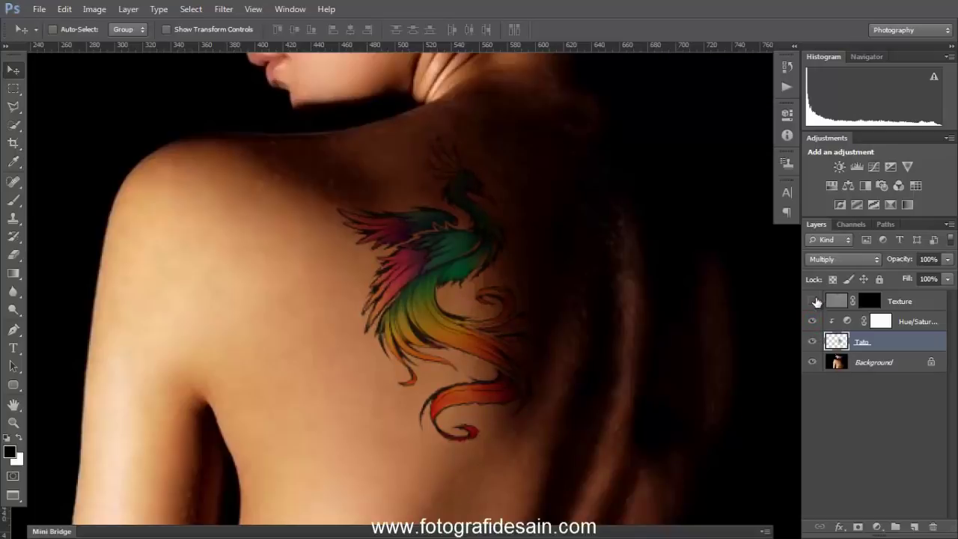
left_click(813, 300)
left_click(842, 303)
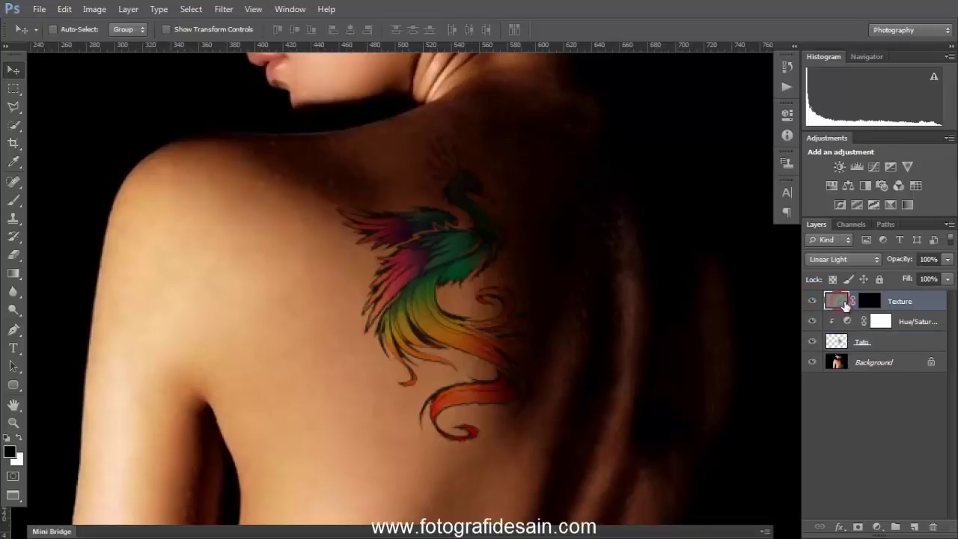
Paint white on the Texture layer's mask over the tattoo's tail and body with a 15 px brush.
left_click(868, 301)
key("x")
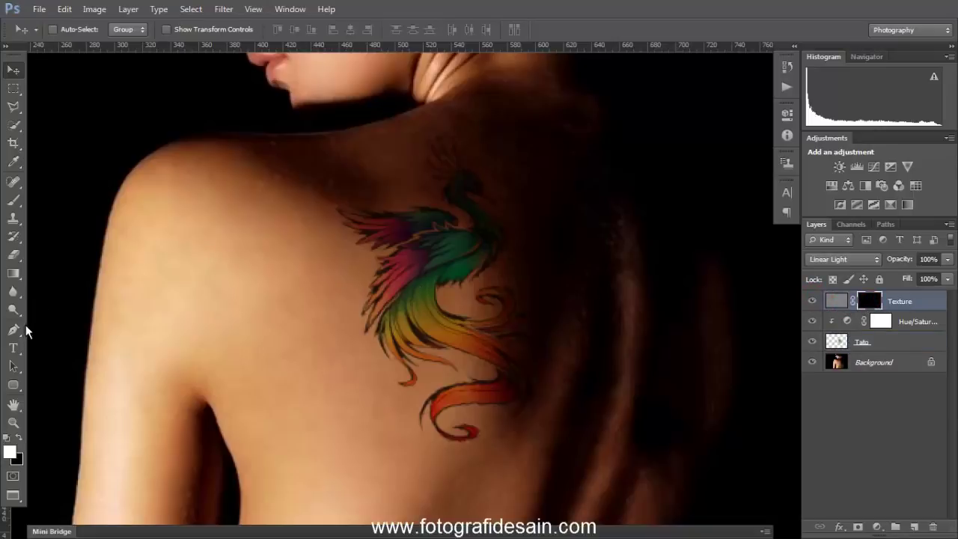
left_click(14, 200)
key("bracketleft")
key("bracketleft")
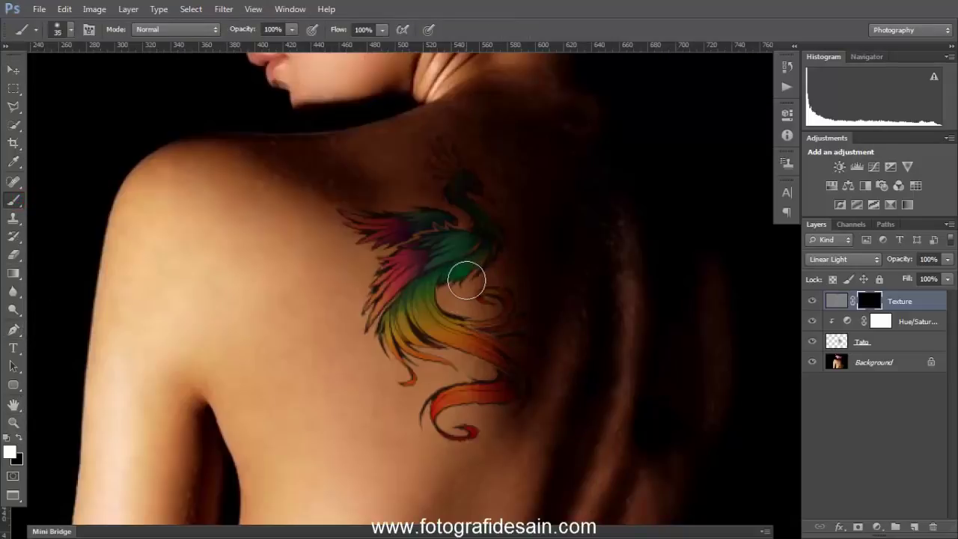
key("bracketleft")
mouse_move(512, 387)
left_mouse_down()
mouse_move(445, 403)
mouse_move(484, 393)
mouse_move(507, 360)
mouse_move(410, 322)
mouse_move(399, 334)
mouse_move(389, 307)
mouse_move(418, 249)
mouse_move(416, 227)
mouse_move(371, 224)
mouse_move(464, 259)
left_mouse_up()
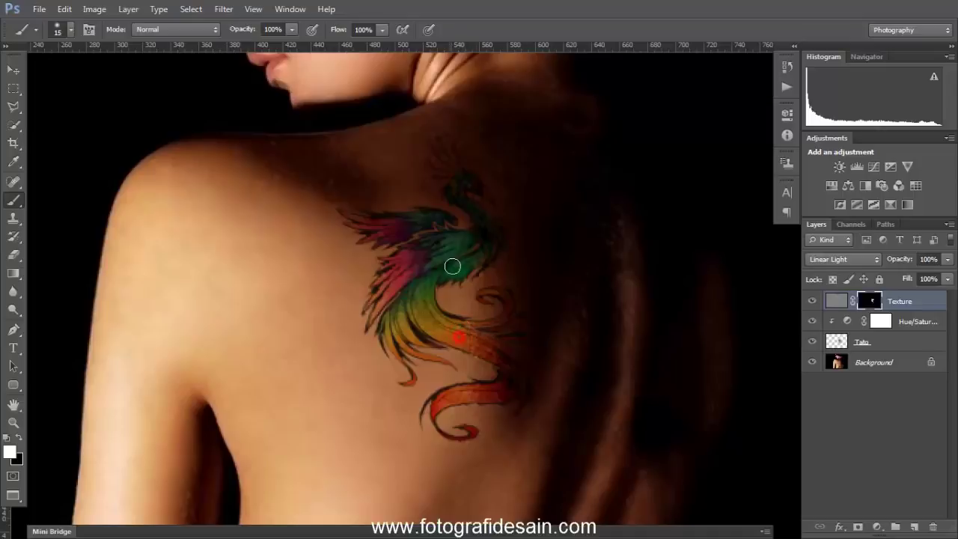
left_click_drag(470, 259, 457, 249)
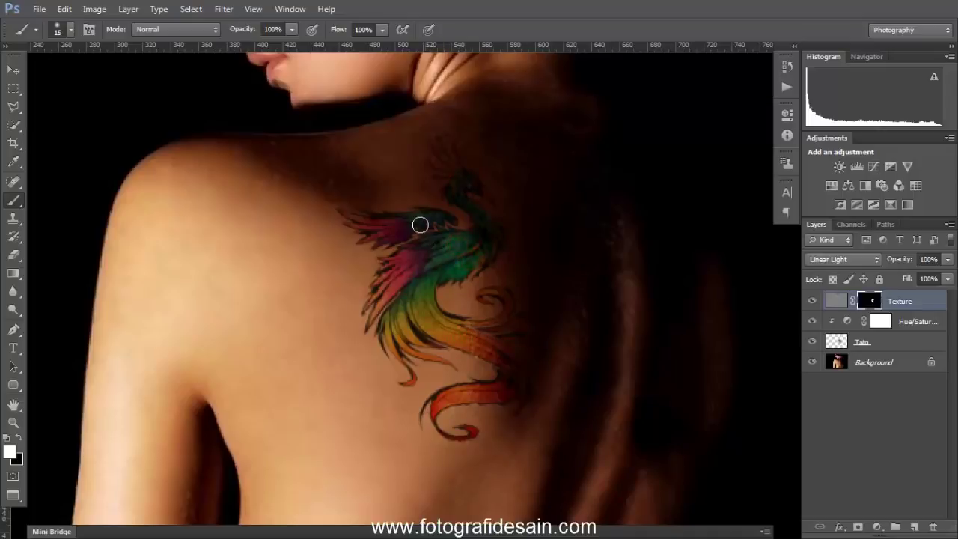
Reduce the Texture layer's opacity to 61% and switch to the Move tool.
key("x")
left_click_drag(902, 260, 874, 262)
key("v")
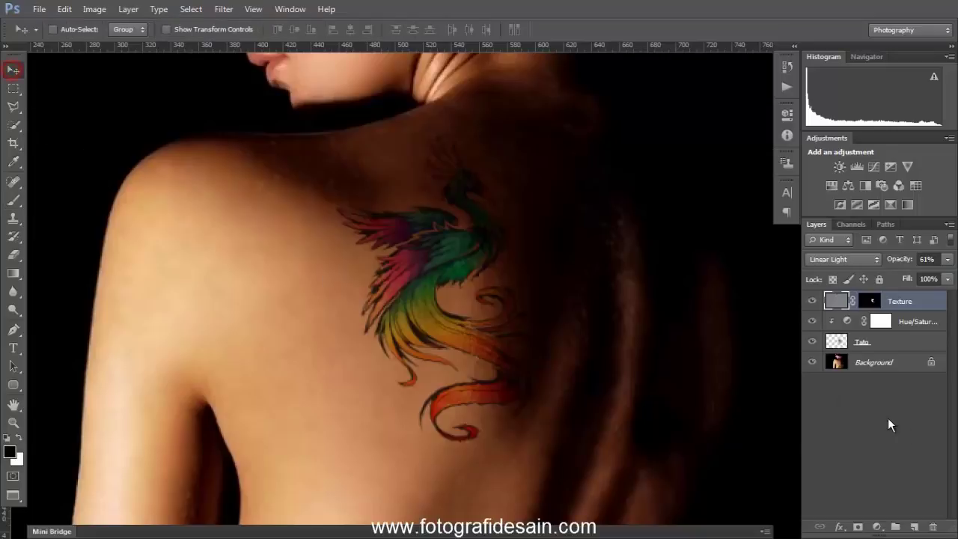
Add a Color Balance adjustment layer above Hue/Saturation, clipped to the Tato layer.
left_click(844, 321)
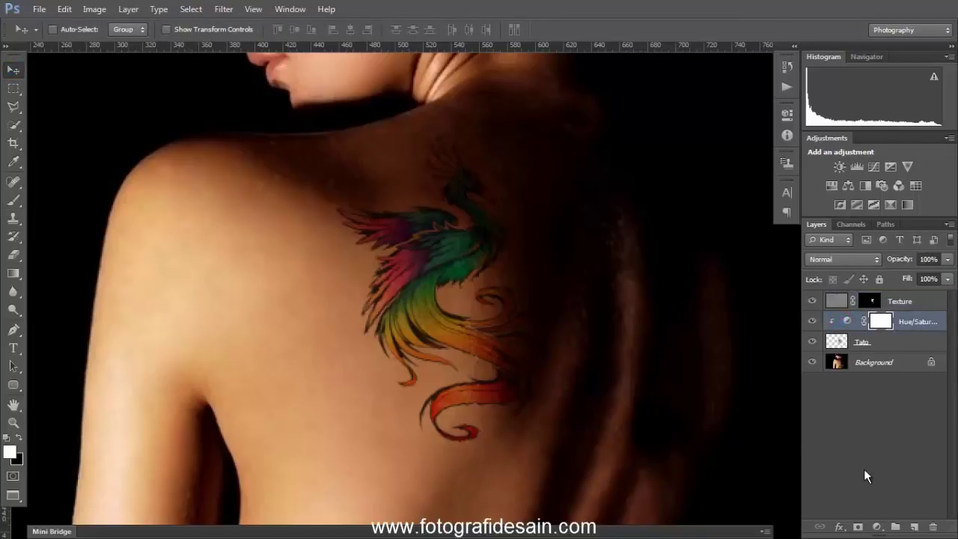
left_click(879, 528)
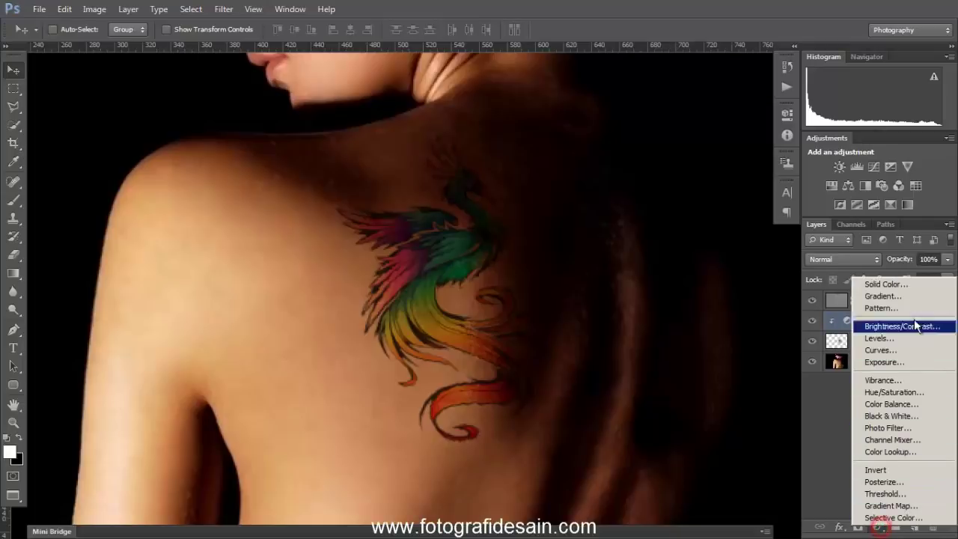
left_click(915, 400)
left_click(662, 342)
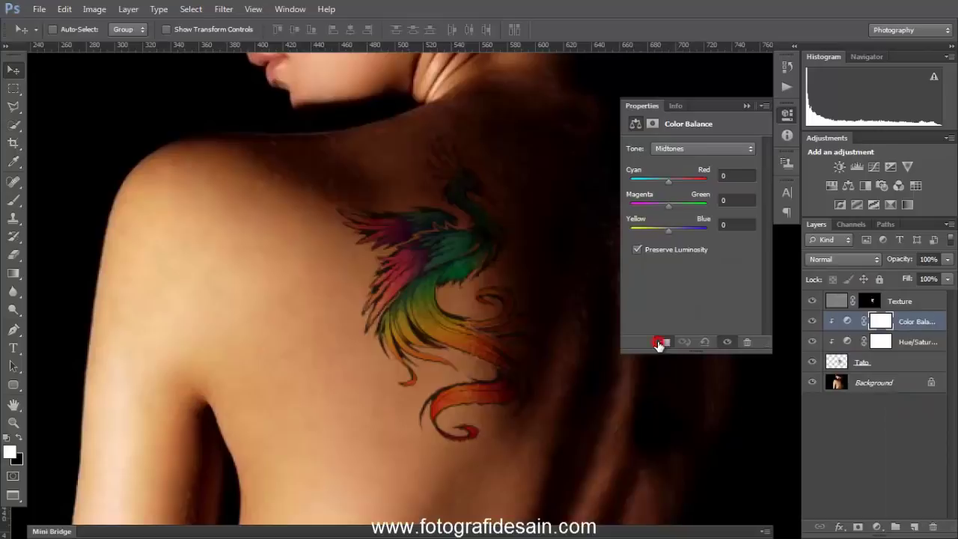
Set the Color Balance shadows to +20 on the Cyan-Red slider.
left_click(689, 149)
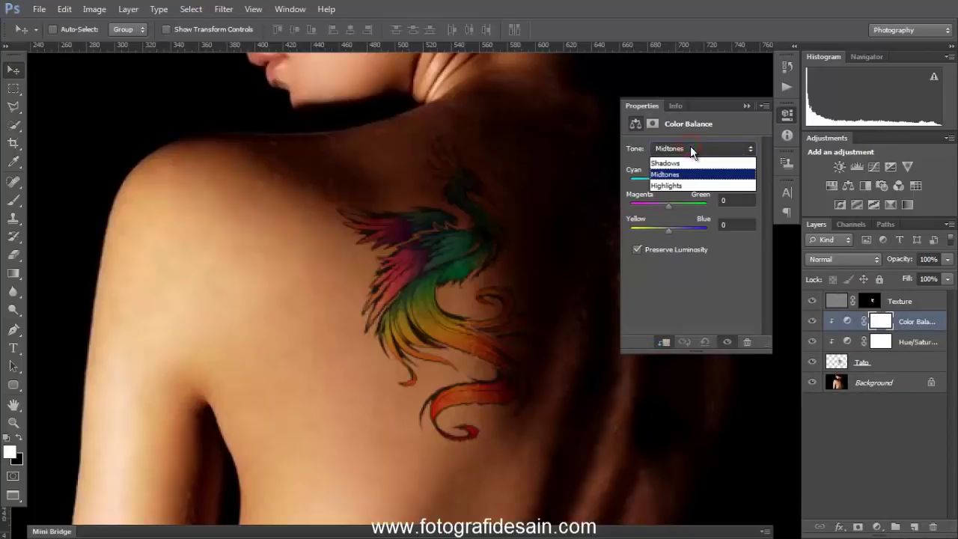
left_click(686, 163)
left_click_drag(667, 183, 679, 180)
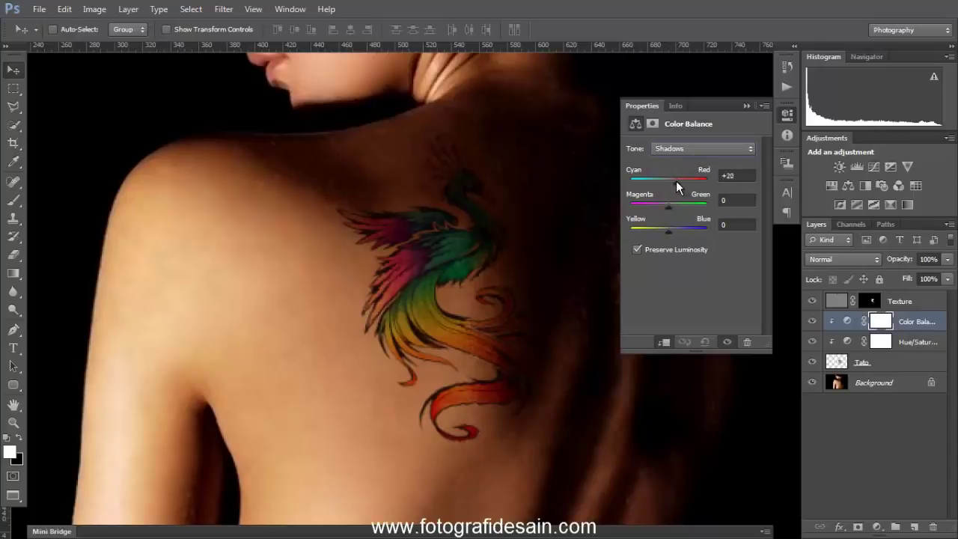
Shift the Color Balance midtones slightly toward red and close the adjustment settings.
left_click(671, 149)
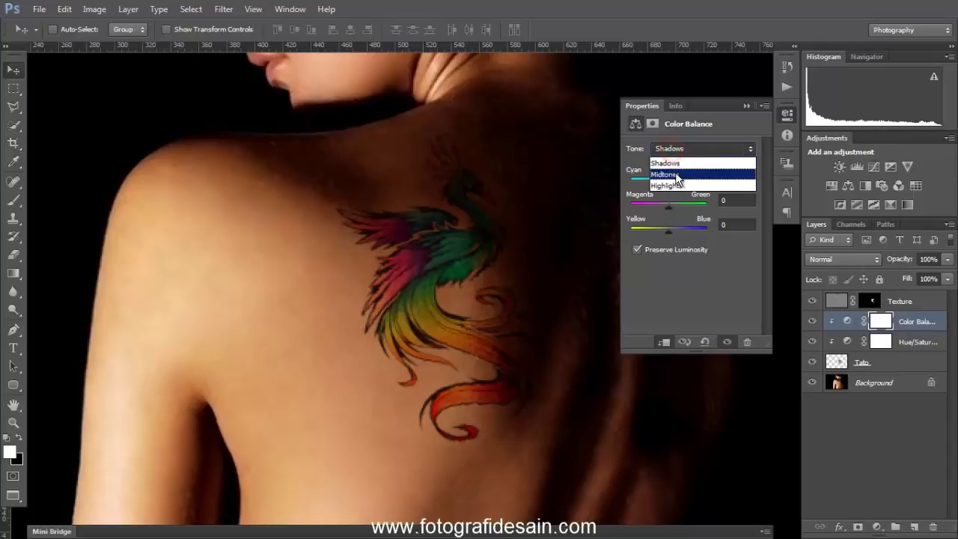
left_click(667, 174)
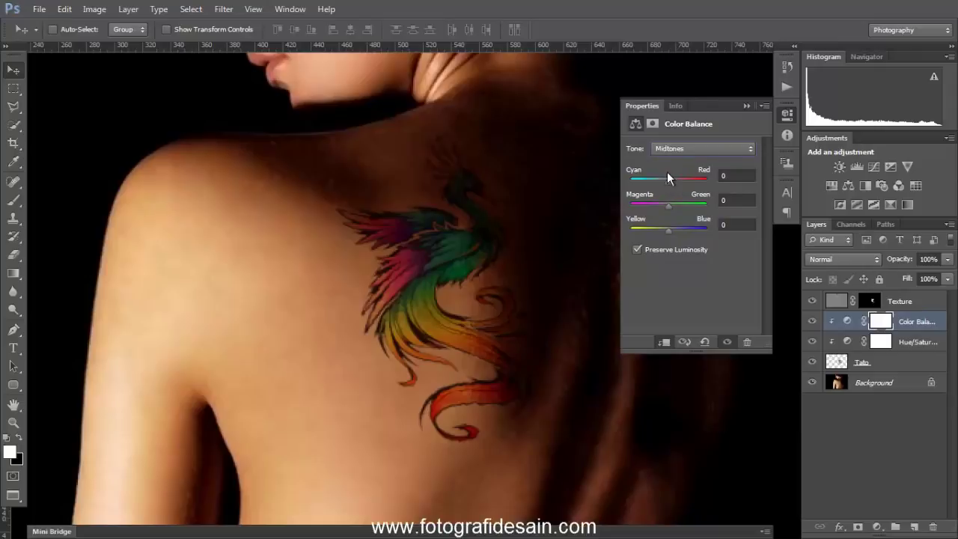
left_click_drag(669, 182, 673, 182)
left_click_drag(695, 173, 672, 180)
left_click(788, 116)
Reduce the Tato layer's opacity to 89%.
key("ctrl+0")
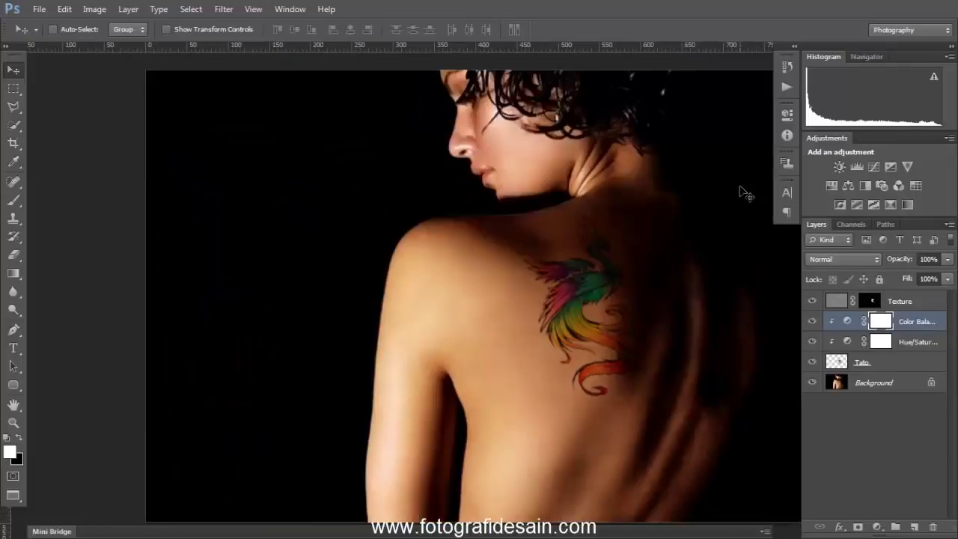
left_click(840, 361)
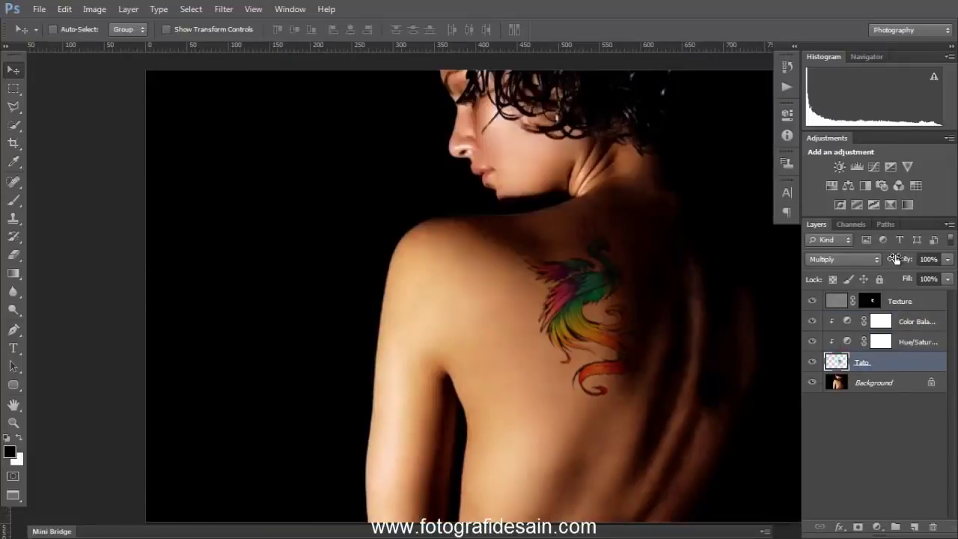
left_click_drag(895, 258, 890, 261)
left_click_drag(571, 293, 504, 287)
scroll(605, 318, "down", 2)
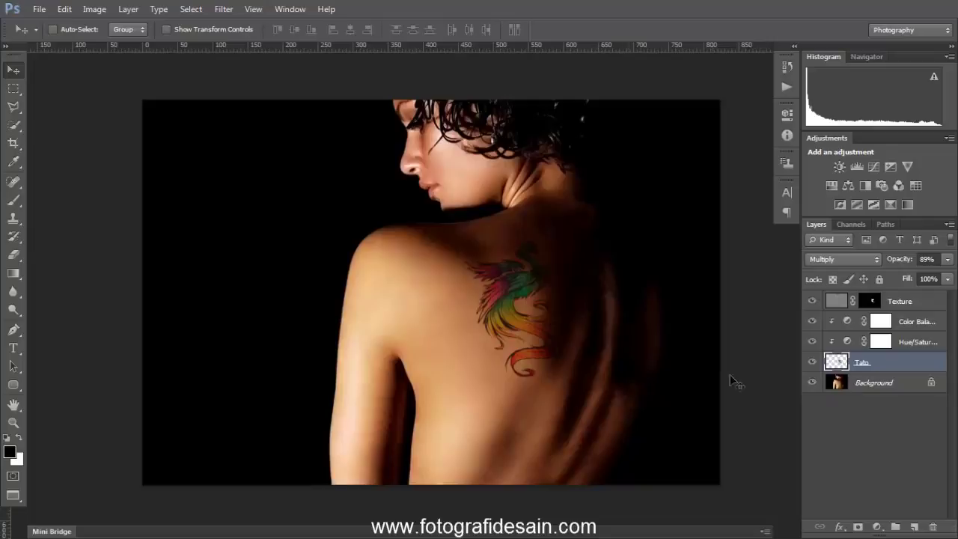
Compare the photo with and without the tattoo by toggling all layers above the Background, ending with every layer shown.
left_click(814, 383, "alt")
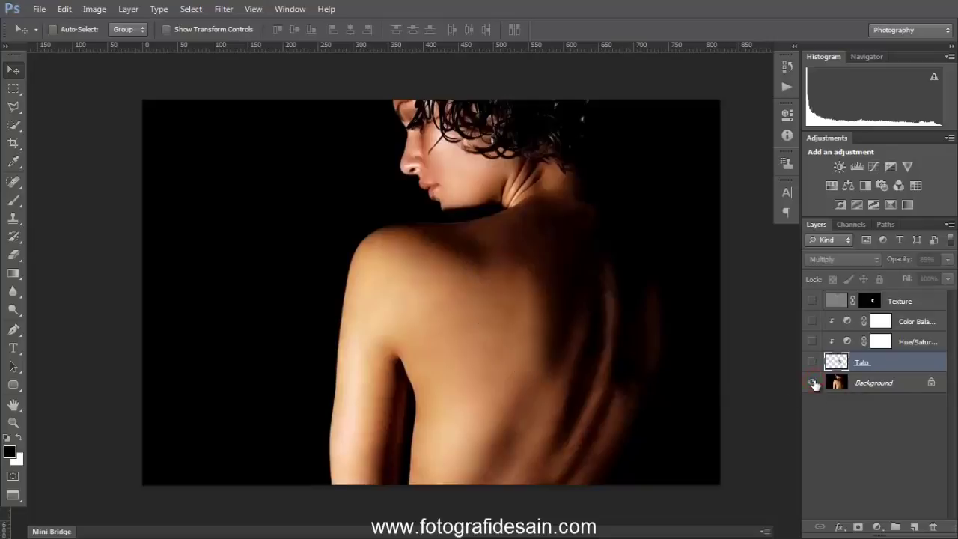
left_click(814, 384, "alt")
left_click(814, 384, "alt")
left_click(813, 383, "alt")
left_click(814, 383, "alt")
left_click(814, 383, "alt")
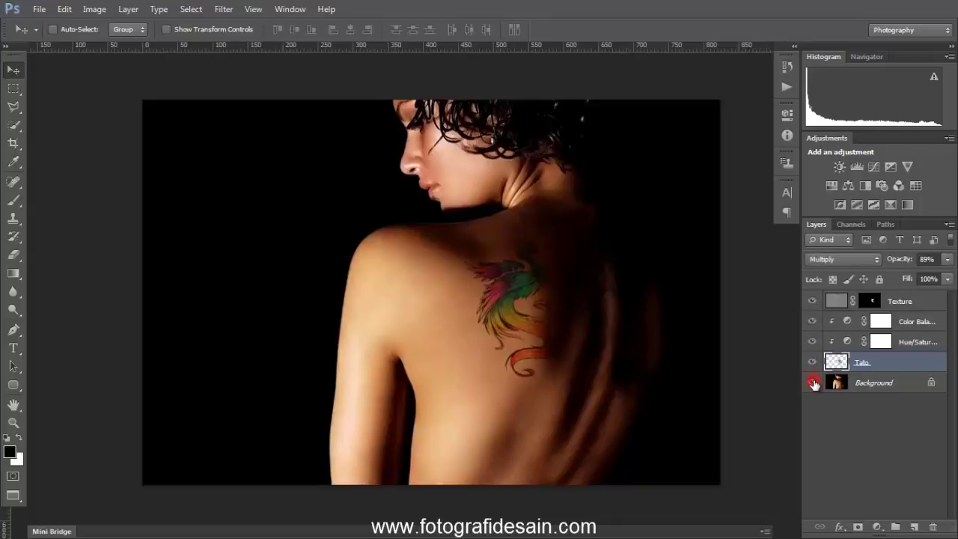